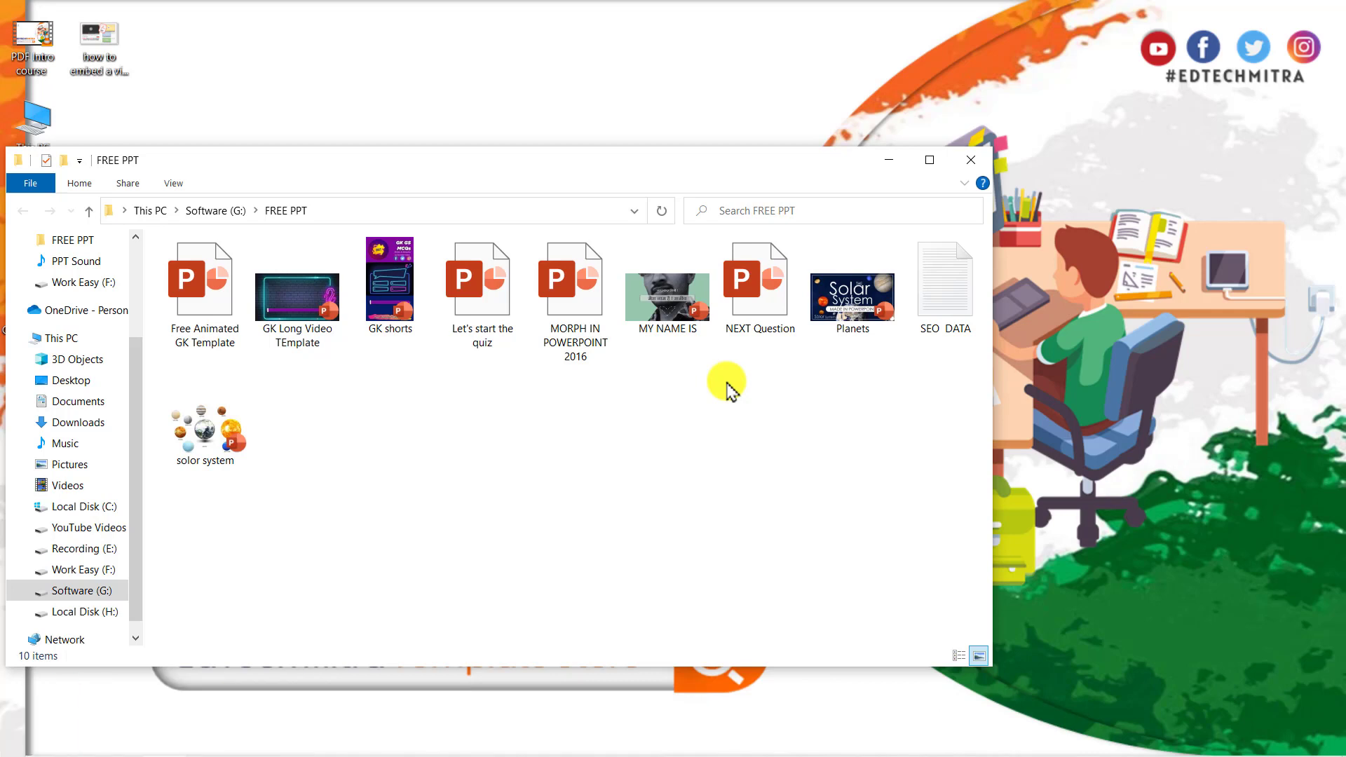
# Open the Free Animated GK Template presentation from the FREE PPT folder in PowerPoint.
pyautogui.click(212, 302)
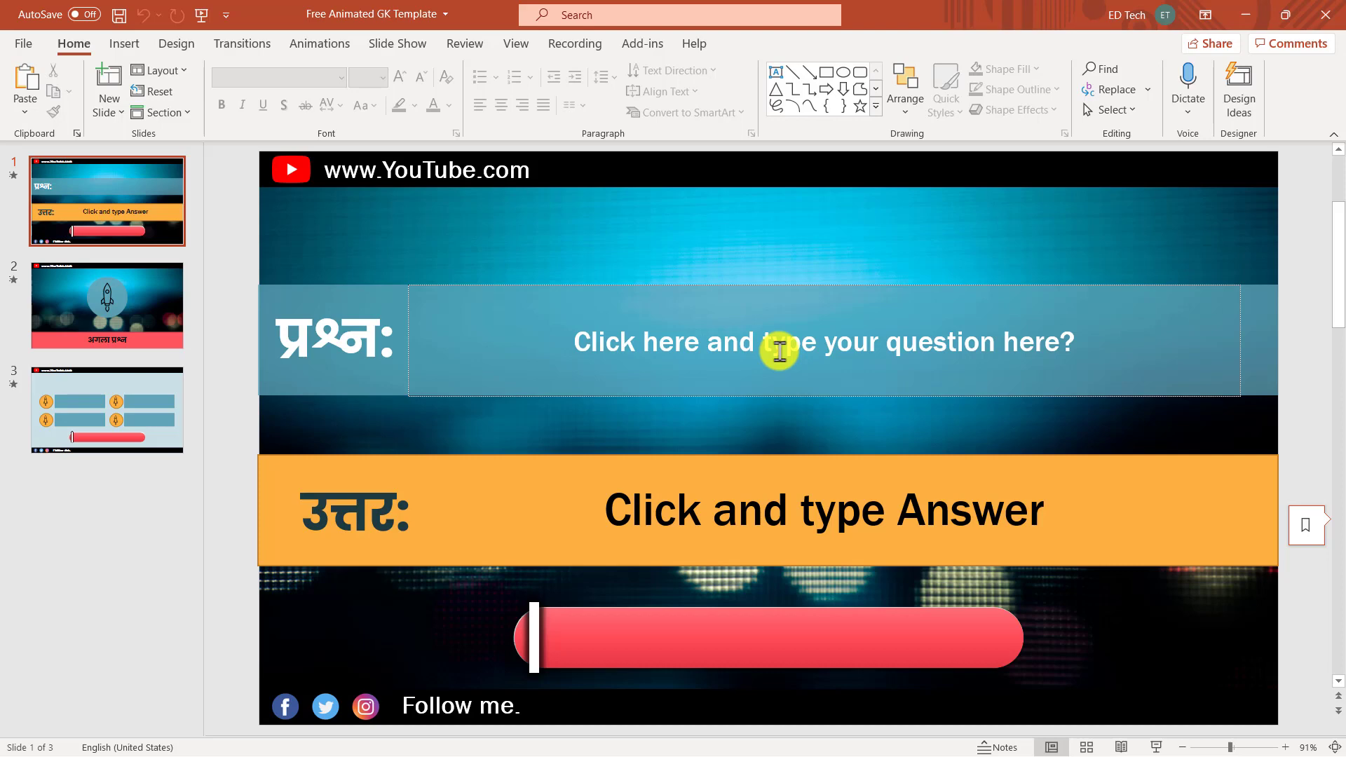
pyautogui.click(100, 416)
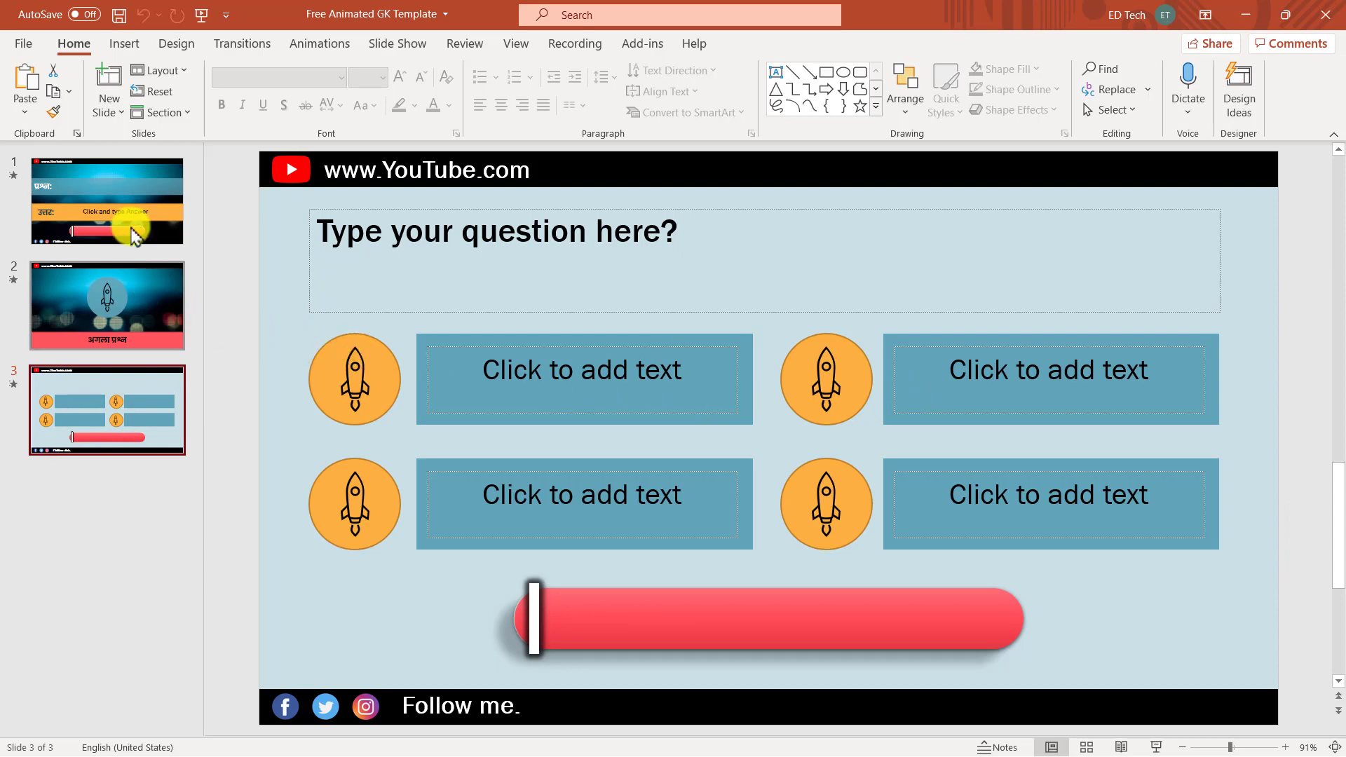
pyautogui.click(132, 210)
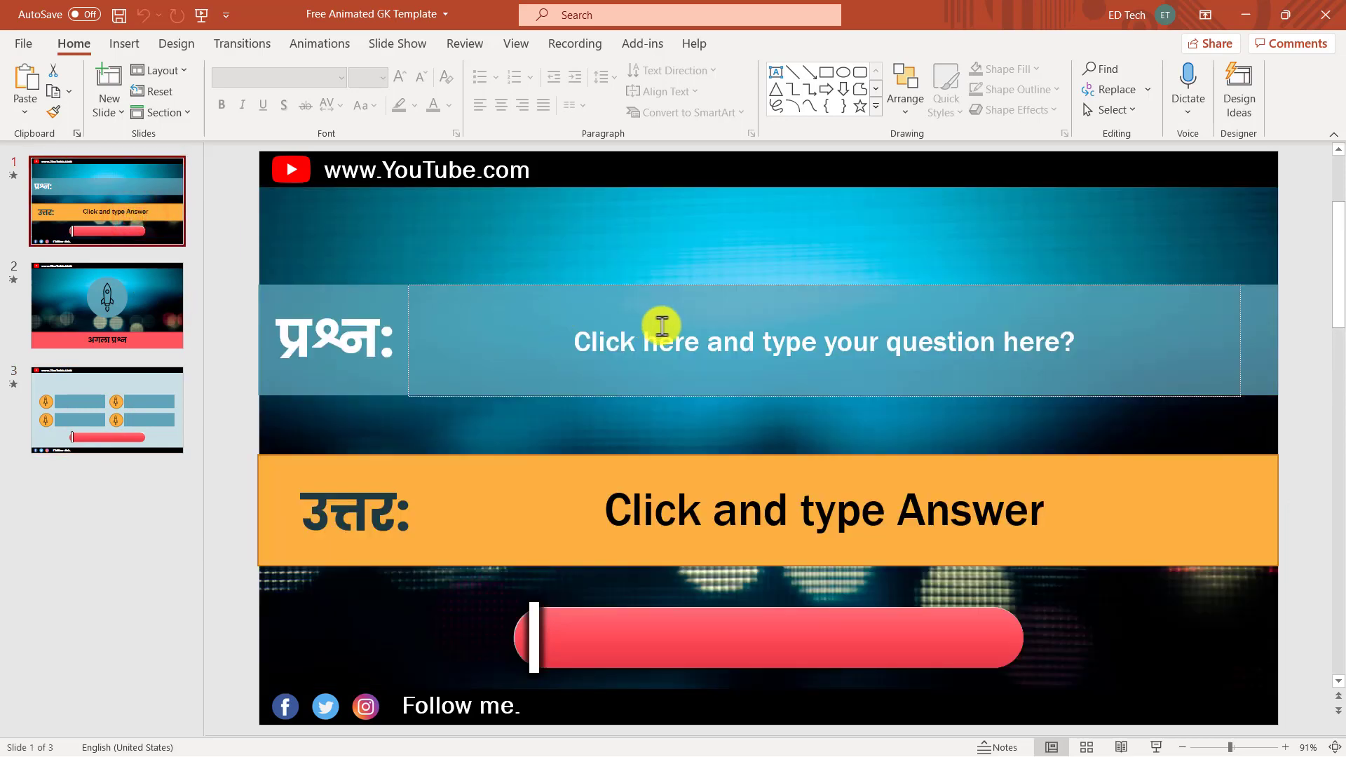
pyautogui.click(736, 346)
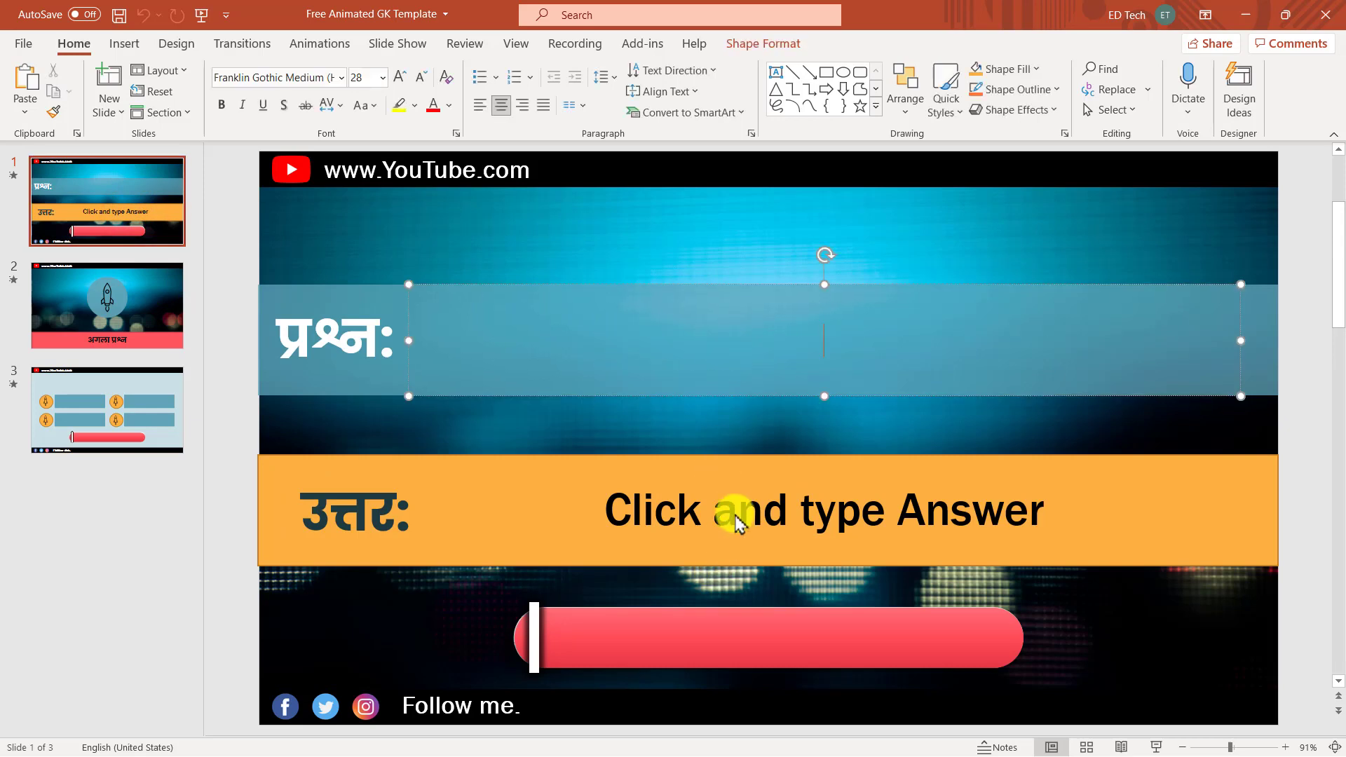
pyautogui.click(733, 510)
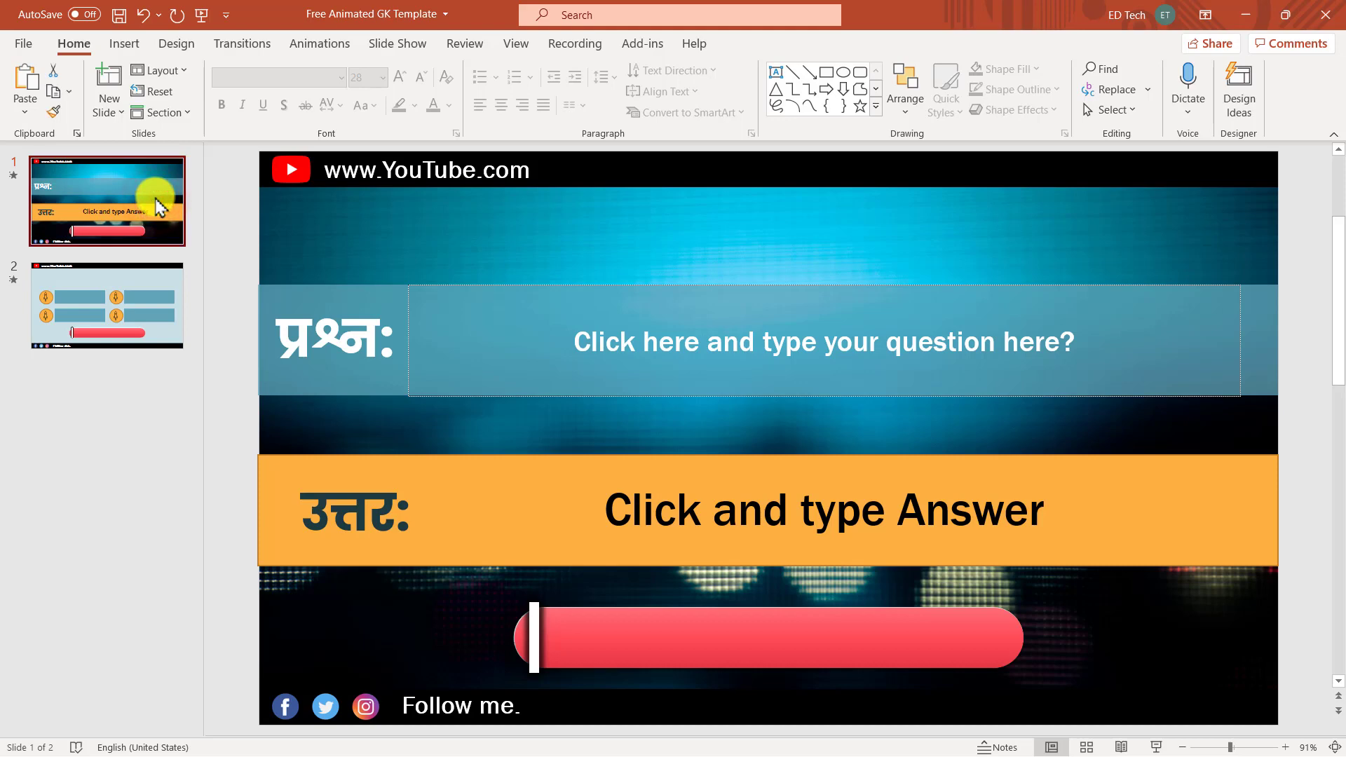
# Delete the template's slides and insert a single NEXT Question rocket slide as slide 1.
pyautogui.press('Delete')
pyautogui.press('Delete')
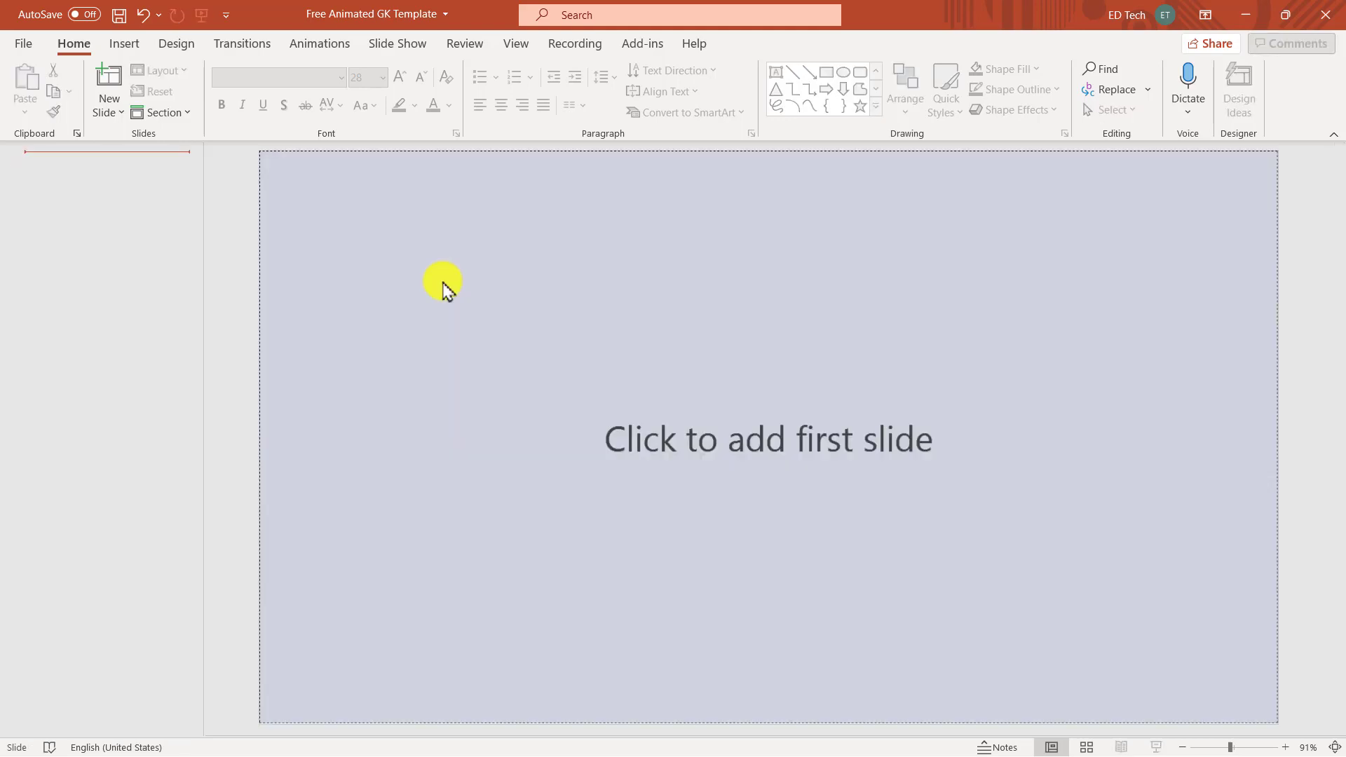
pyautogui.click(111, 114)
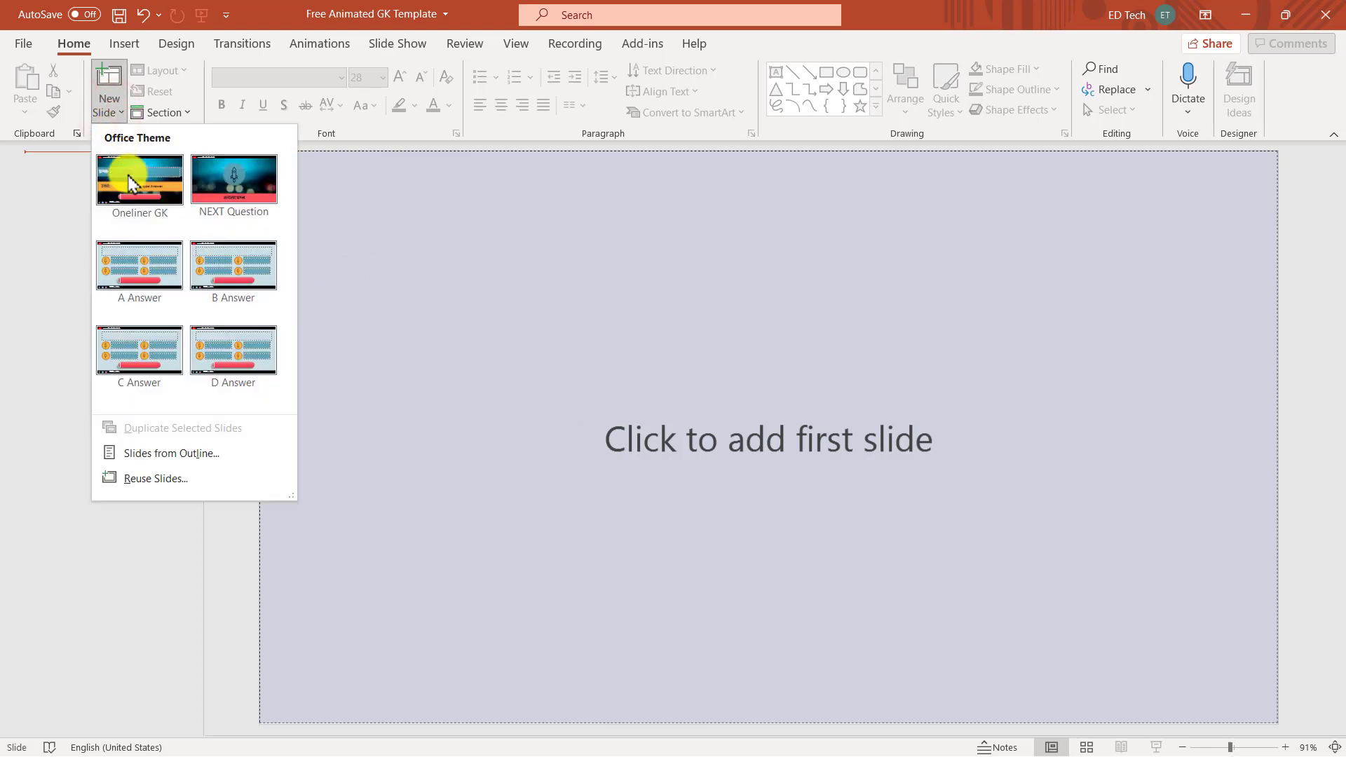
pyautogui.click(228, 188)
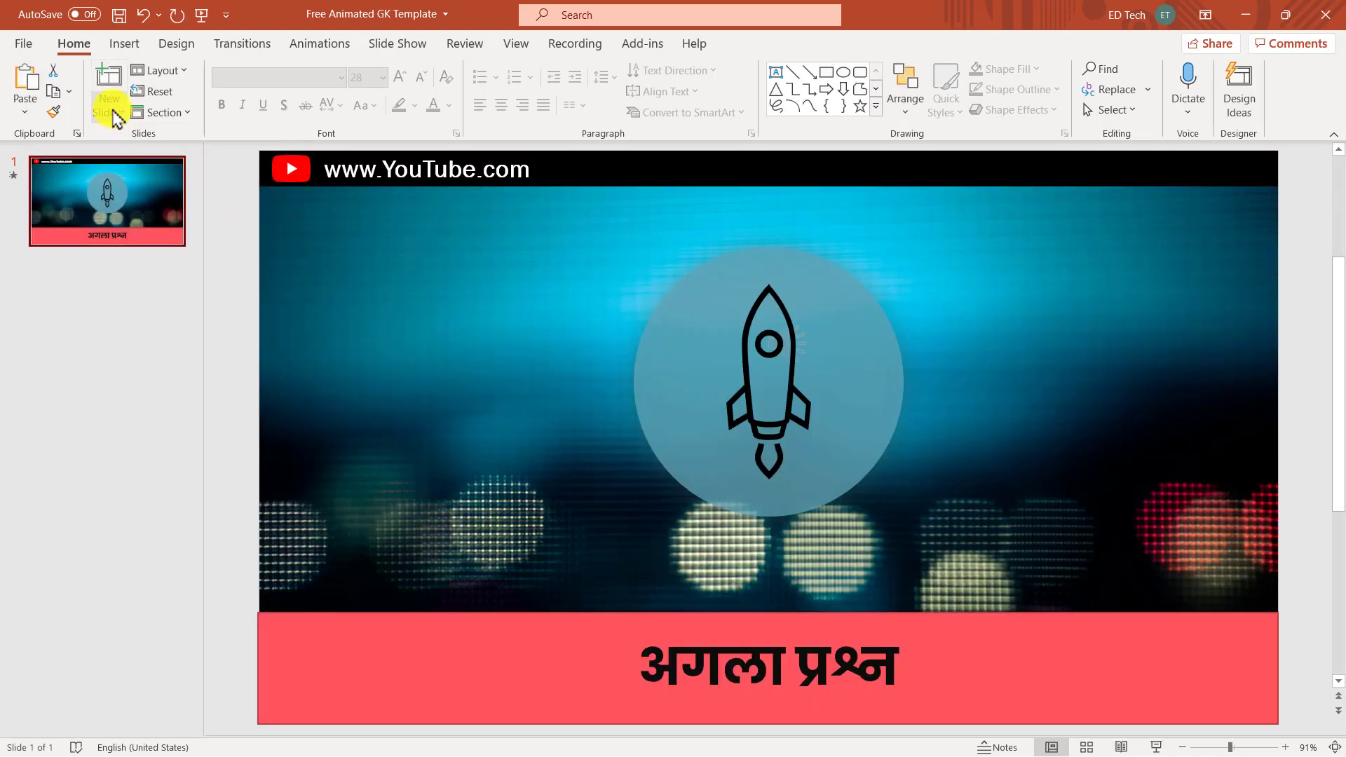
# Add an A Answer four-option question slide as slide 2, then minimize PowerPoint.
pyautogui.click(111, 112)
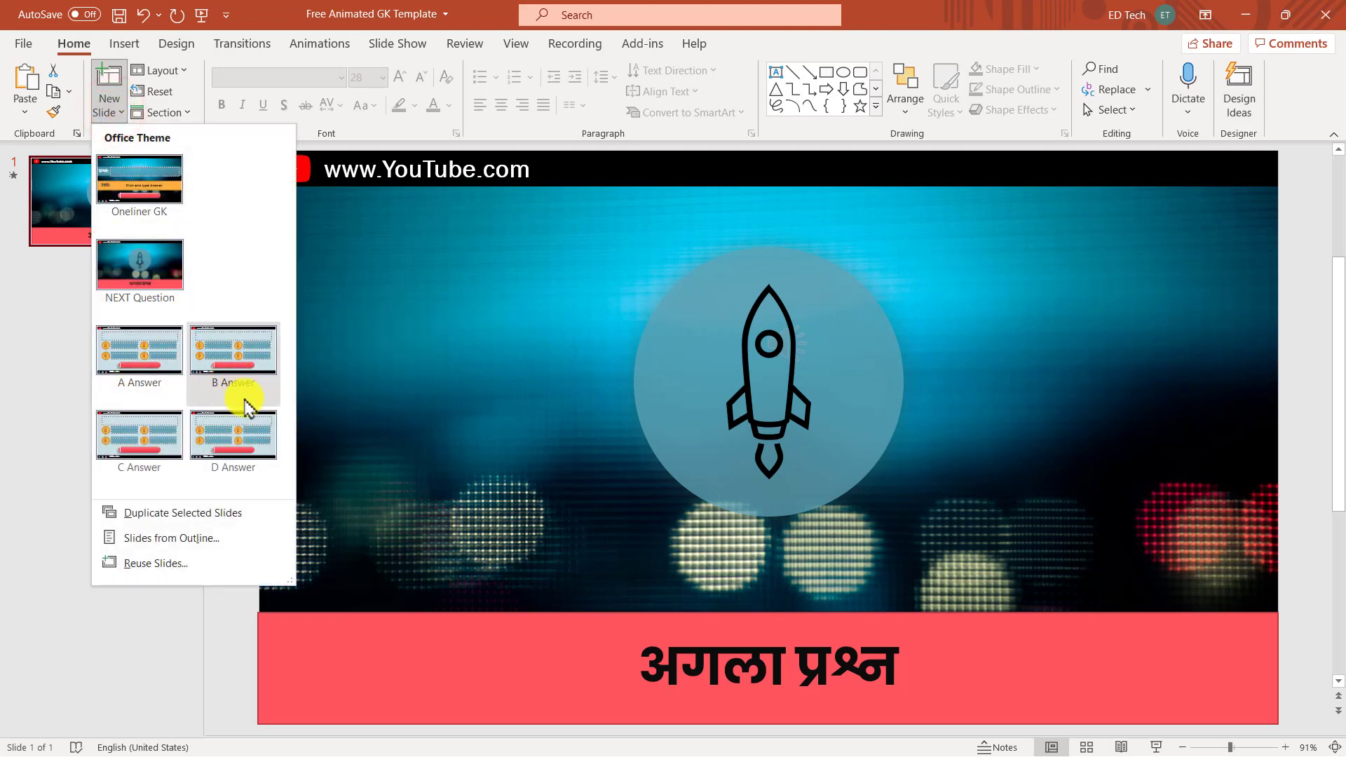
pyautogui.click(156, 360)
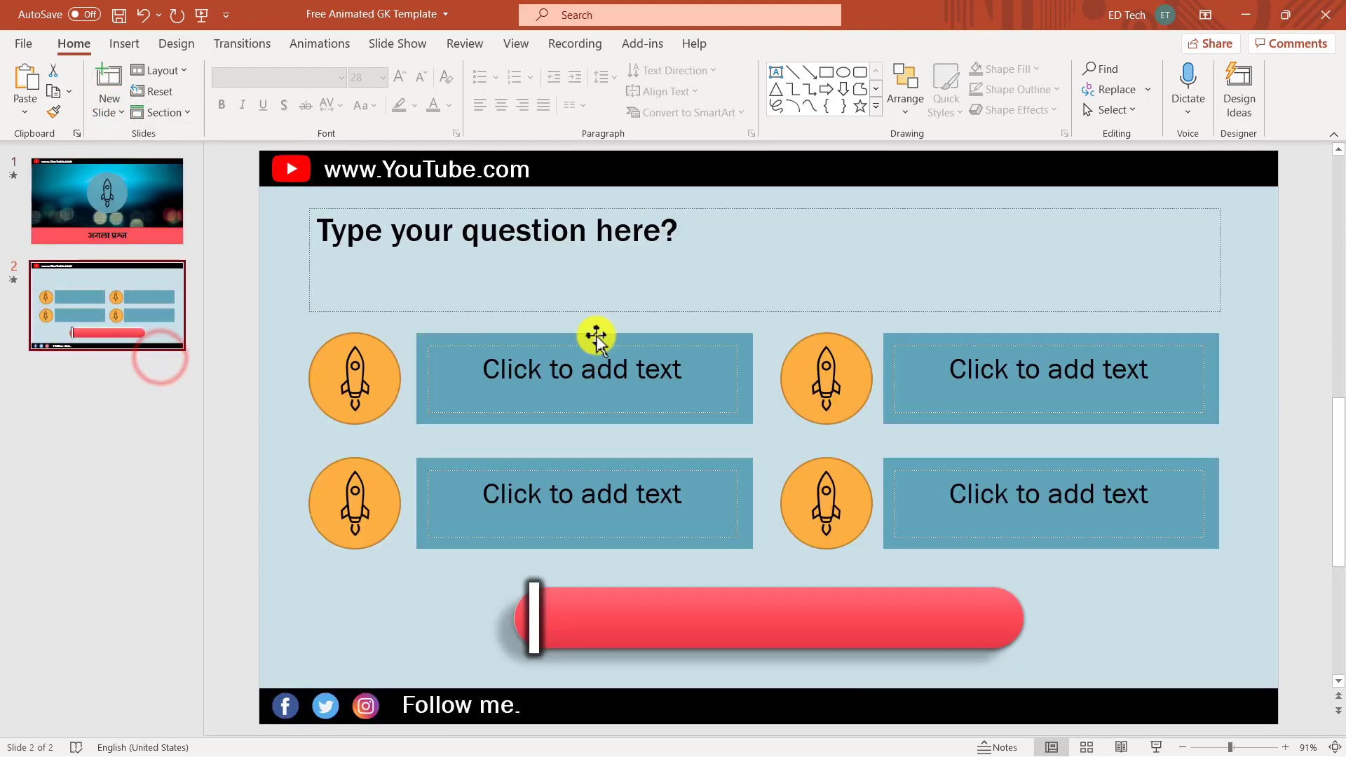
pyautogui.click(554, 260)
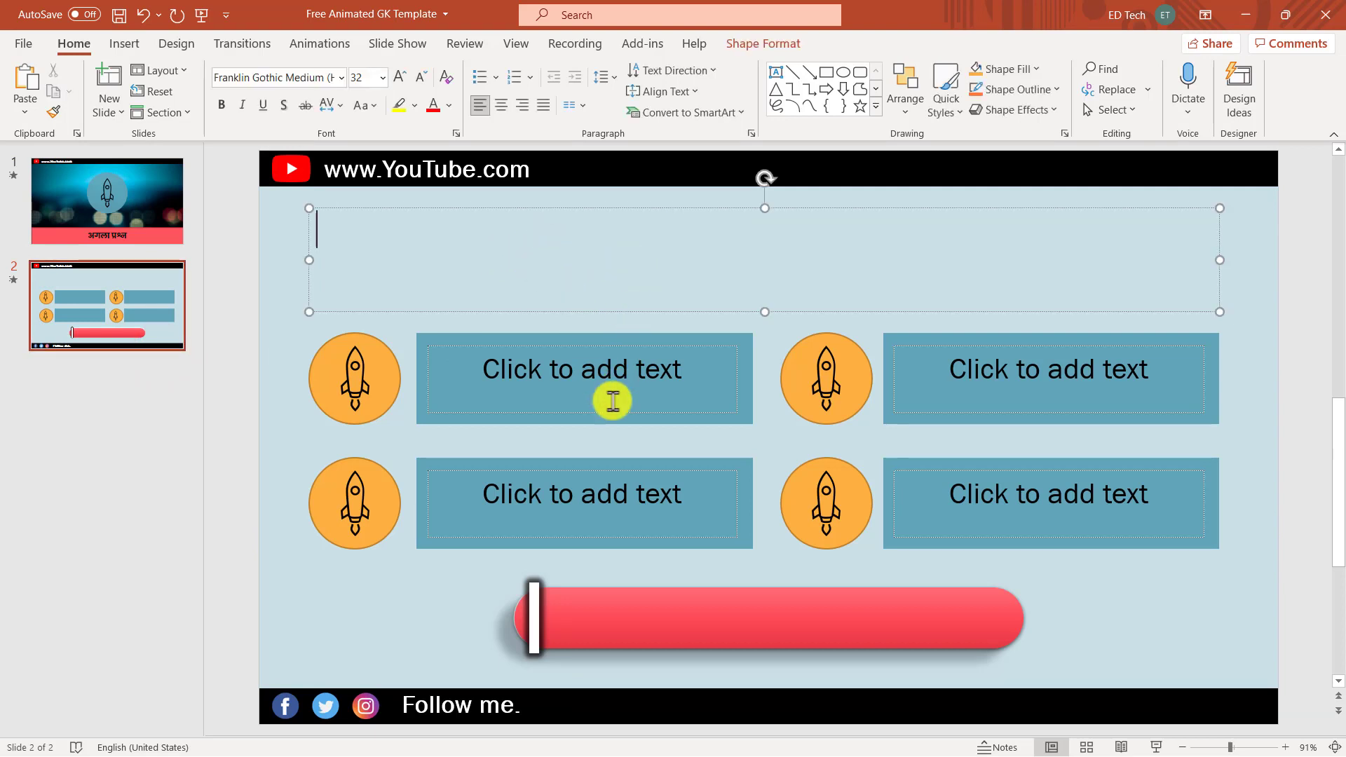
pyautogui.click(604, 381)
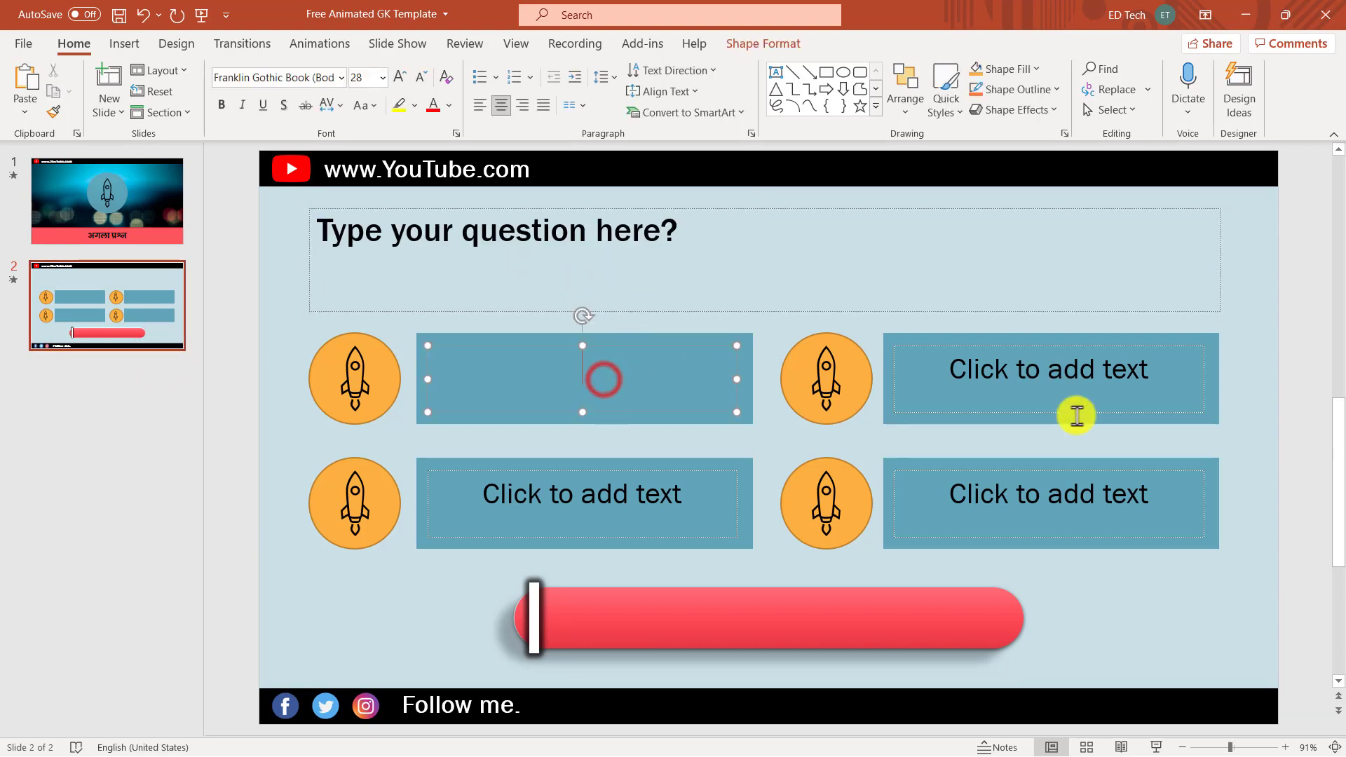
pyautogui.click(1109, 594)
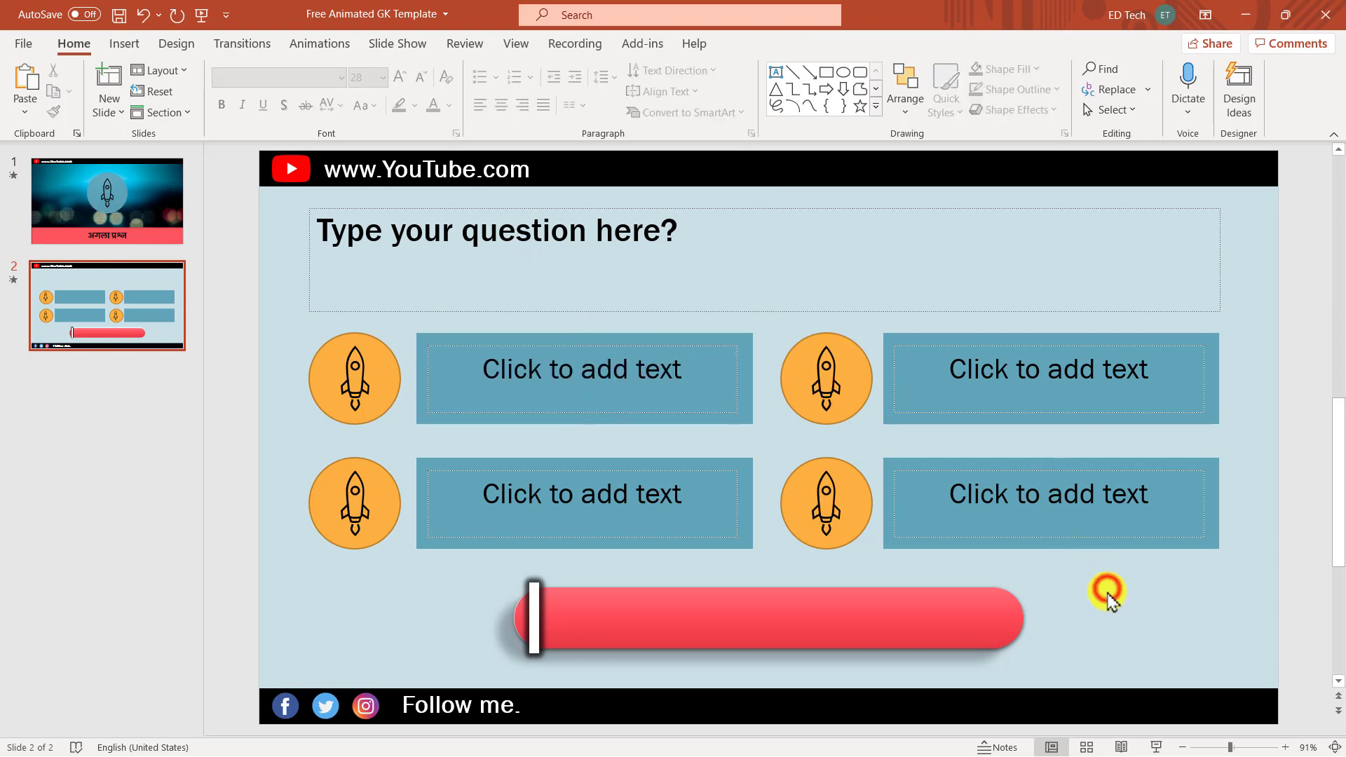
pyautogui.click(1252, 14)
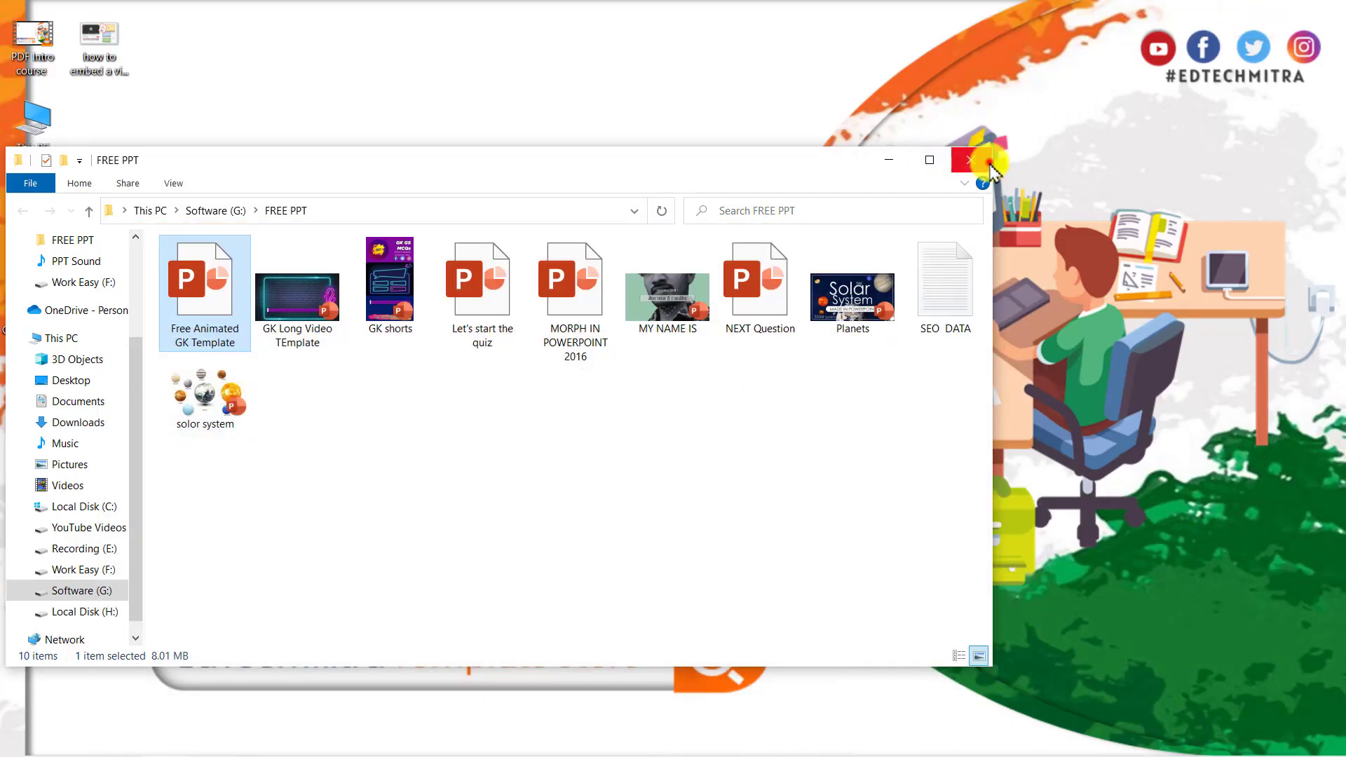
# Close File Explorer and finish slide 2's days-in-a-year question with options 365, 366, 367, 400.
pyautogui.click(991, 166)
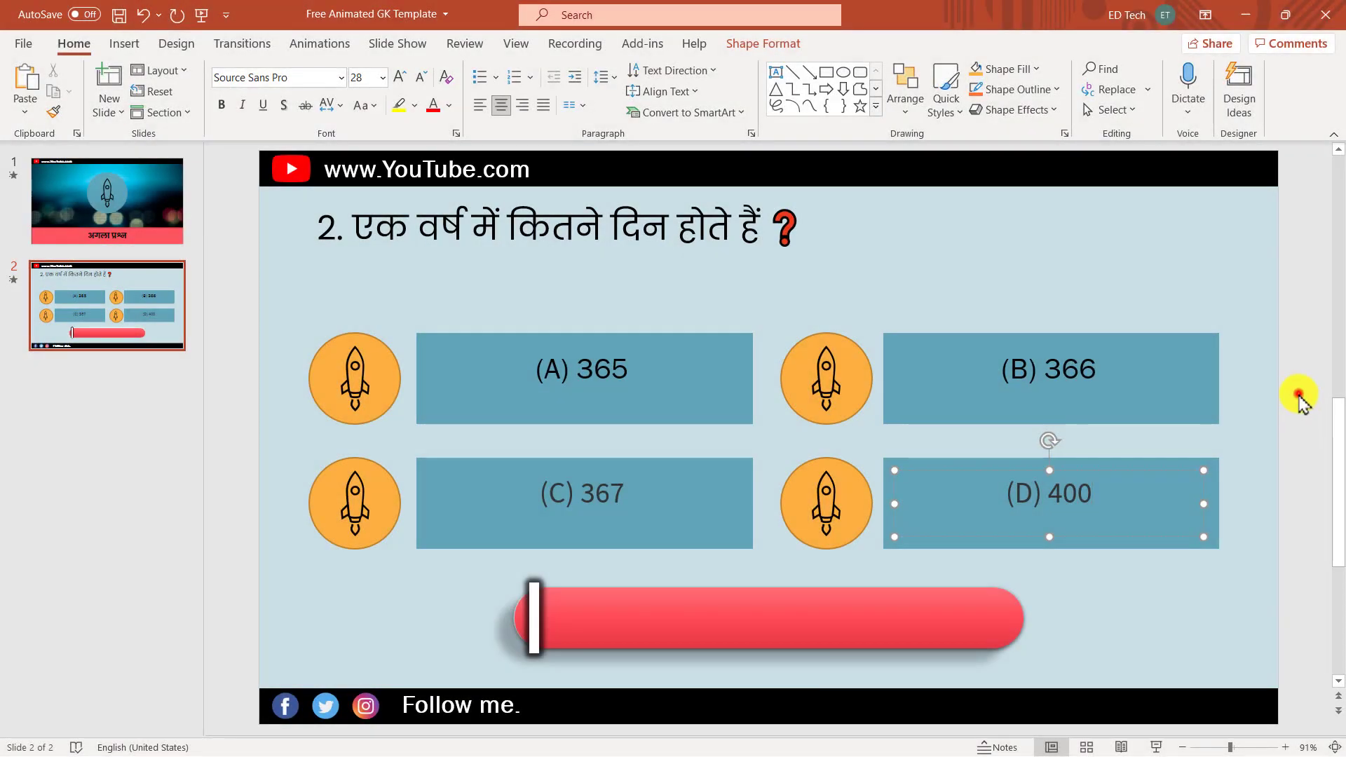
pyautogui.click(1299, 397)
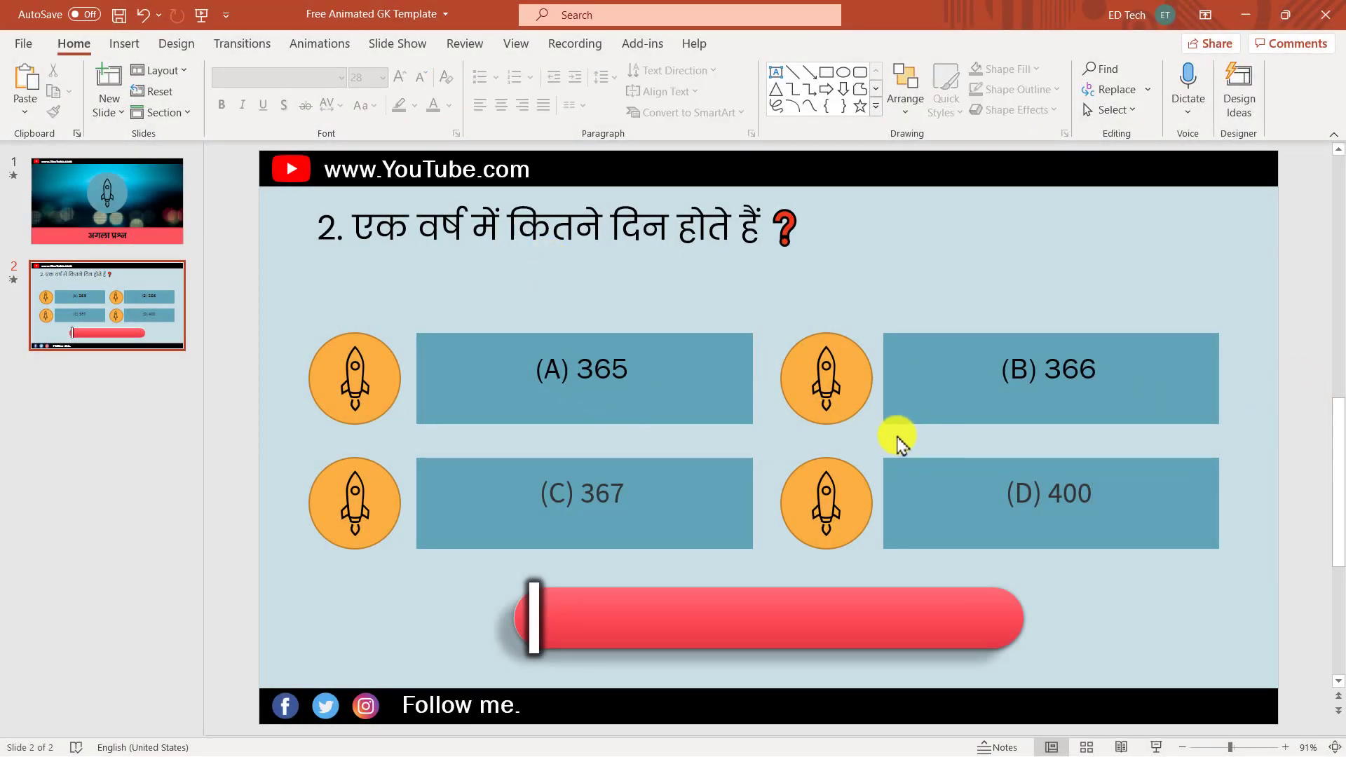
# Confirm on the gk-hindi.in quiz page that (A) 365 is correct, then return to PowerPoint.
pyautogui.hotkey('alt', 'Tab')
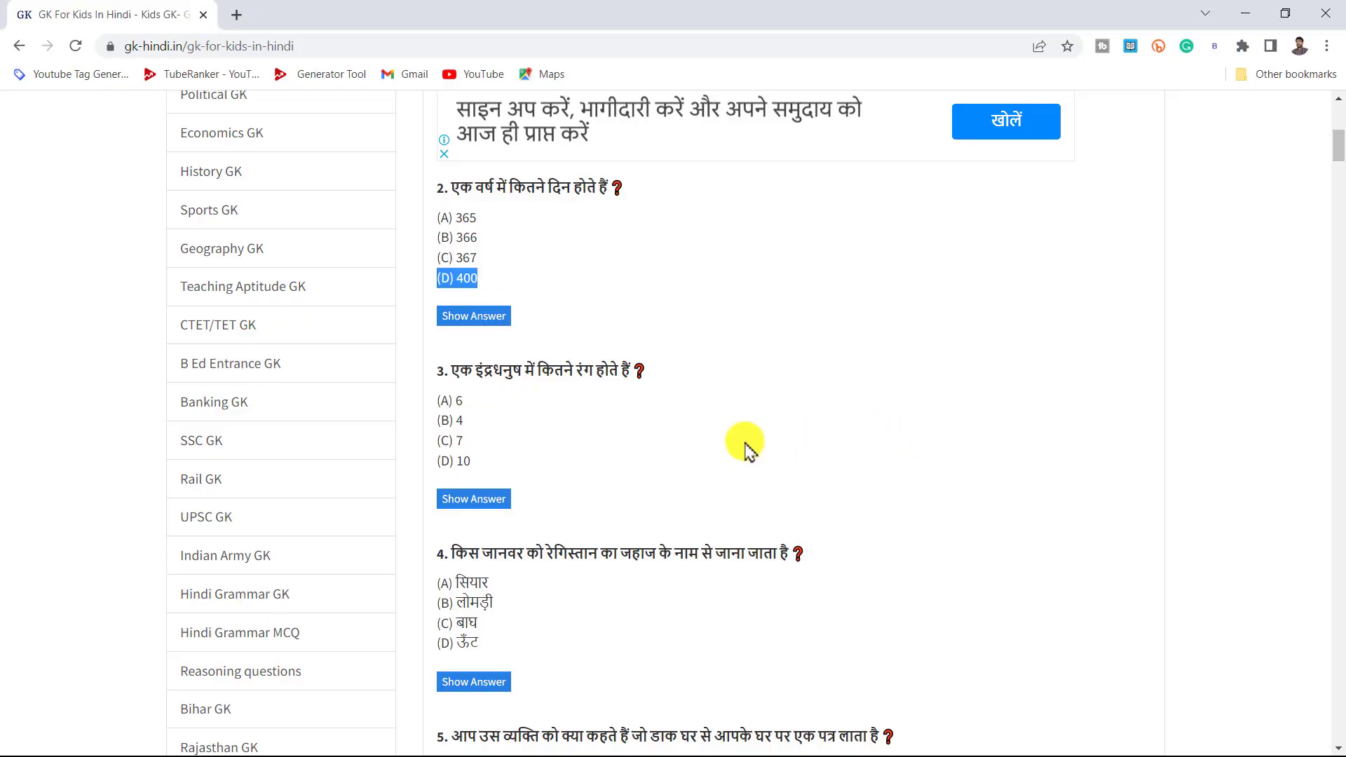
pyautogui.click(472, 318)
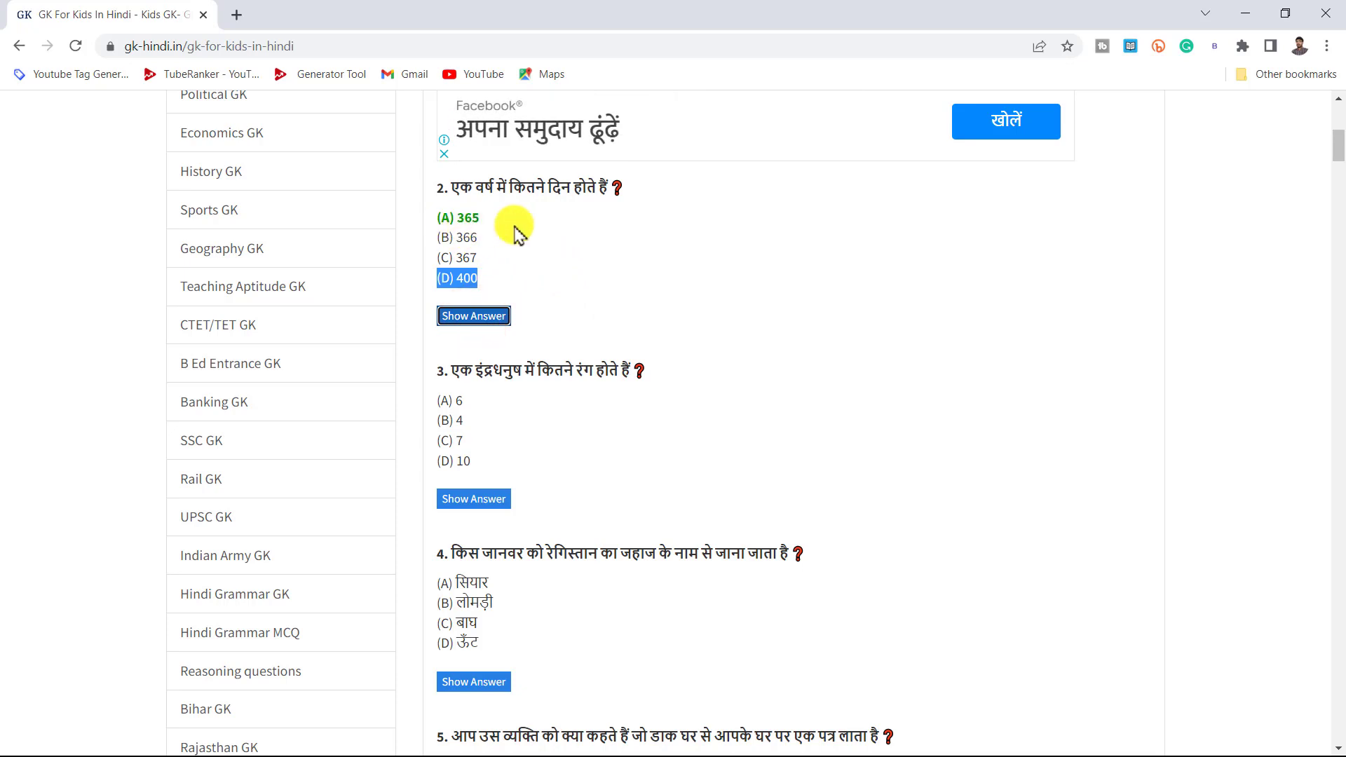
pyautogui.hotkey('alt', 'Tab')
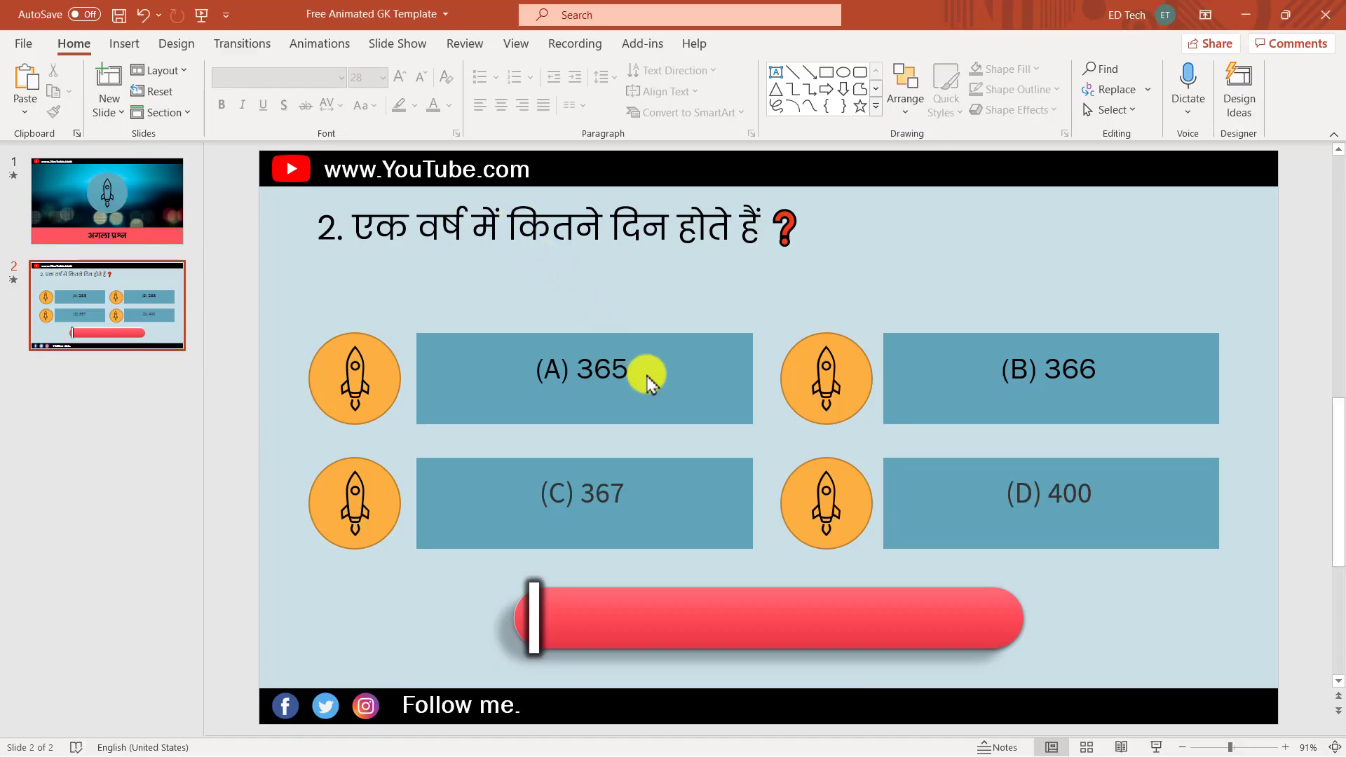
# Switch slide 2 to the A Answer, then B Answer layout, and close the Design Ideas pane.
pyautogui.click(185, 72)
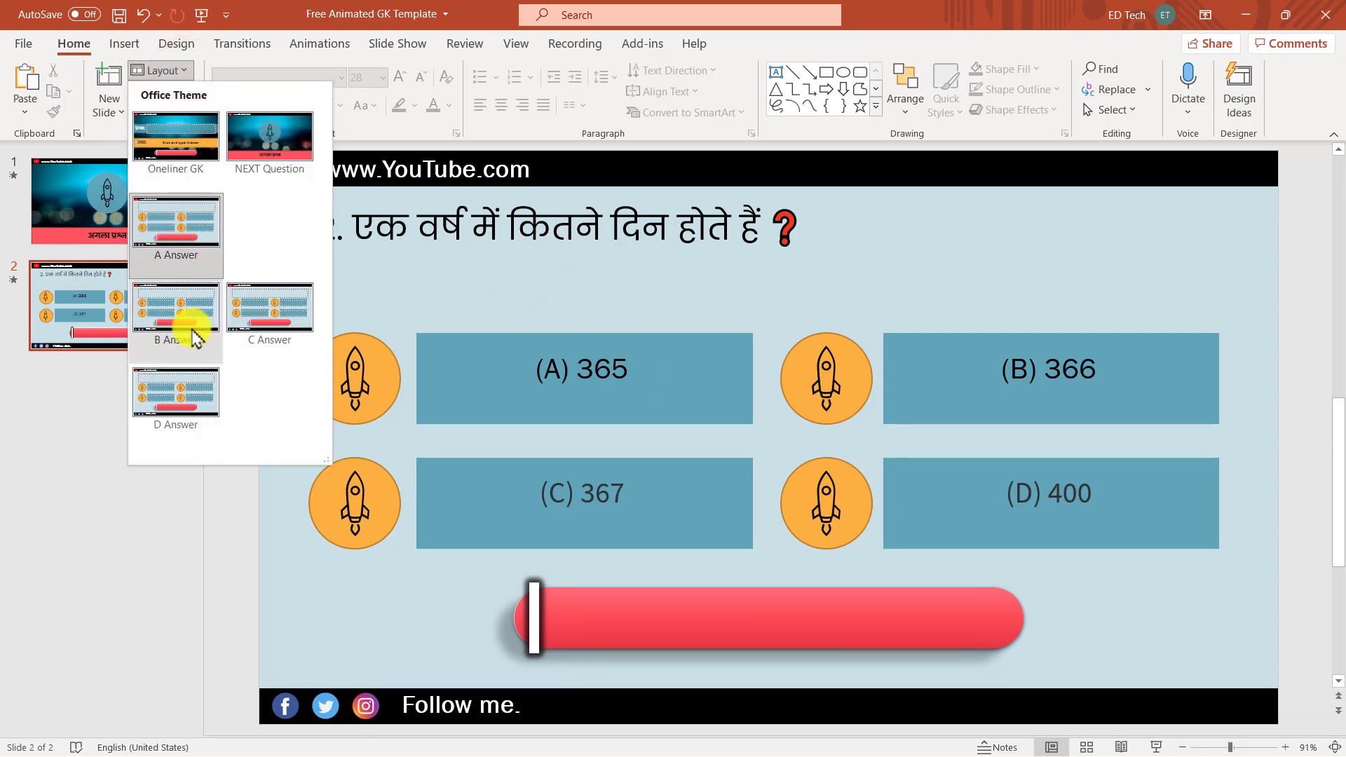
pyautogui.click(193, 233)
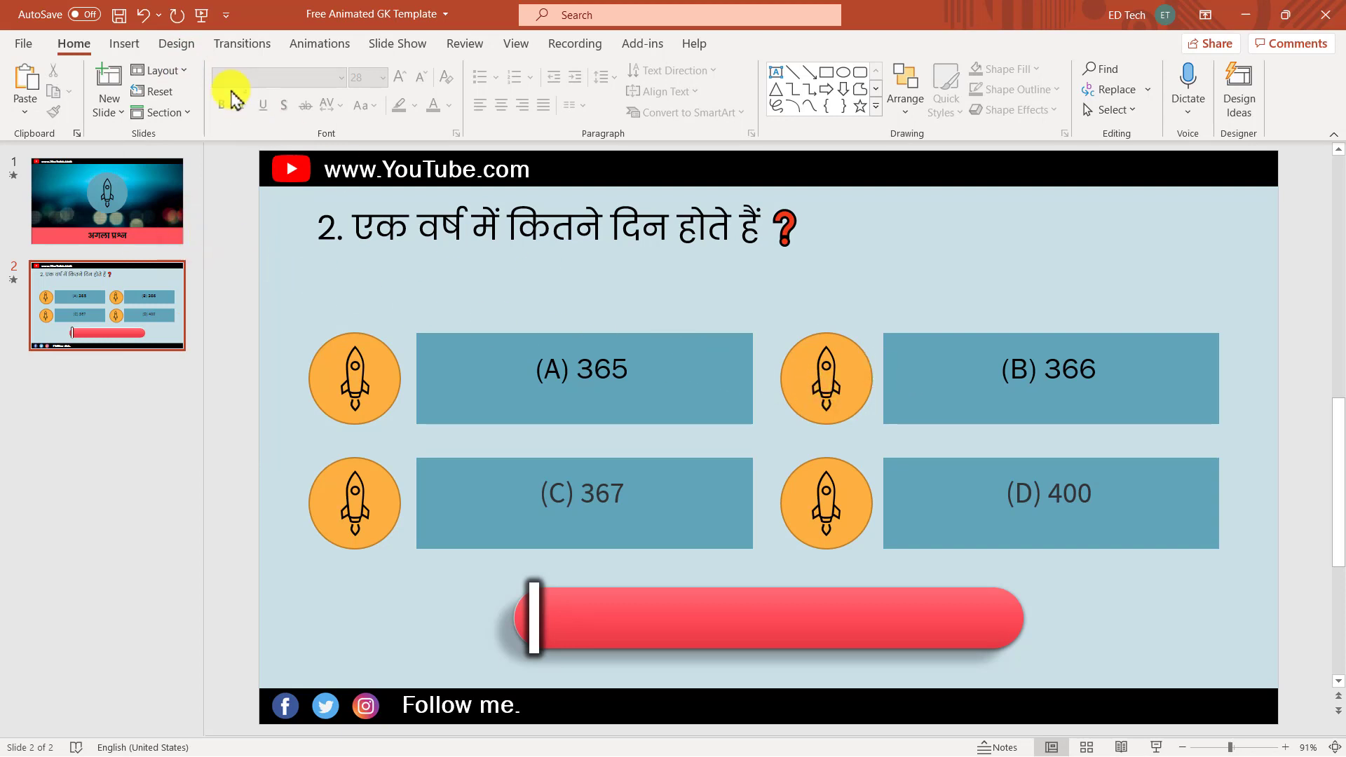
pyautogui.click(173, 71)
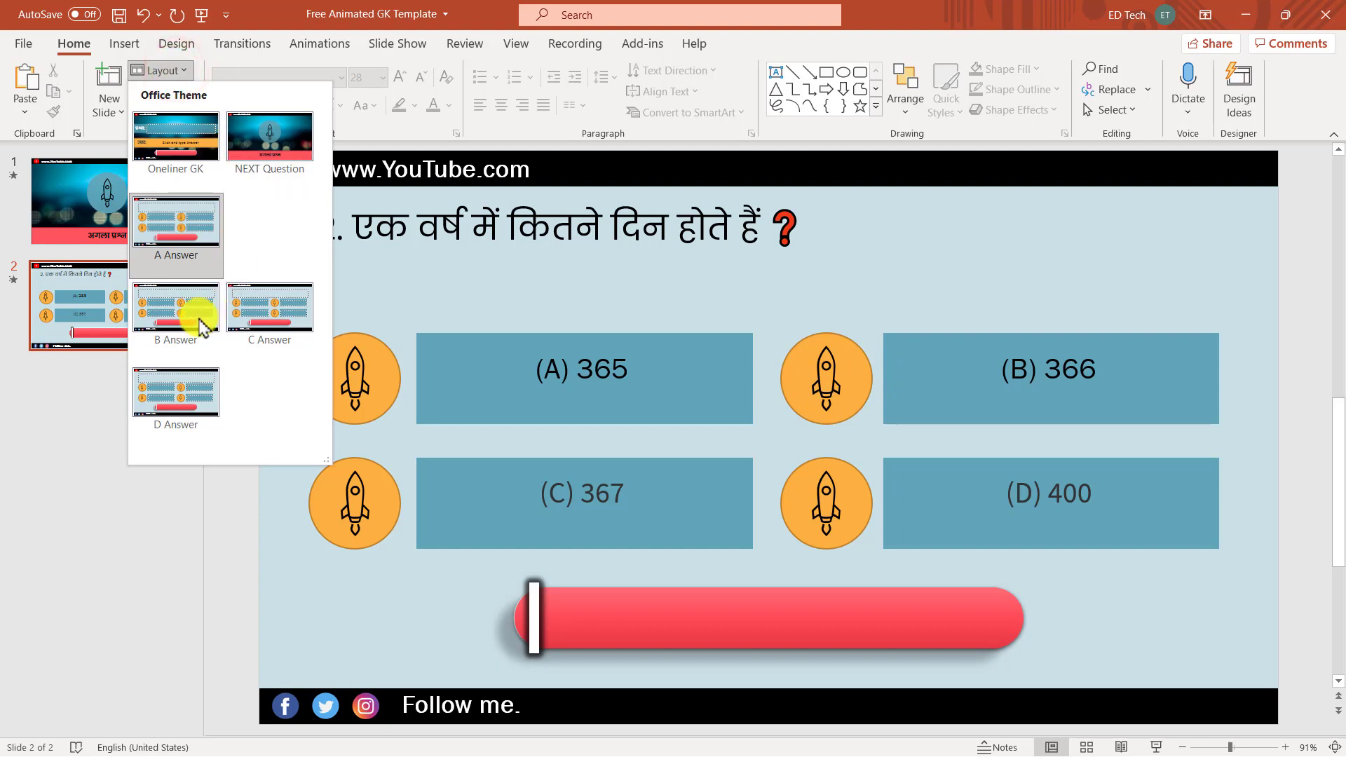
pyautogui.click(167, 308)
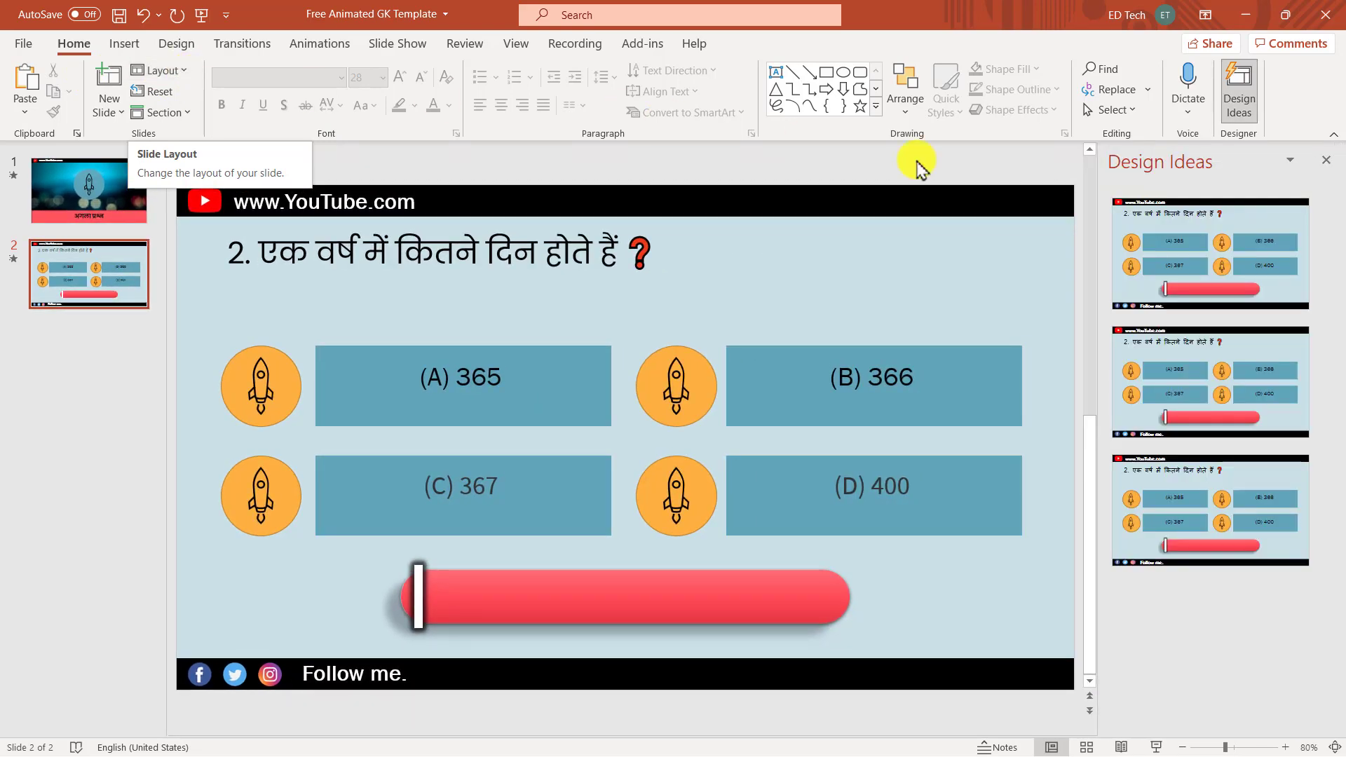
pyautogui.click(1324, 162)
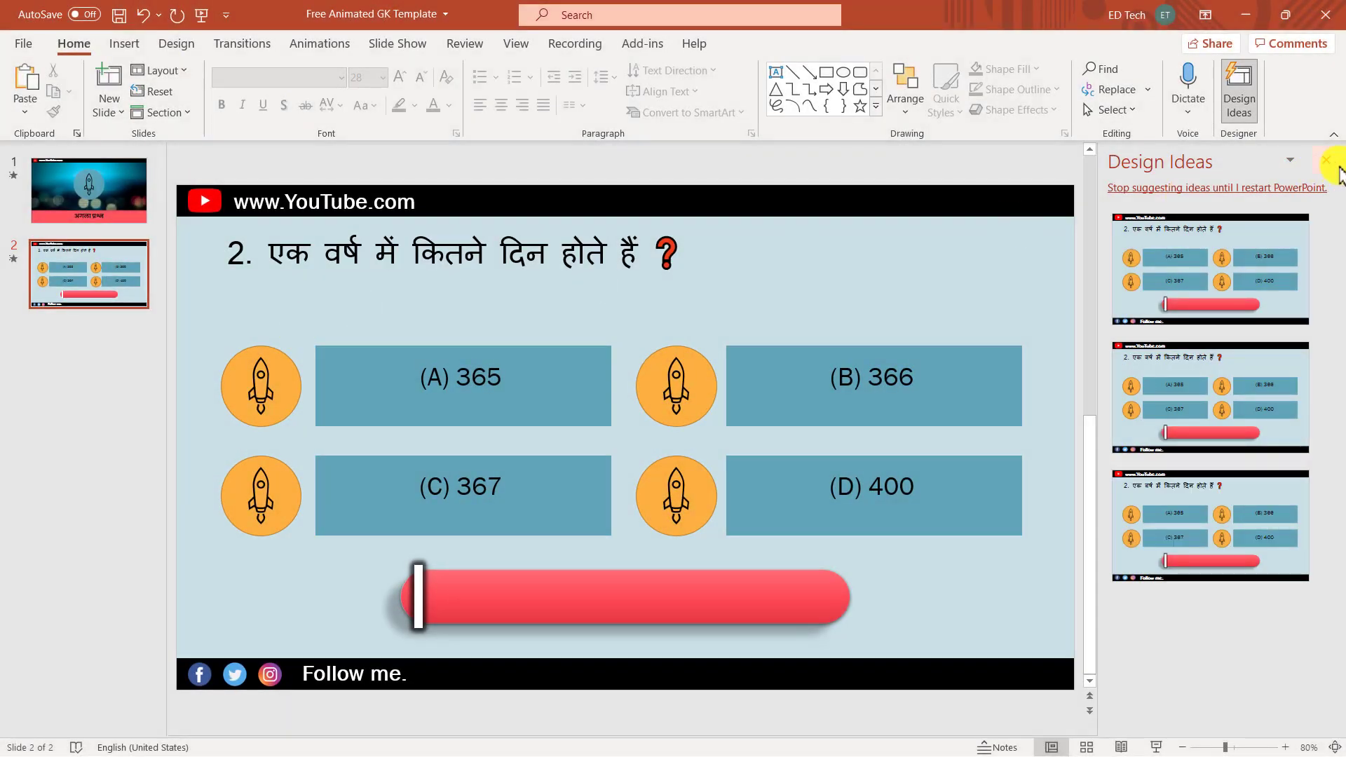
pyautogui.click(1326, 164)
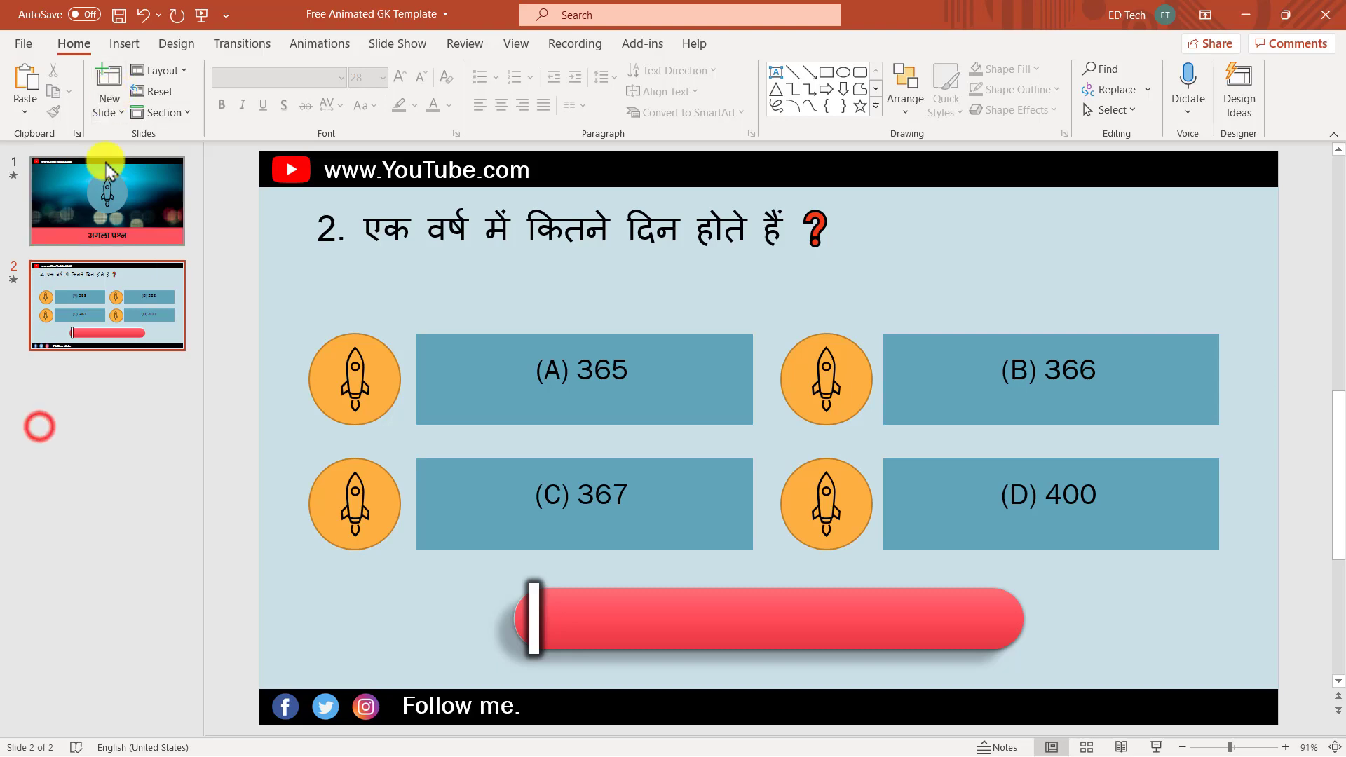
# Add a NEXT Question rocket slide and a four-option answer slide as slides 3 and 4.
pyautogui.click(113, 112)
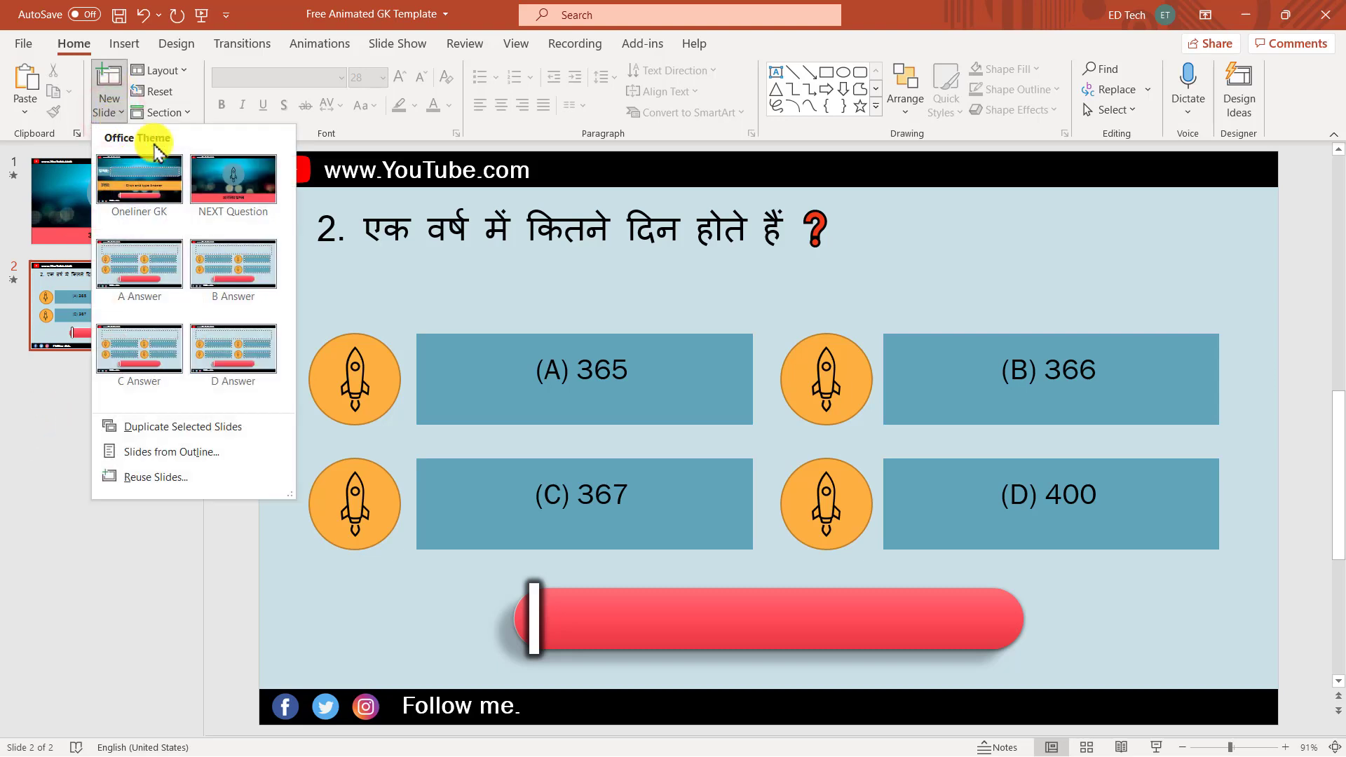
pyautogui.click(234, 204)
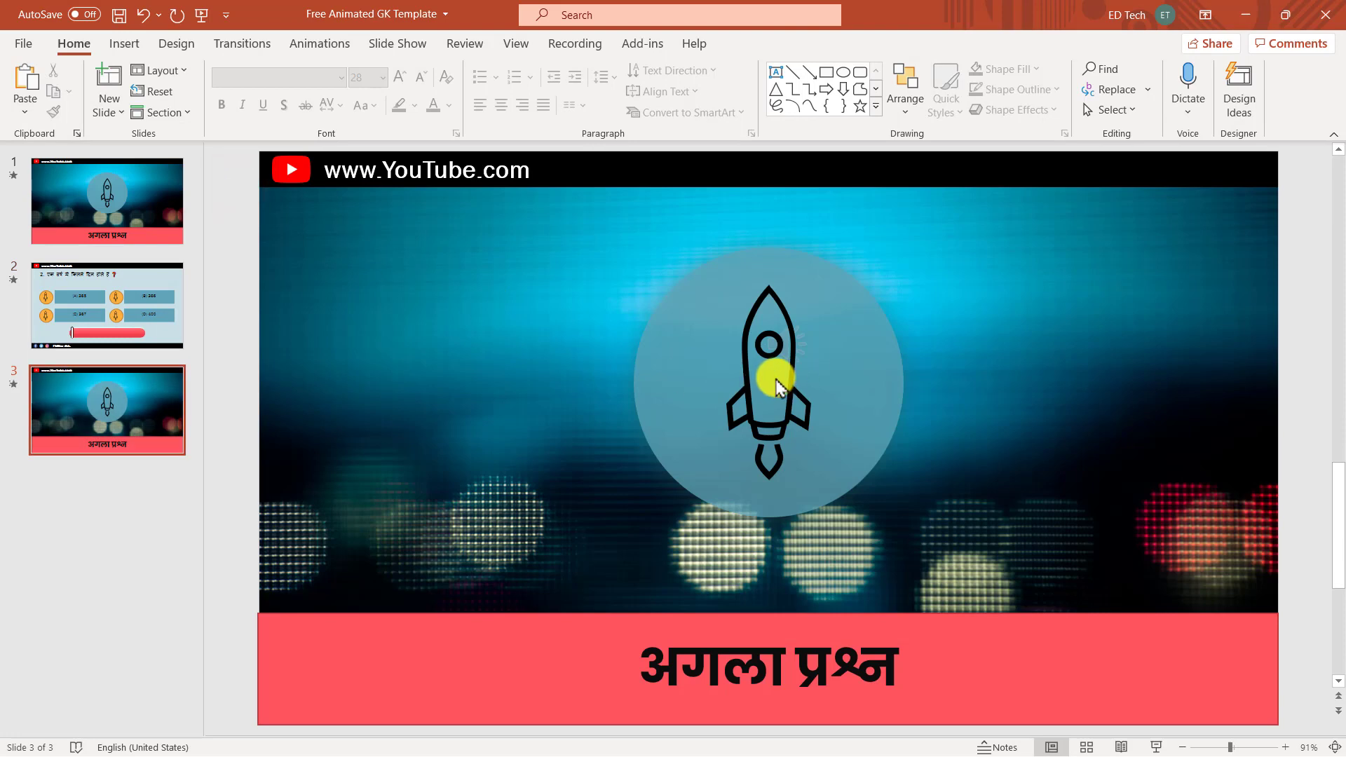
pyautogui.click(114, 116)
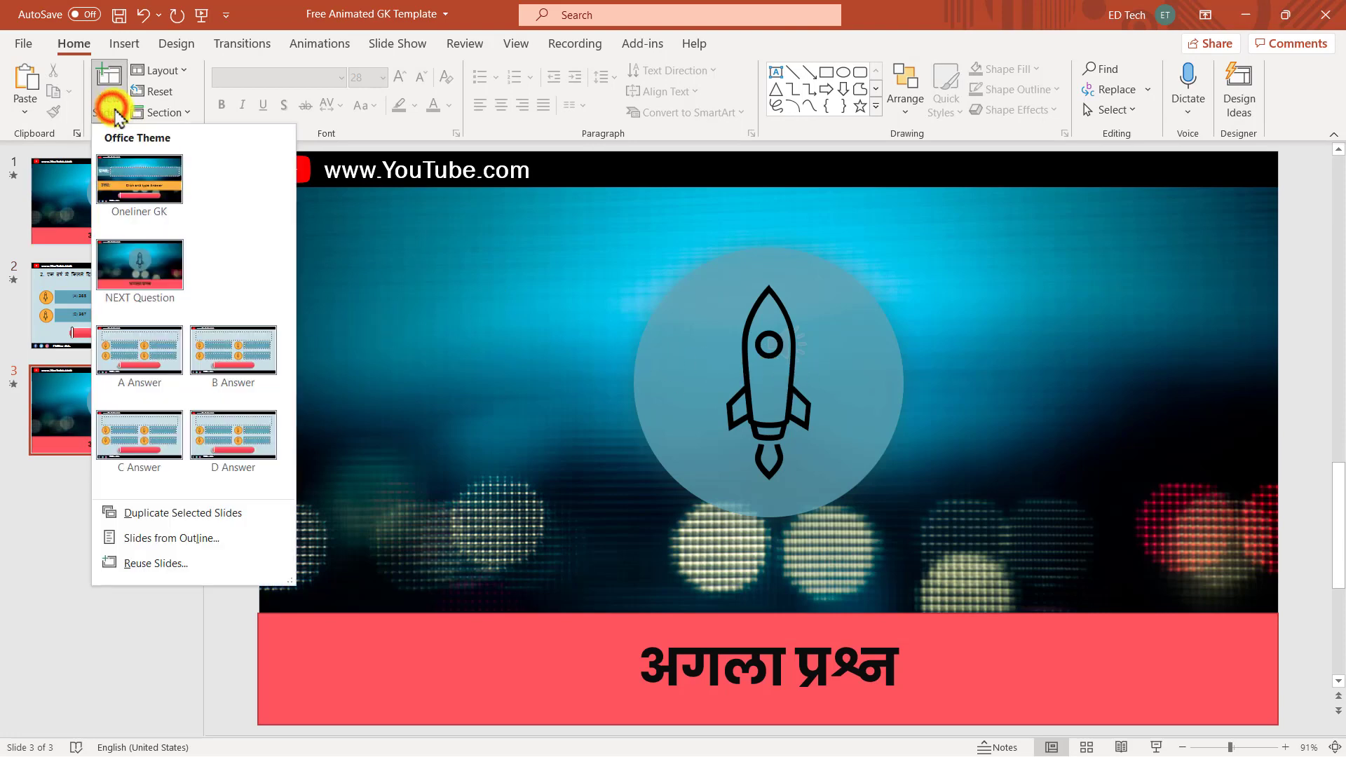
pyautogui.click(158, 359)
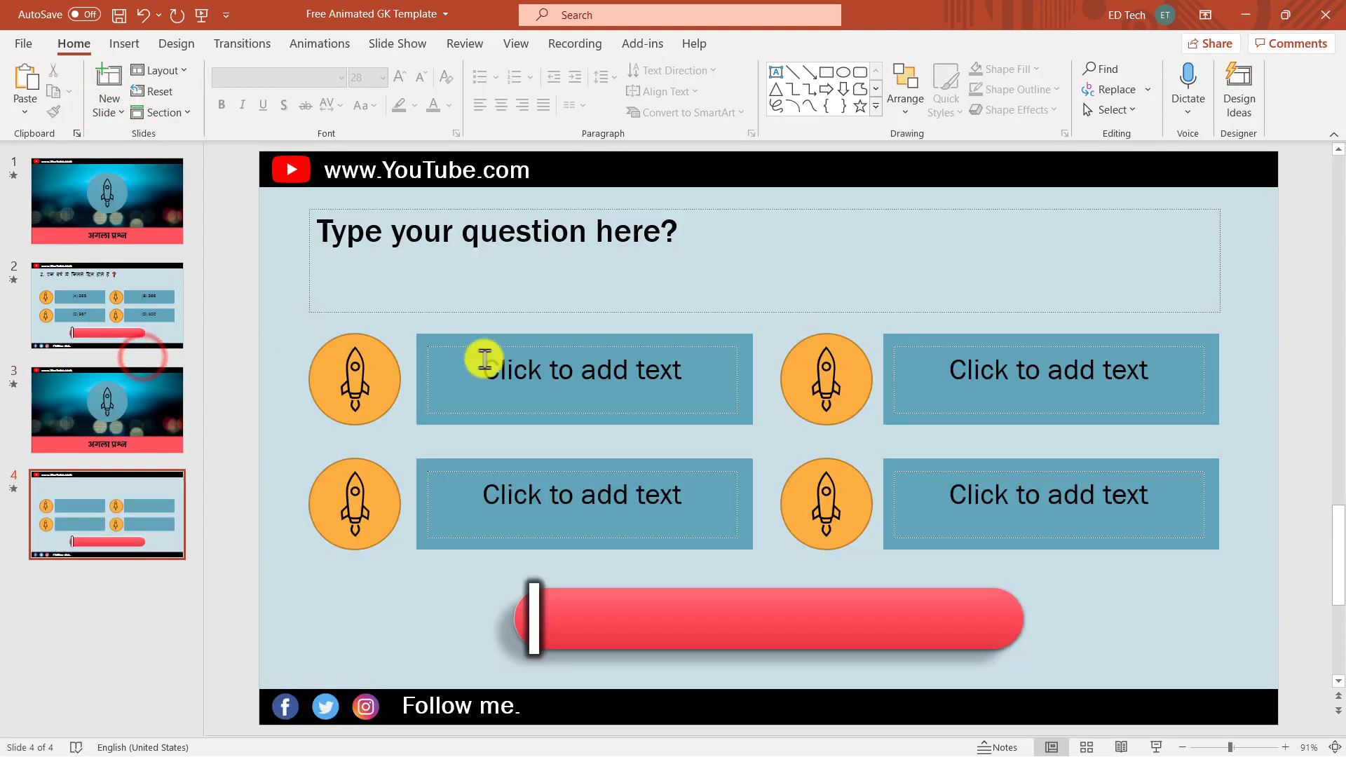
# Reapply the answer-options layout to slide 4, then select rocket slide 3.
pyautogui.click(573, 262)
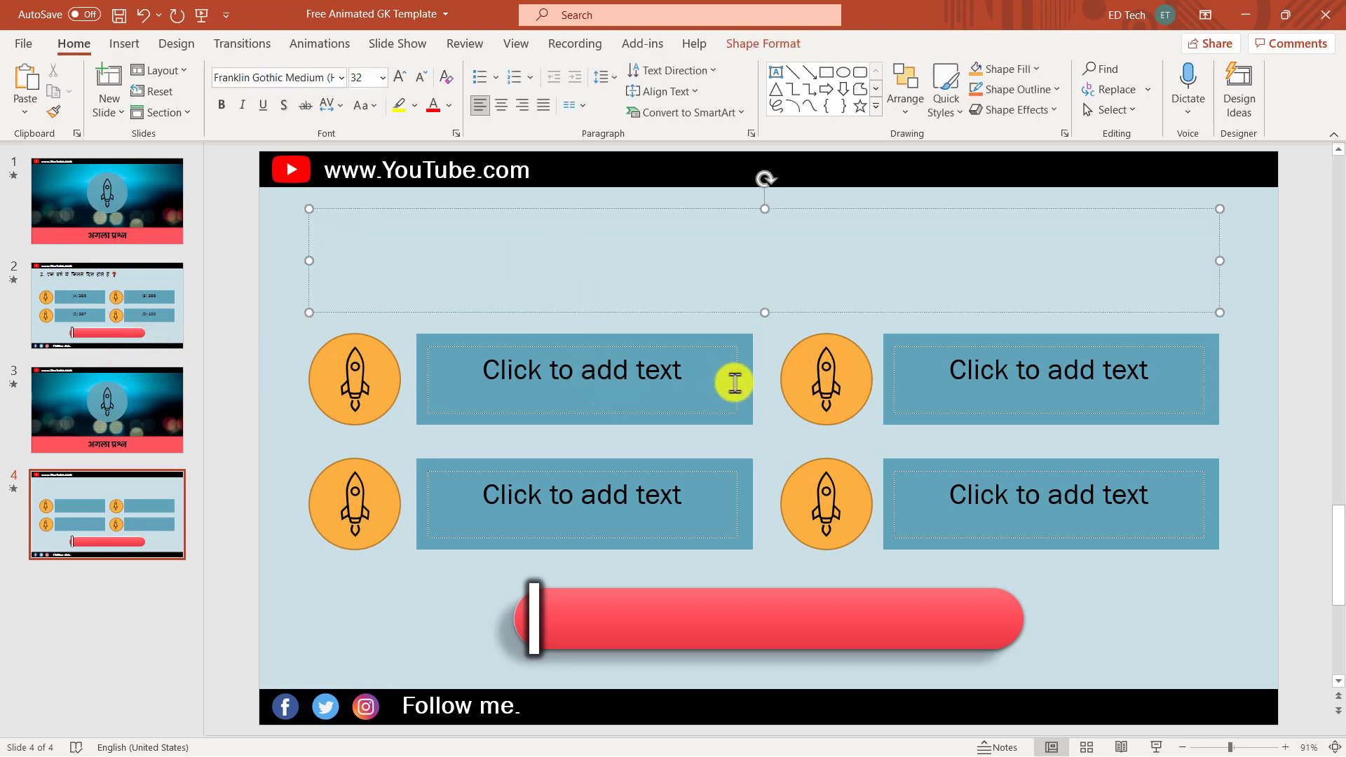
pyautogui.click(231, 354)
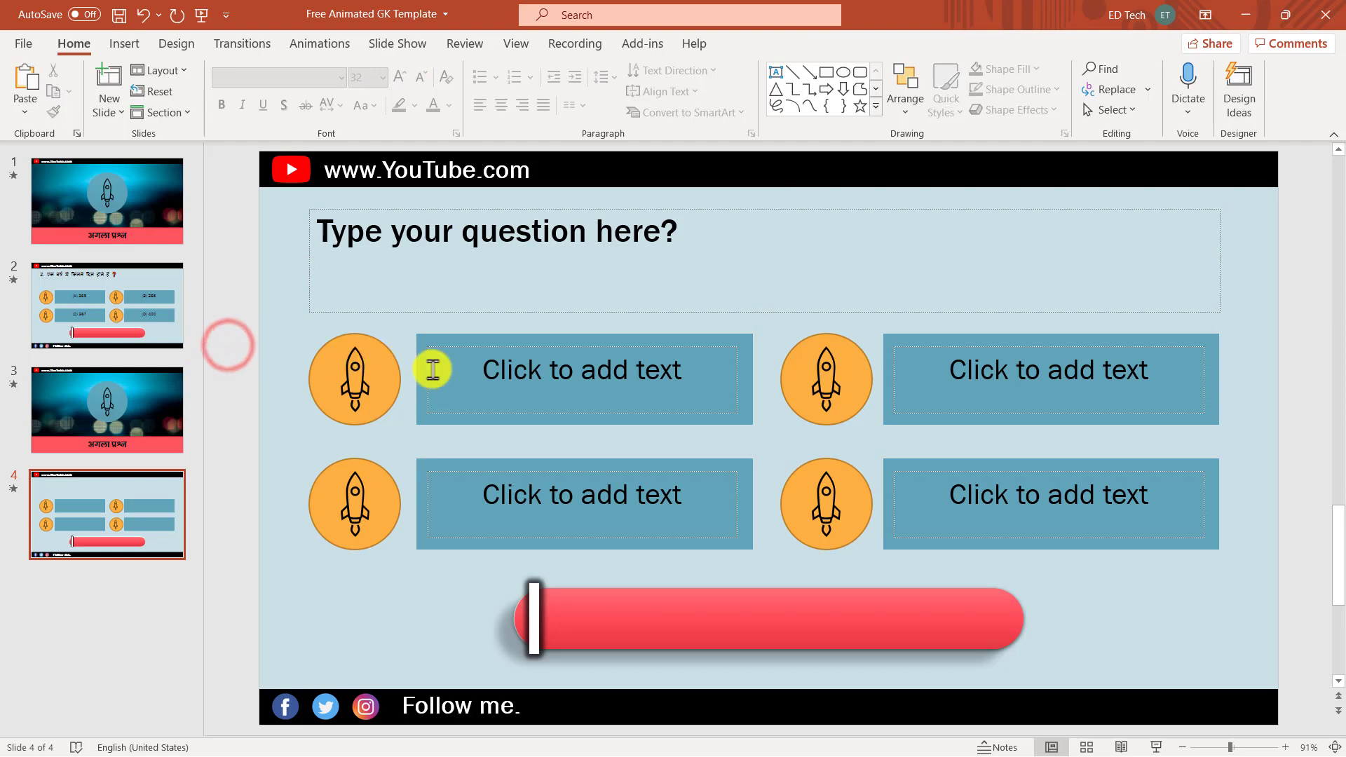
pyautogui.click(169, 72)
pyautogui.click(274, 321)
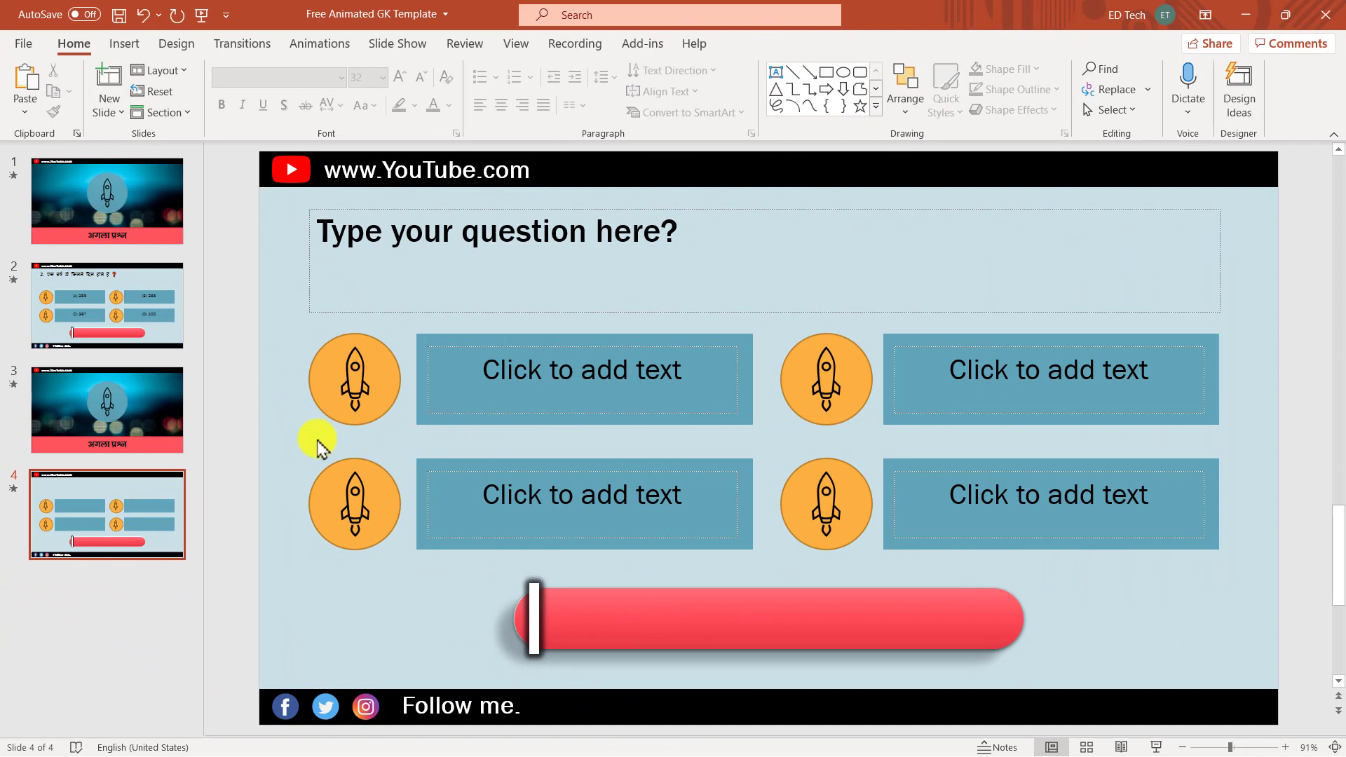
pyautogui.click(131, 412)
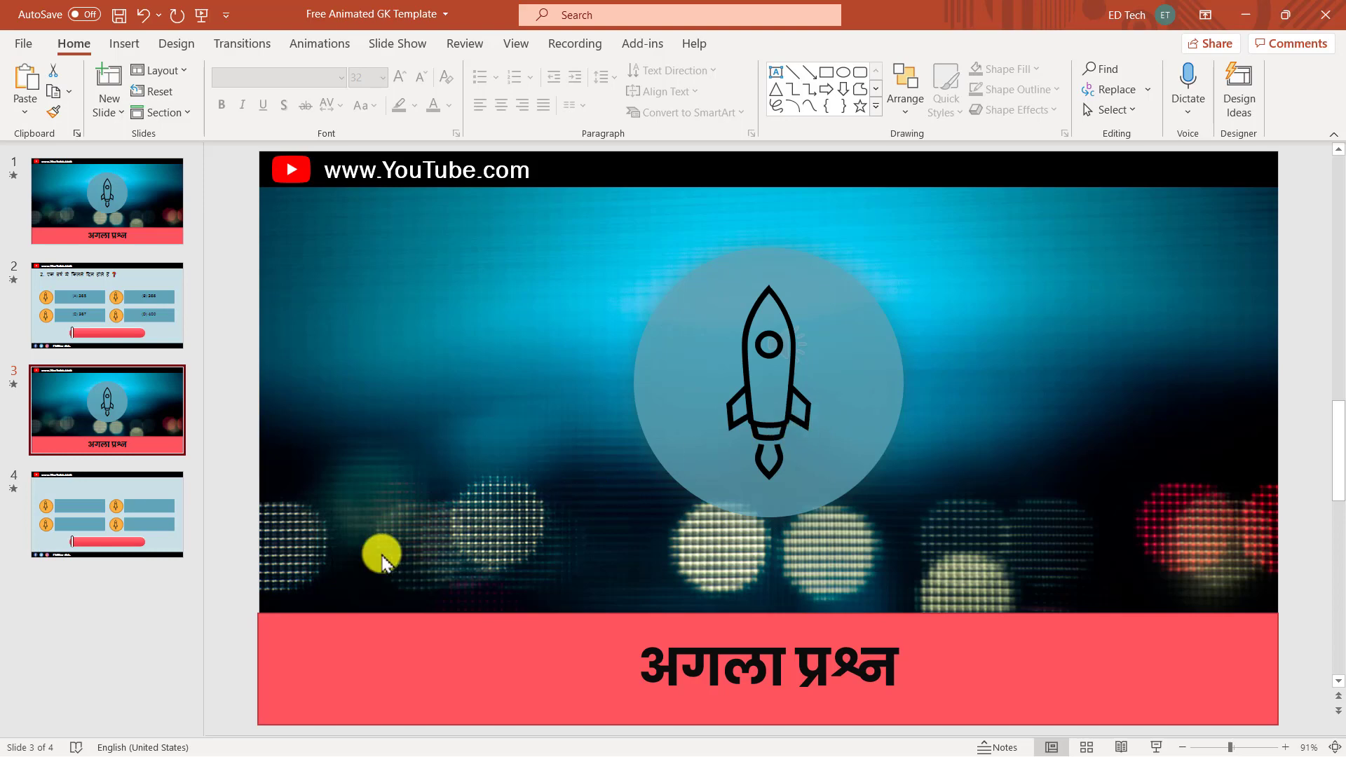
# Select slide 4 and open the Reuse Slides pane, showing F:\Daily Intro.pptx.
pyautogui.click(140, 520)
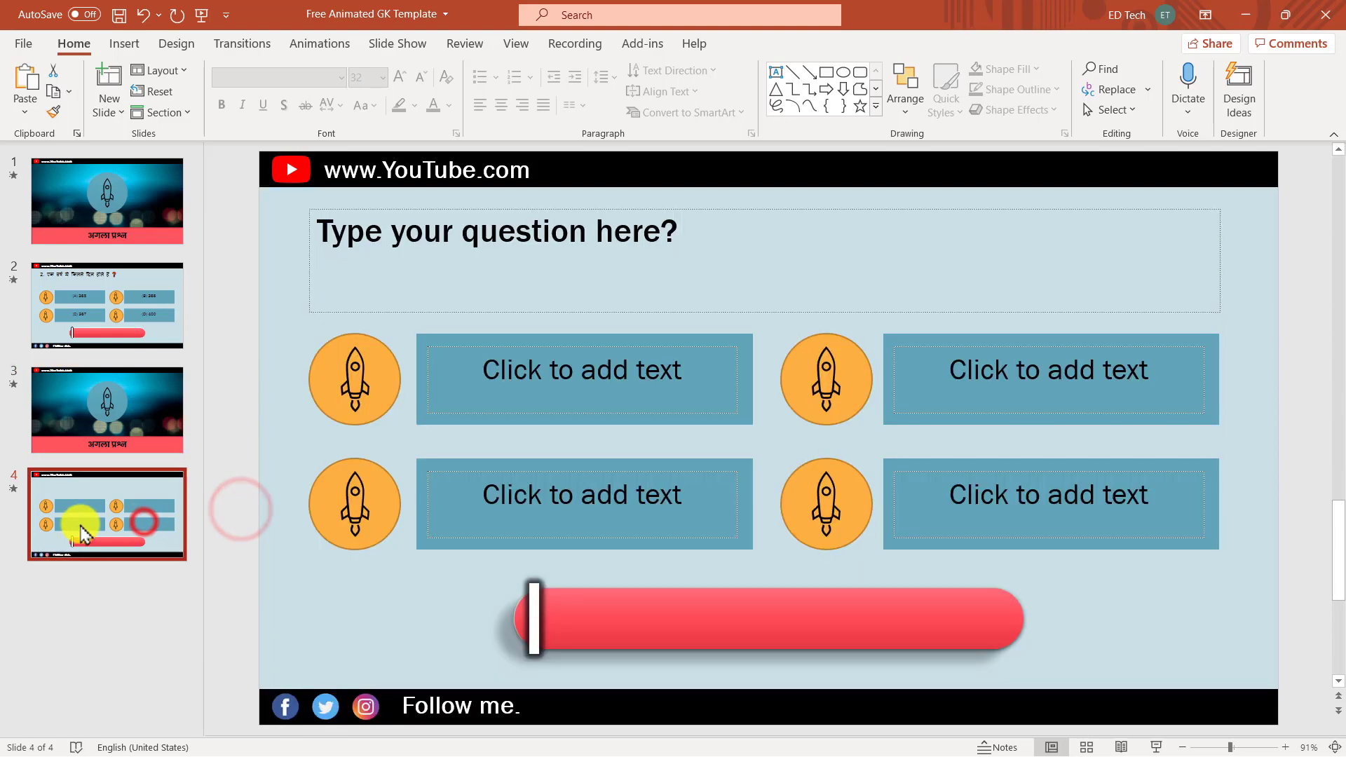
pyautogui.click(111, 586)
pyautogui.click(143, 412)
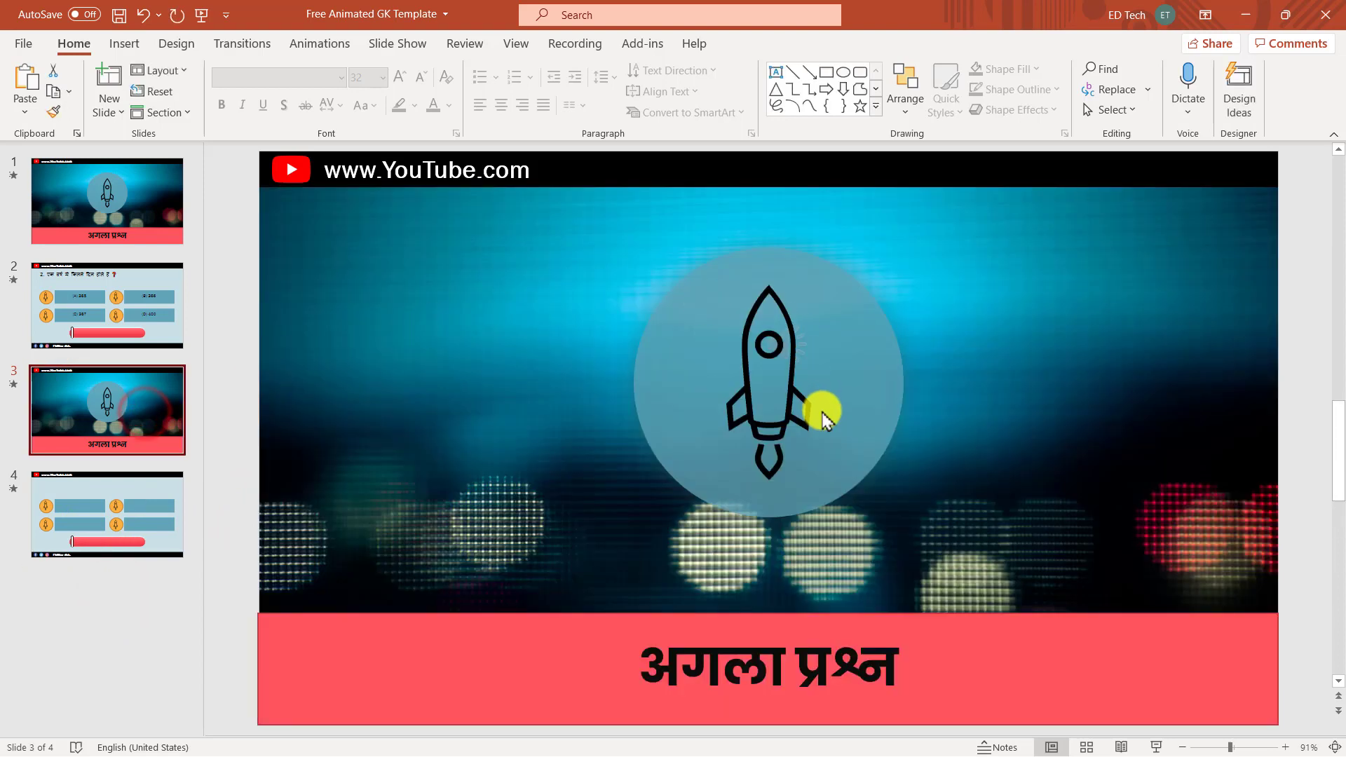
pyautogui.click(103, 589)
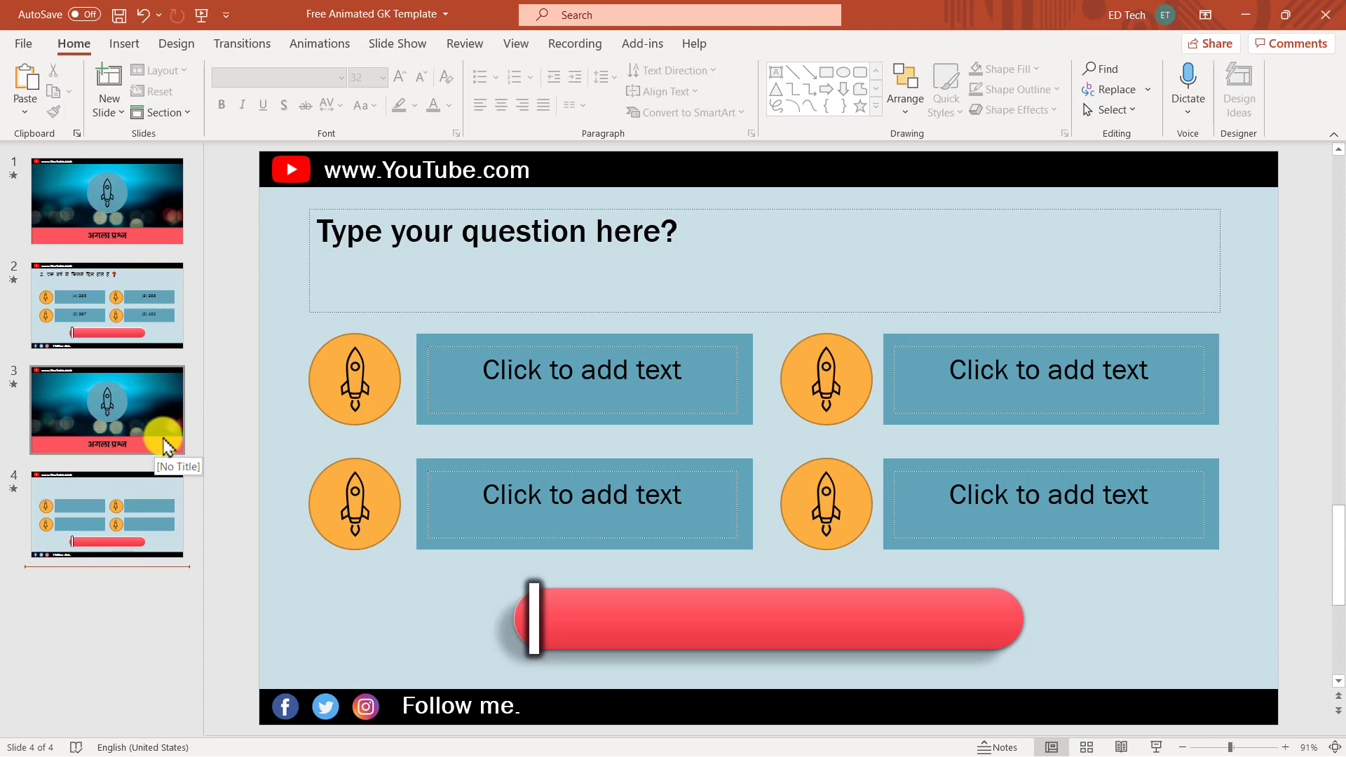
pyautogui.click(111, 114)
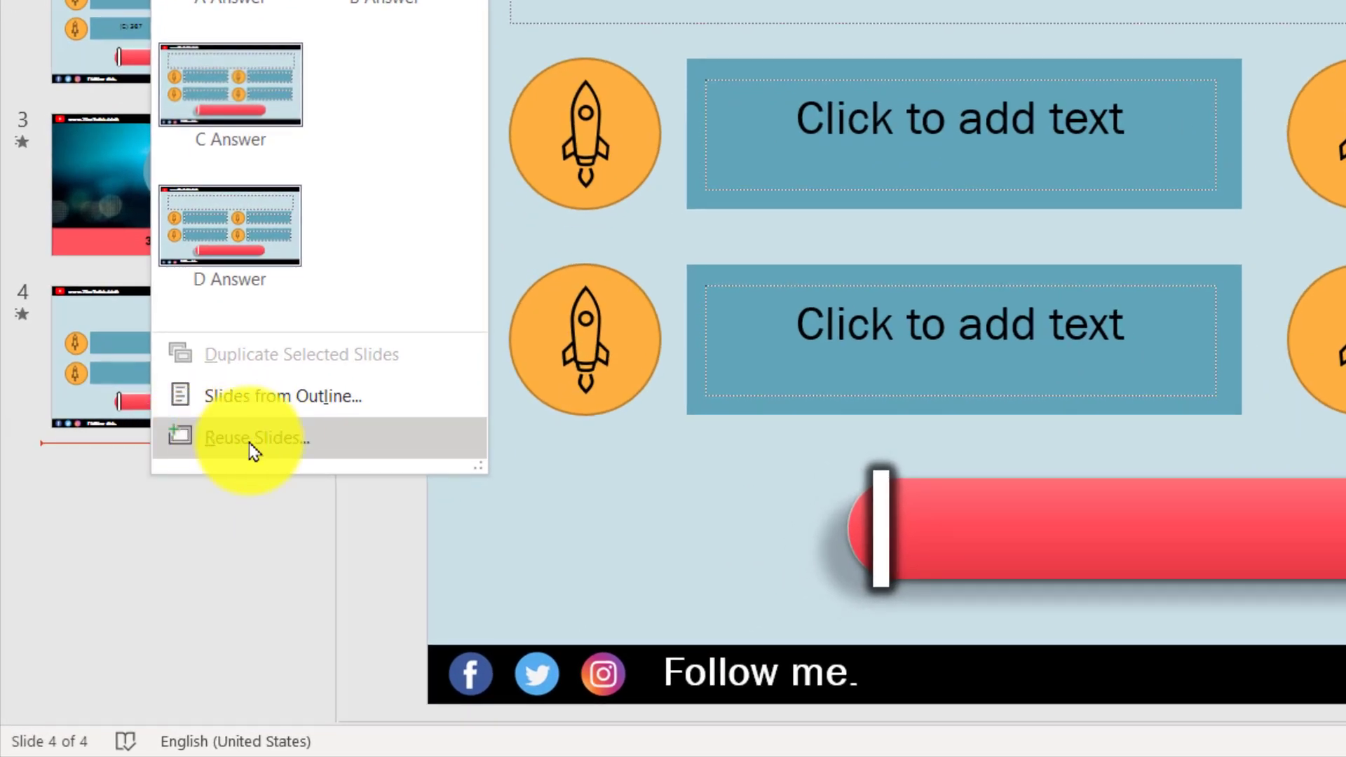
pyautogui.click(312, 449)
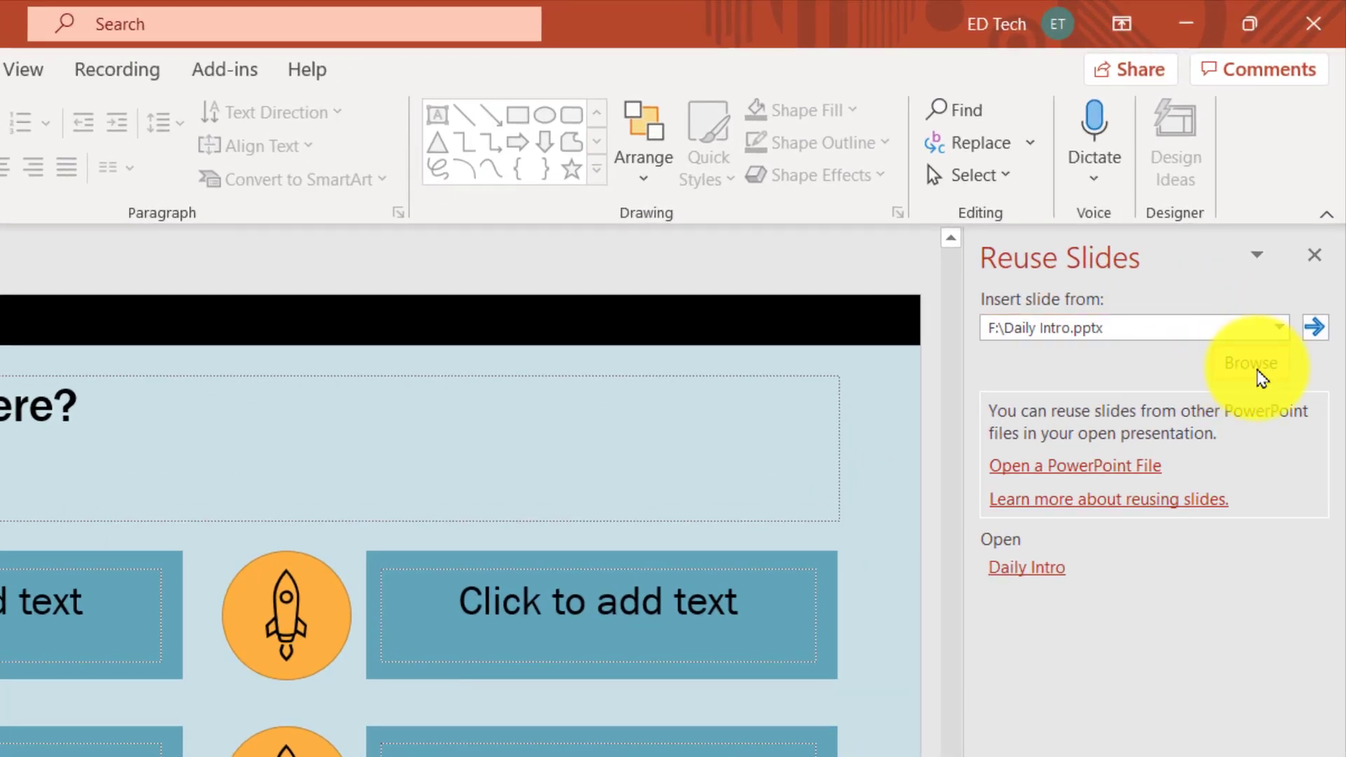
# Browse to FREE PPT, load Let's start the quiz, and insert its Question No: 00 slide as slide 5.
pyautogui.click(1255, 368)
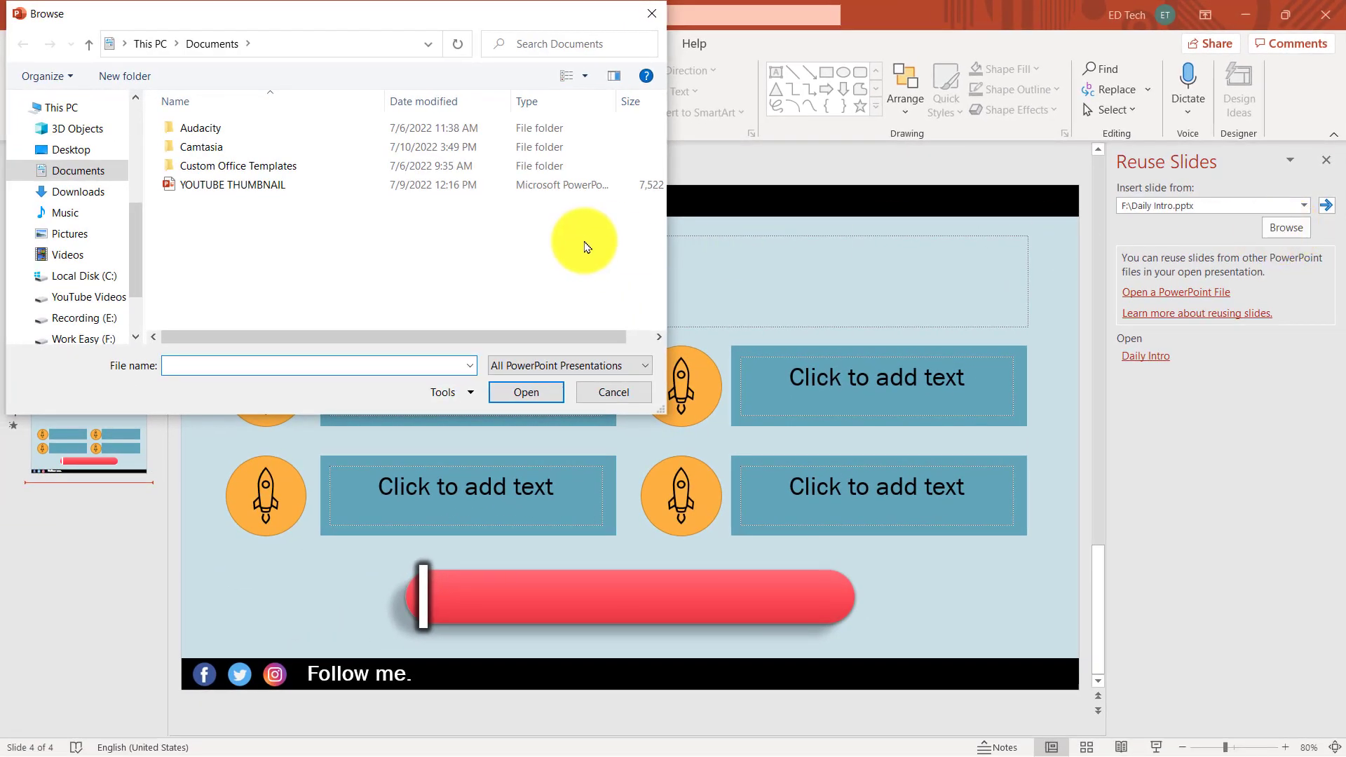
pyautogui.click(78, 150)
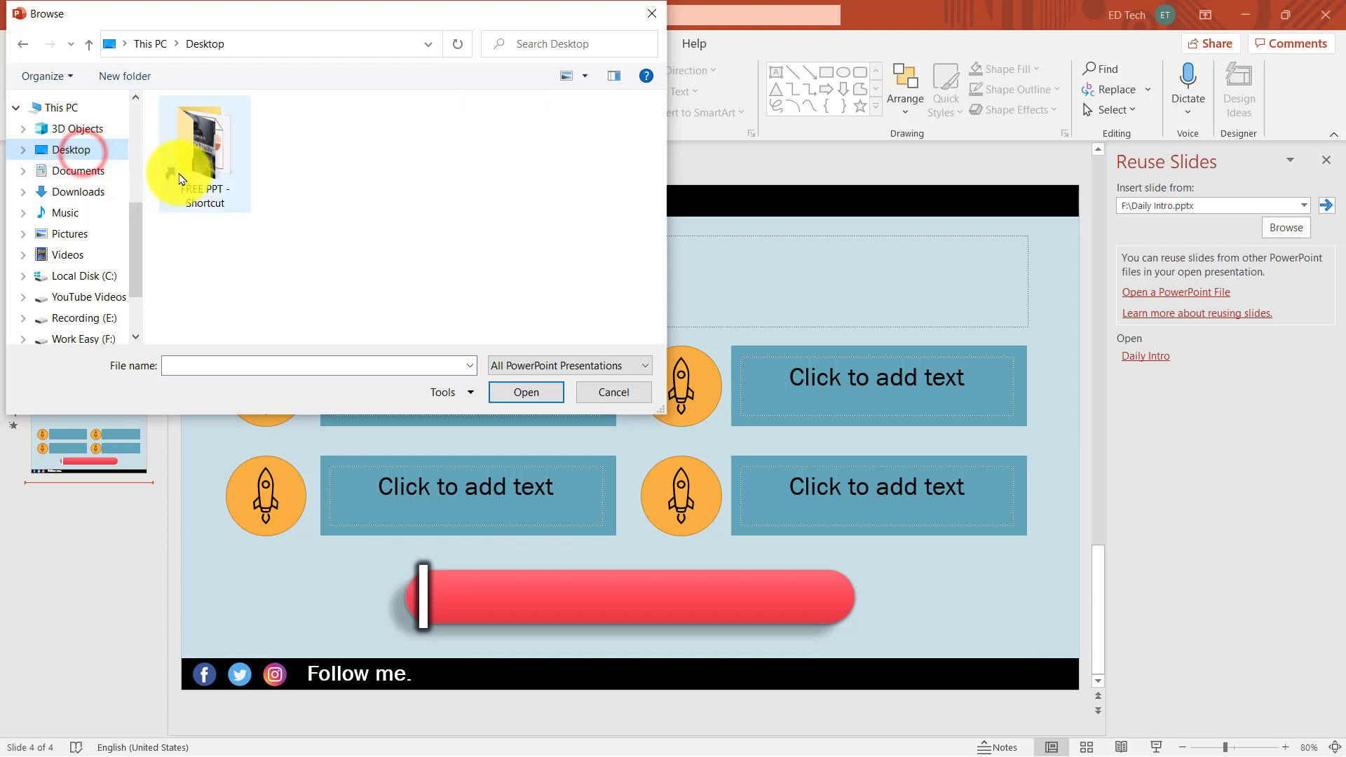
pyautogui.doubleClick(180, 178)
pyautogui.click(585, 75)
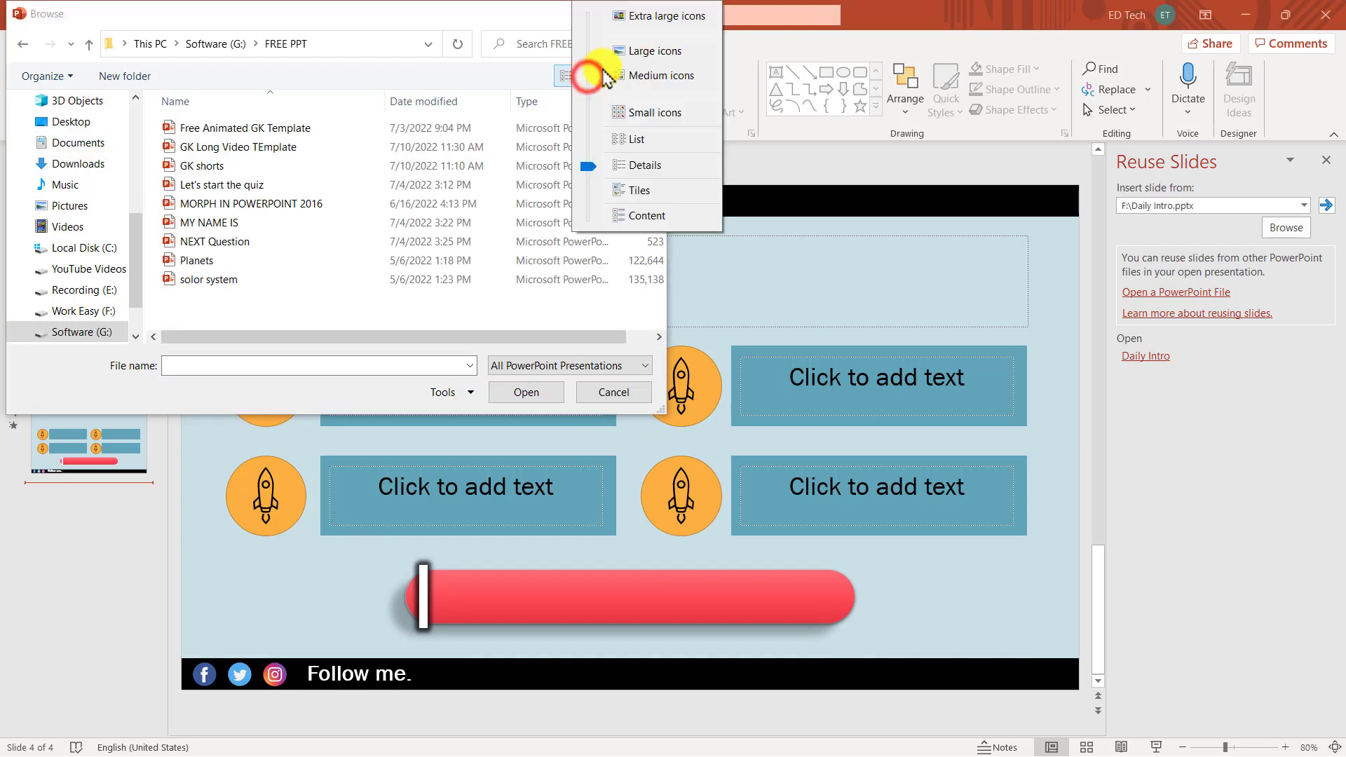
pyautogui.click(644, 52)
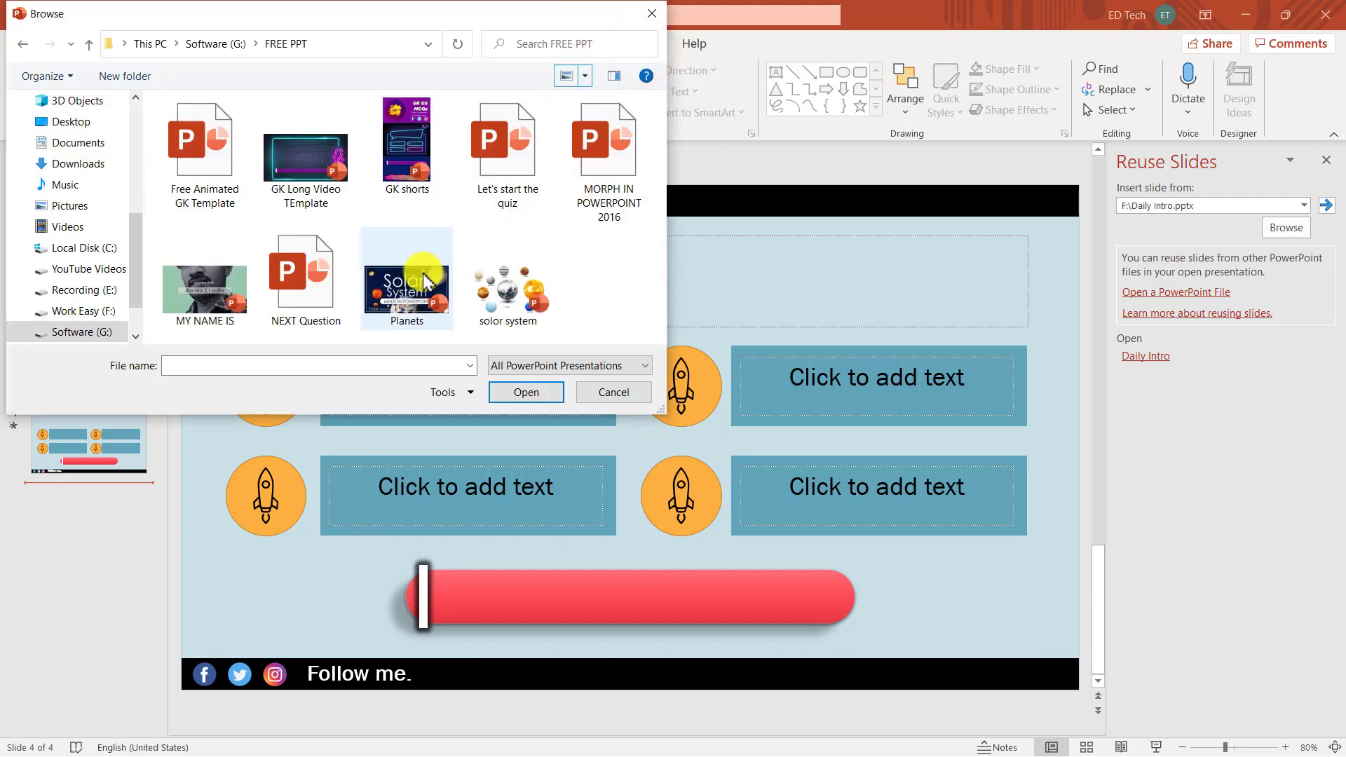
pyautogui.click(512, 164)
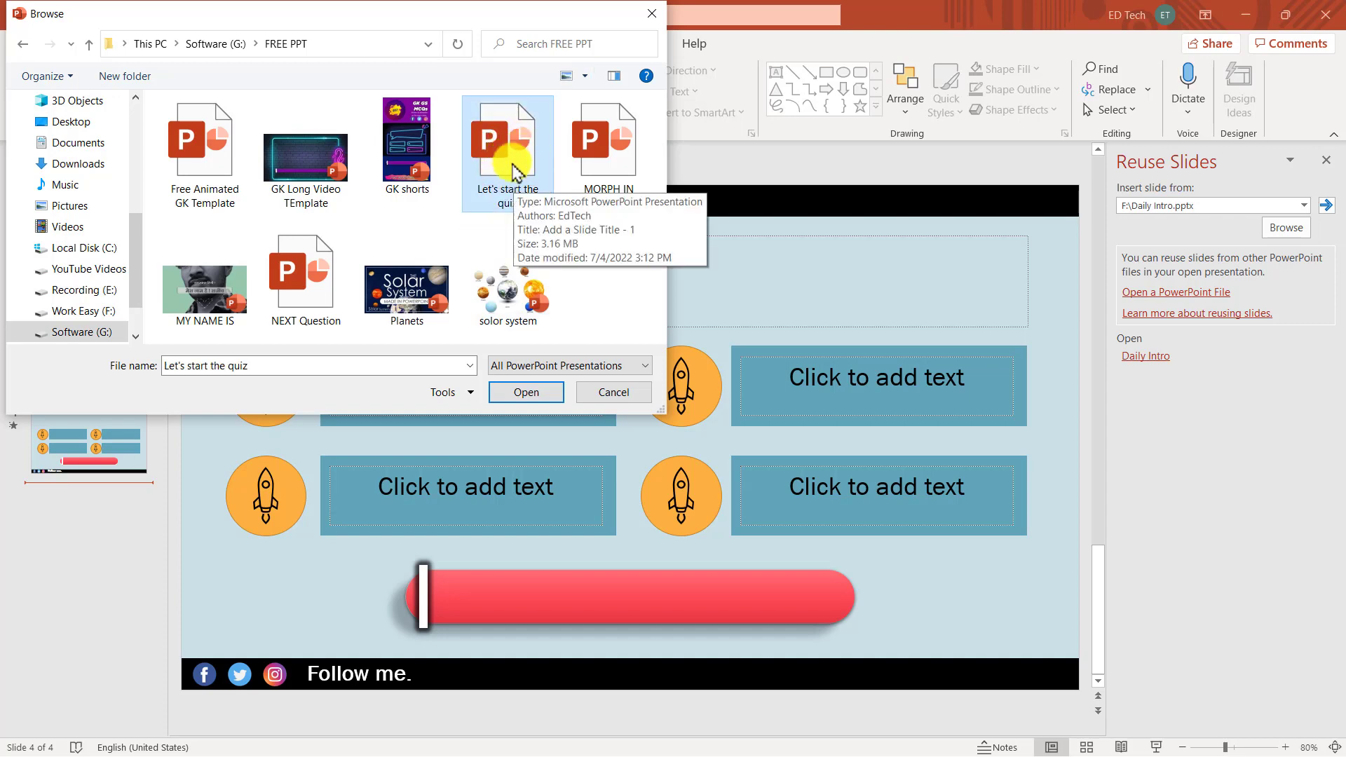
pyautogui.click(527, 398)
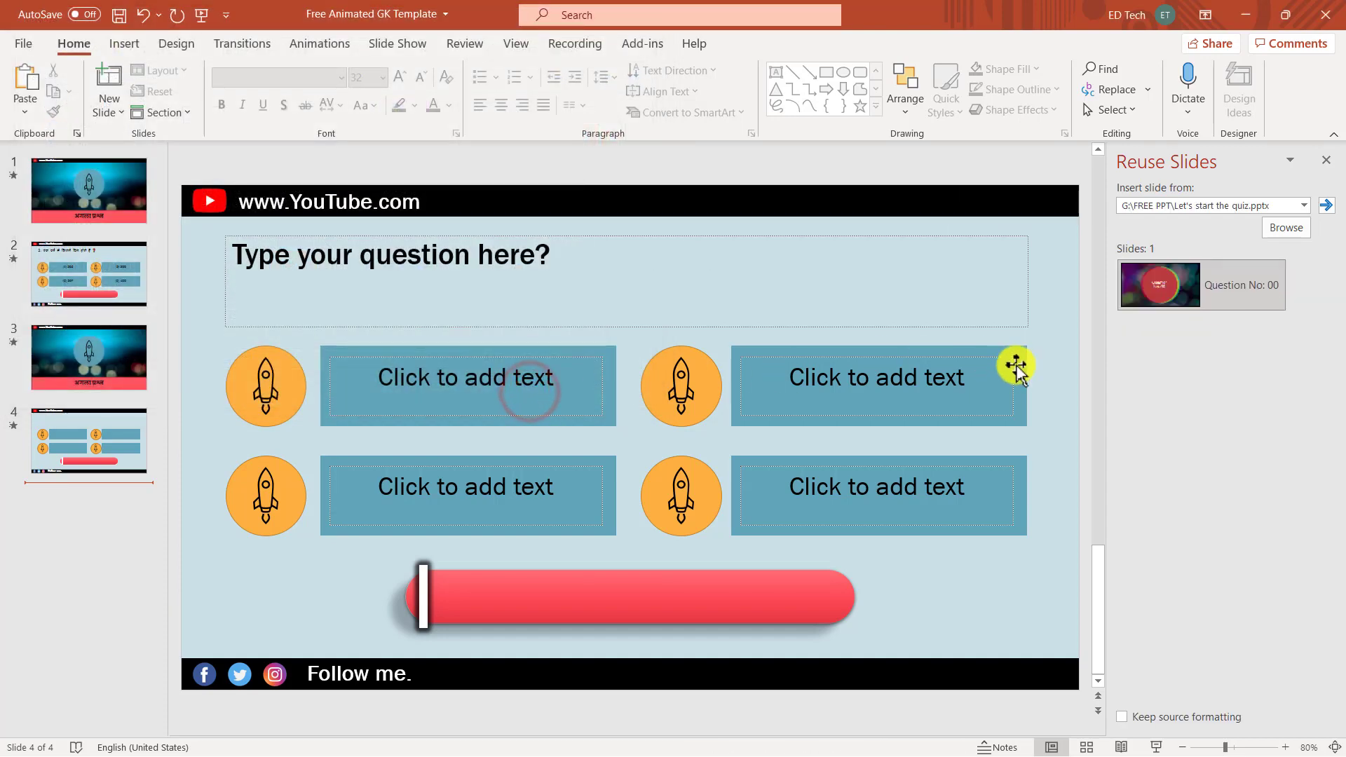
pyautogui.click(1237, 295)
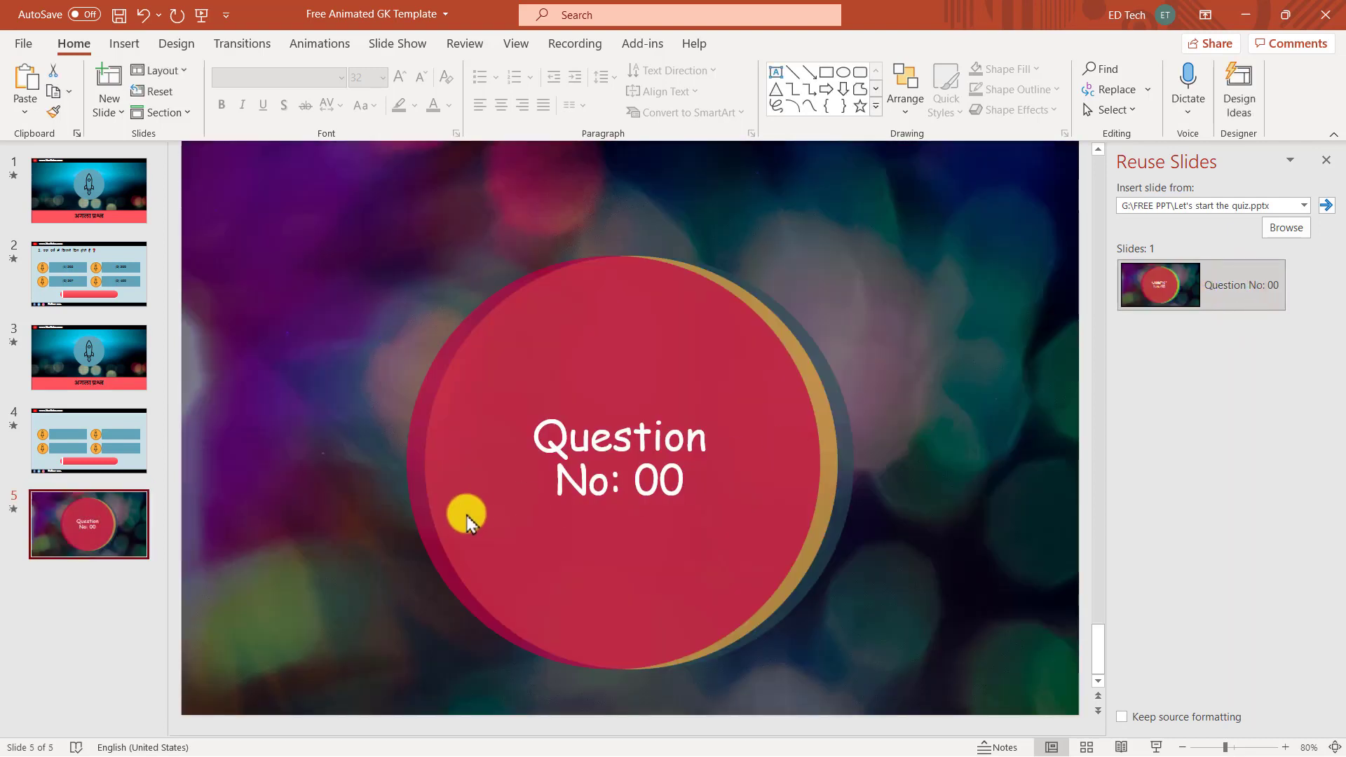
# Close the Reuse Slides pane on the Question No: 00 slide and show the Slide Show ribbon.
pyautogui.click(122, 359)
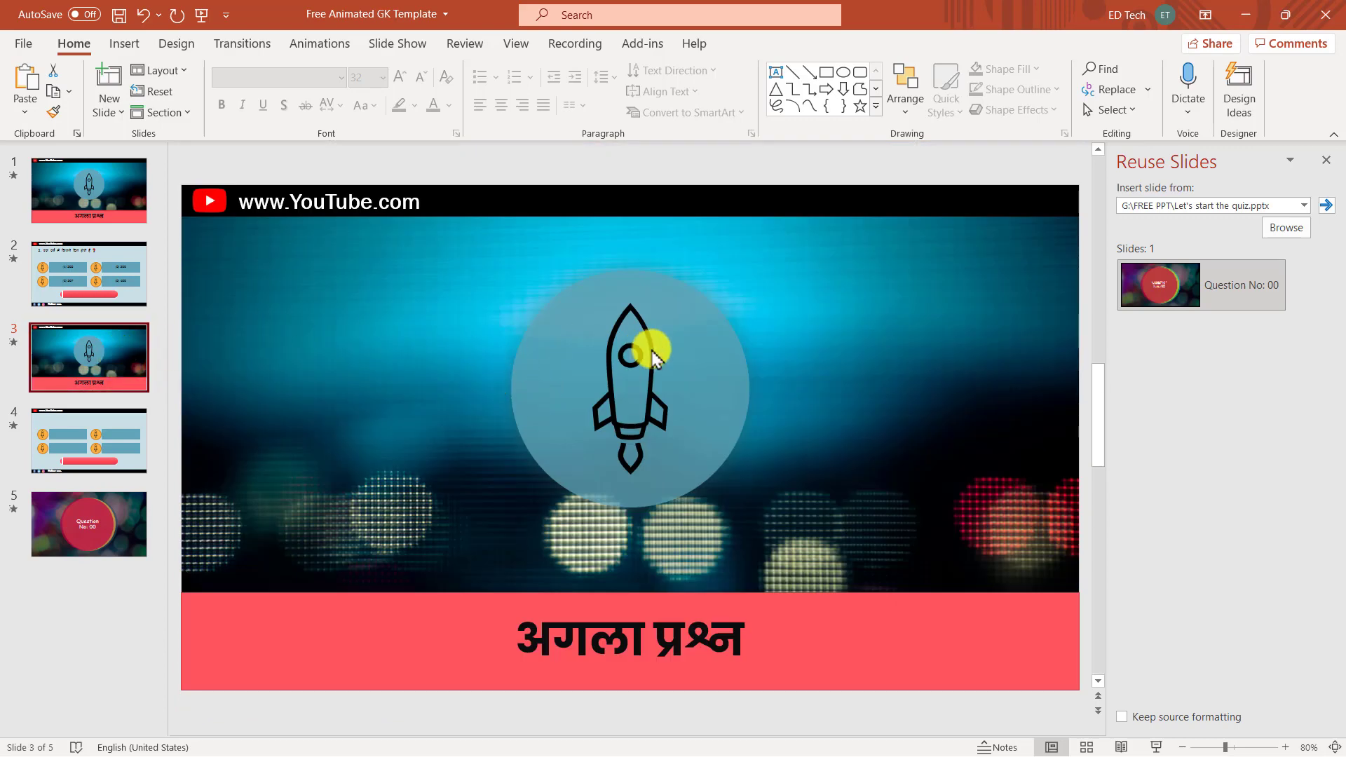
pyautogui.click(91, 524)
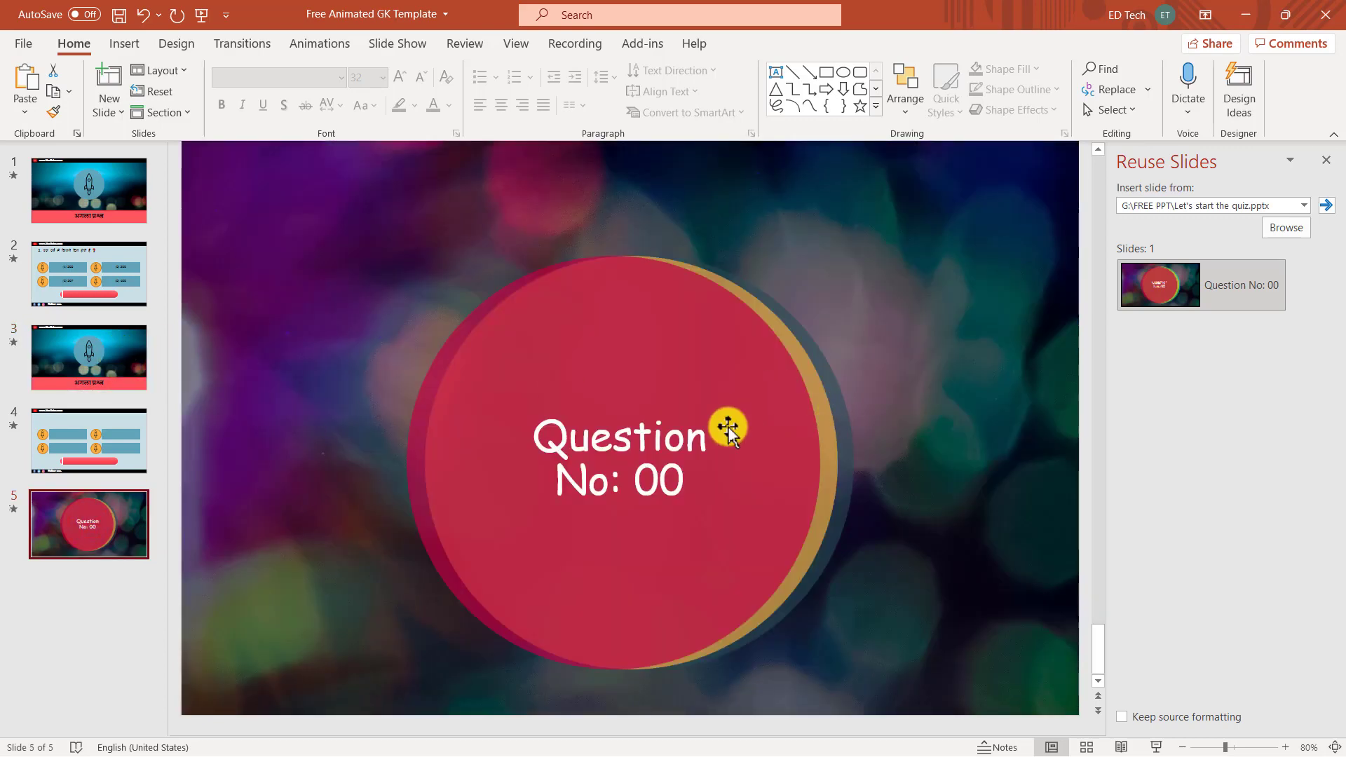
pyautogui.click(1325, 167)
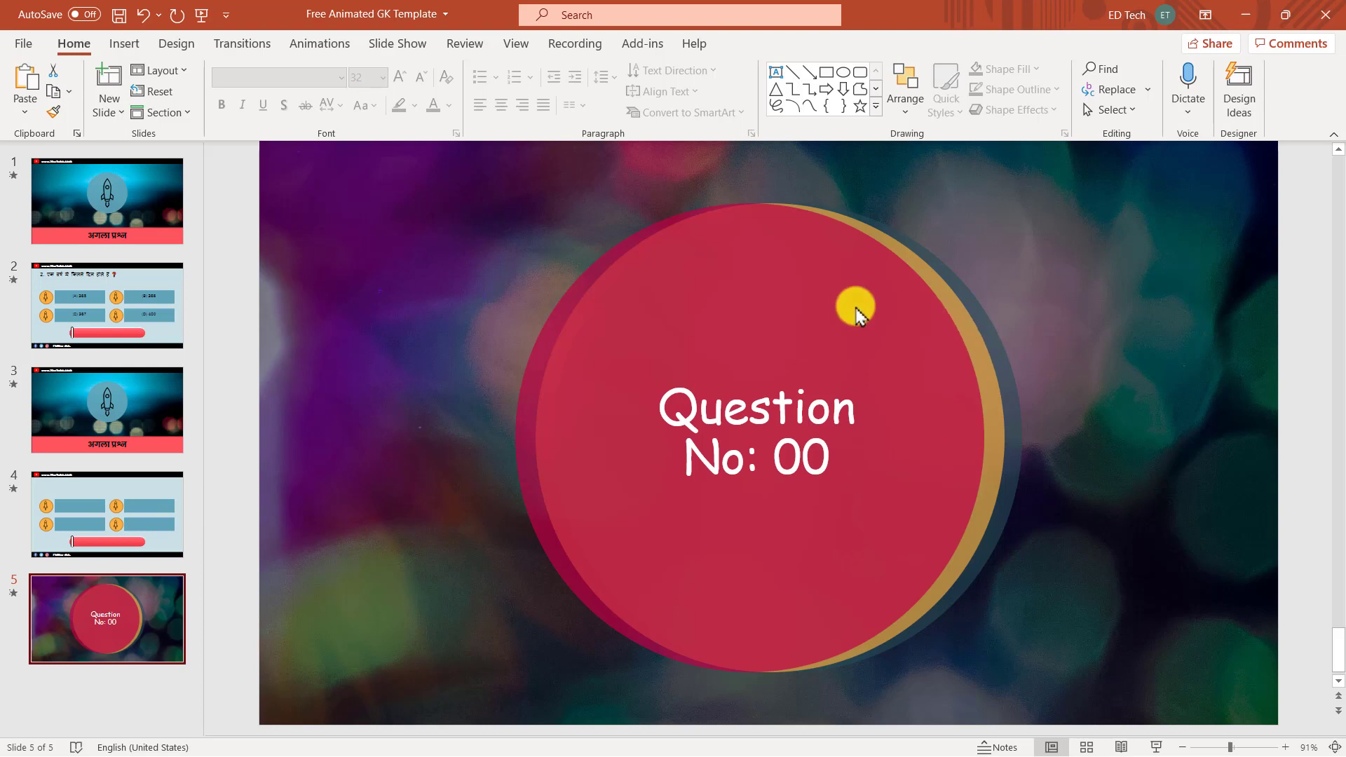
pyautogui.click(397, 48)
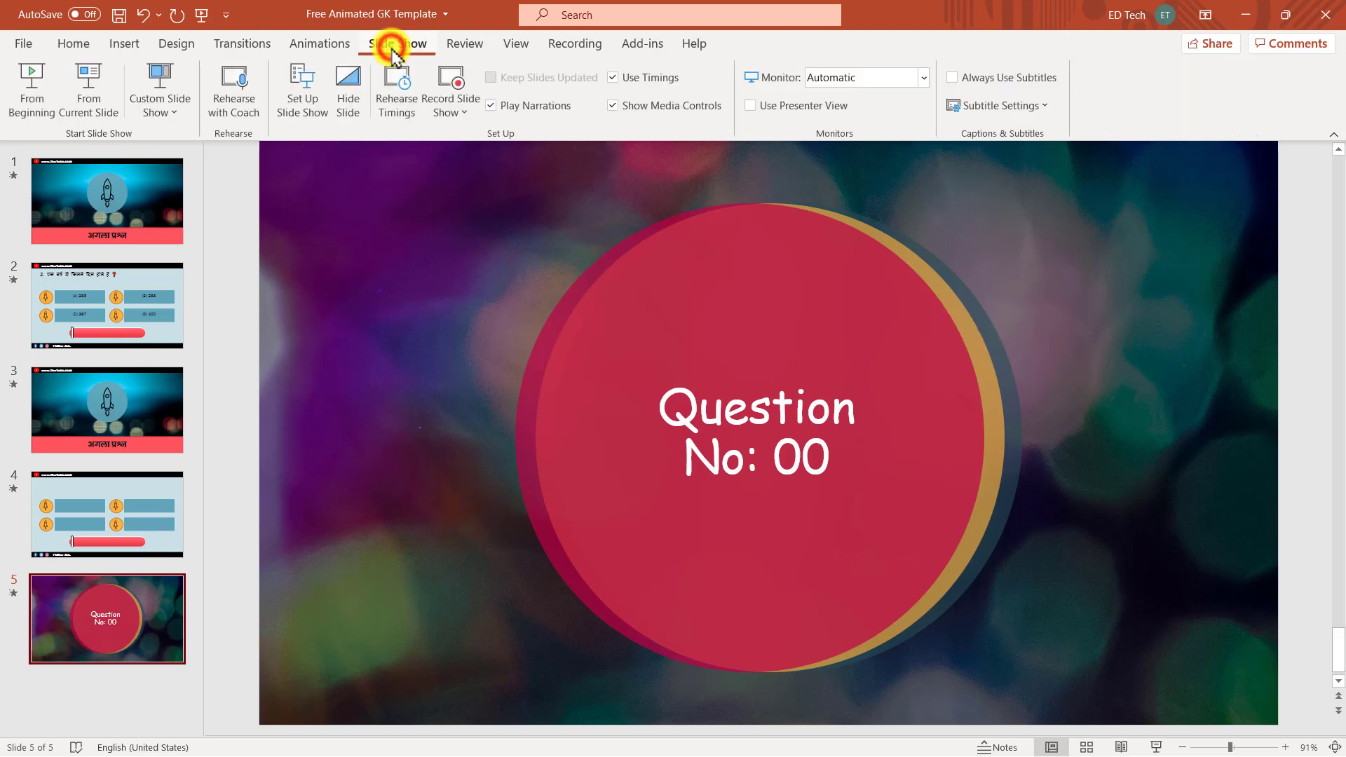
pyautogui.click(36, 86)
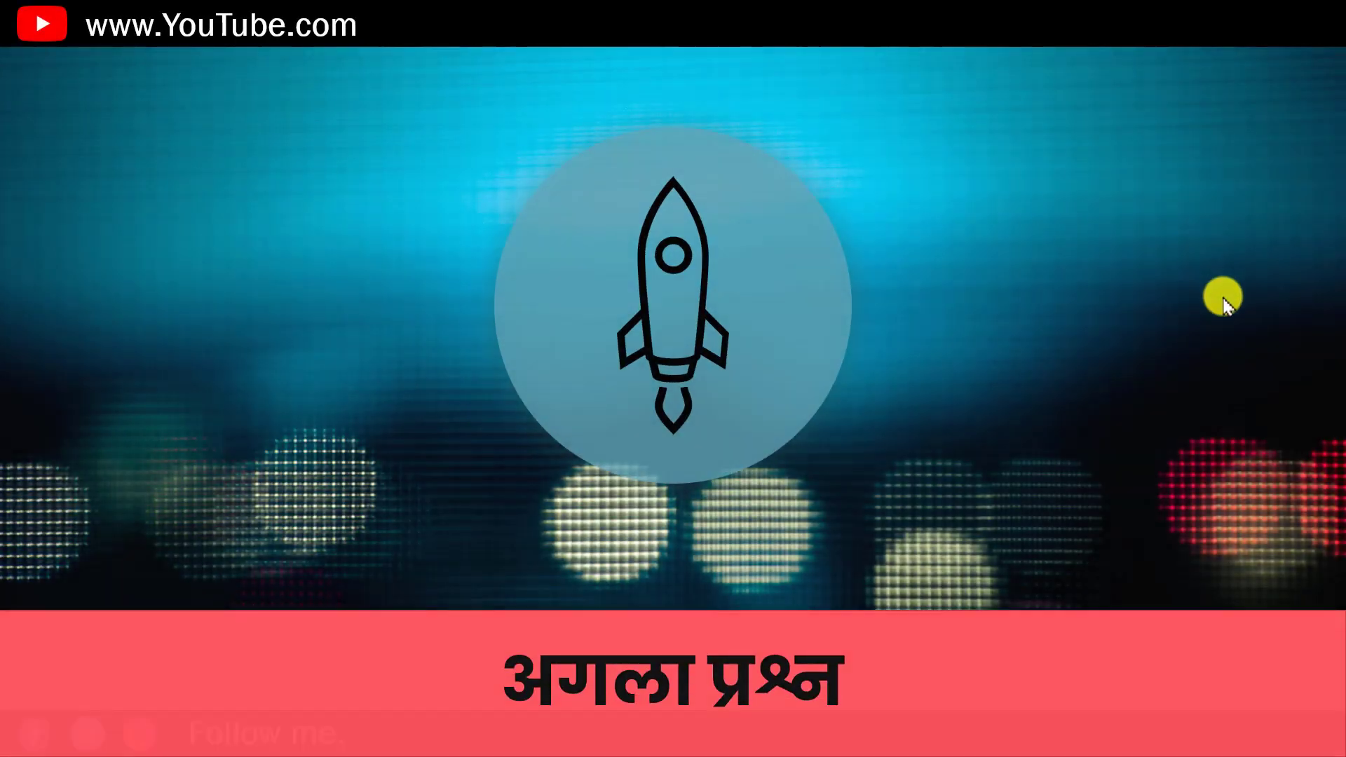
pyautogui.click(1227, 305)
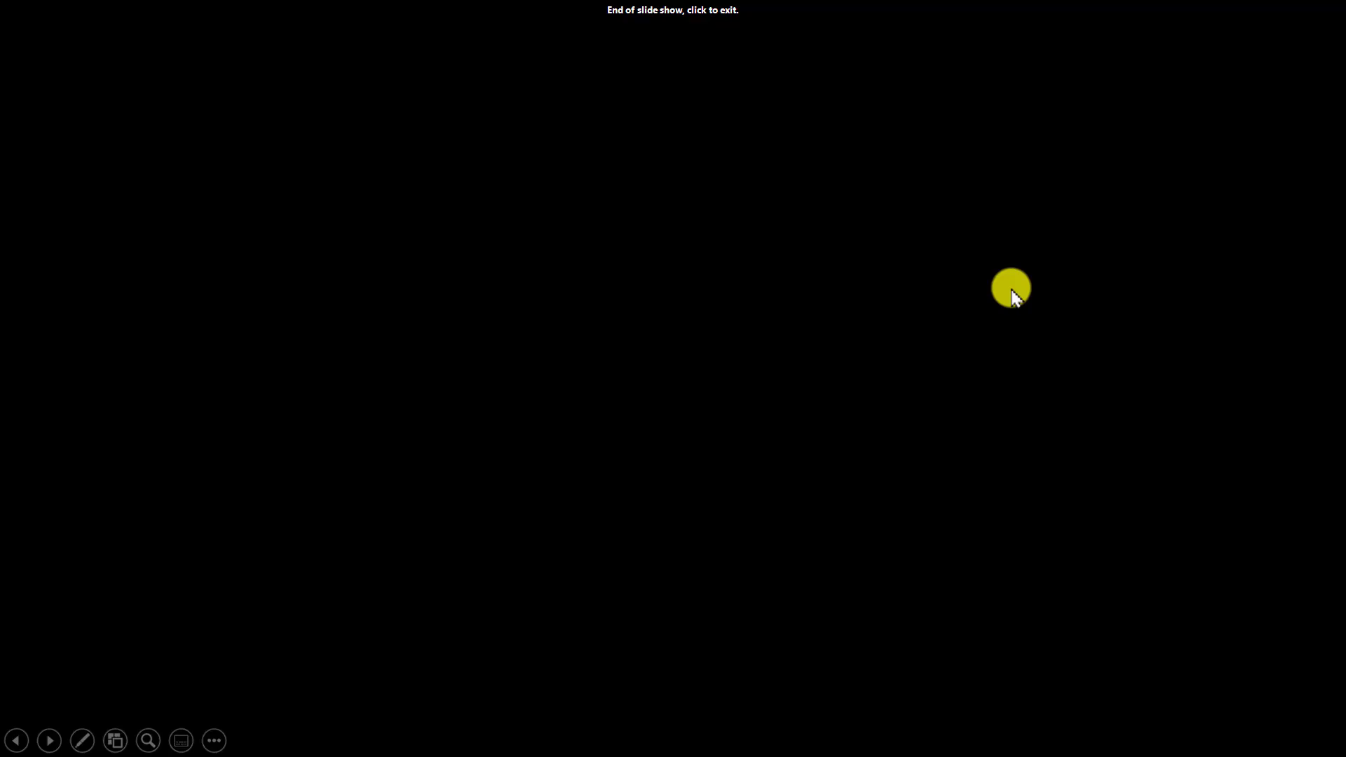
pyautogui.click(1012, 291)
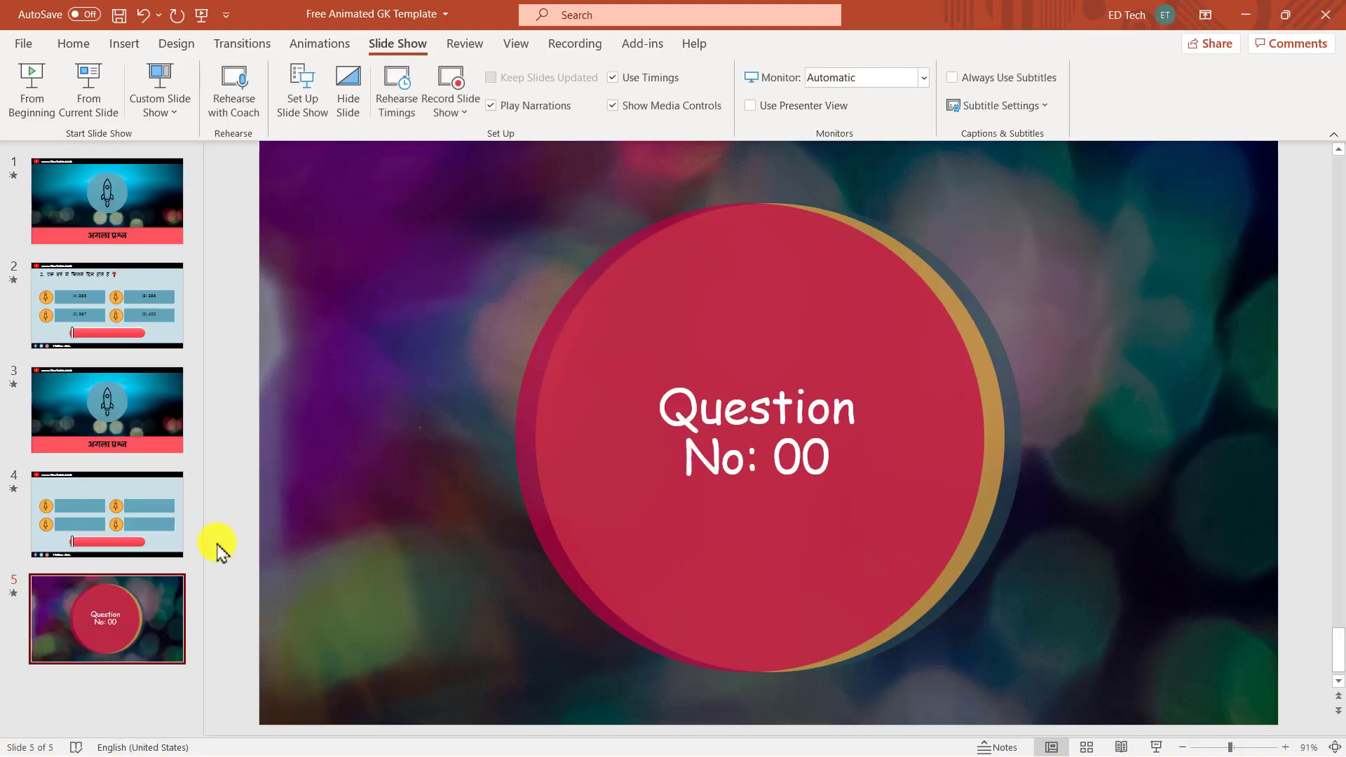
# Look over slides 3 and 5 and the Question No: 00 slide, then open GK Long Video TEmplate from FREE PPT.
pyautogui.click(110, 412)
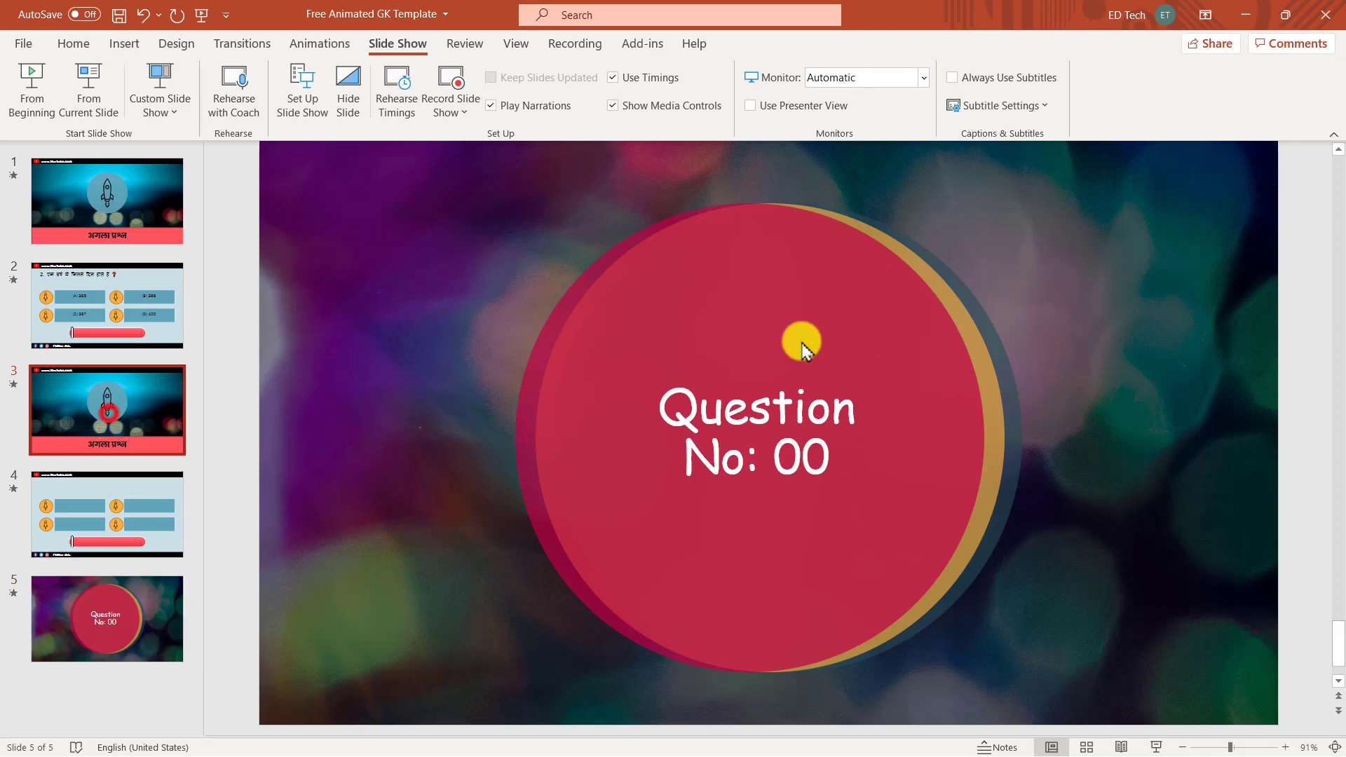
pyautogui.click(144, 587)
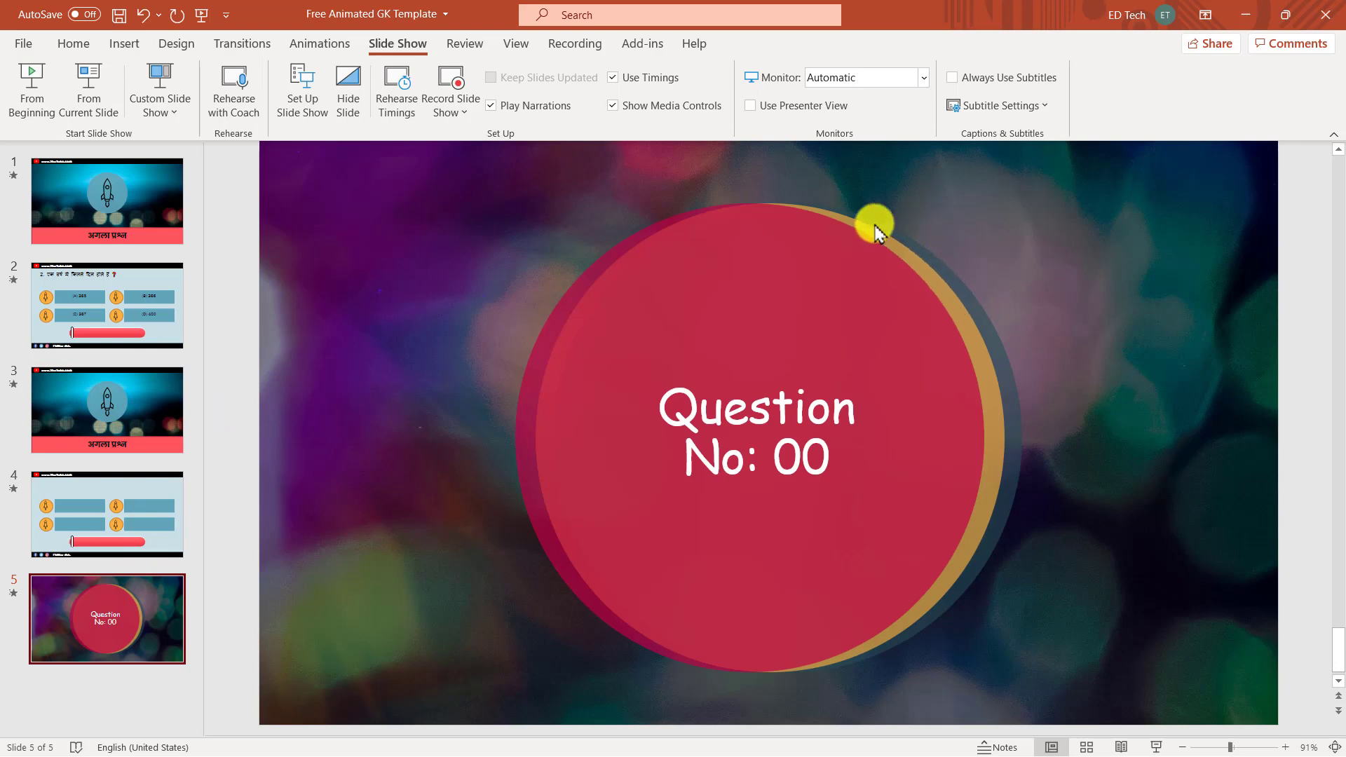
pyautogui.scroll(3, 1039, 298)
pyautogui.scroll(-1, 828, 385)
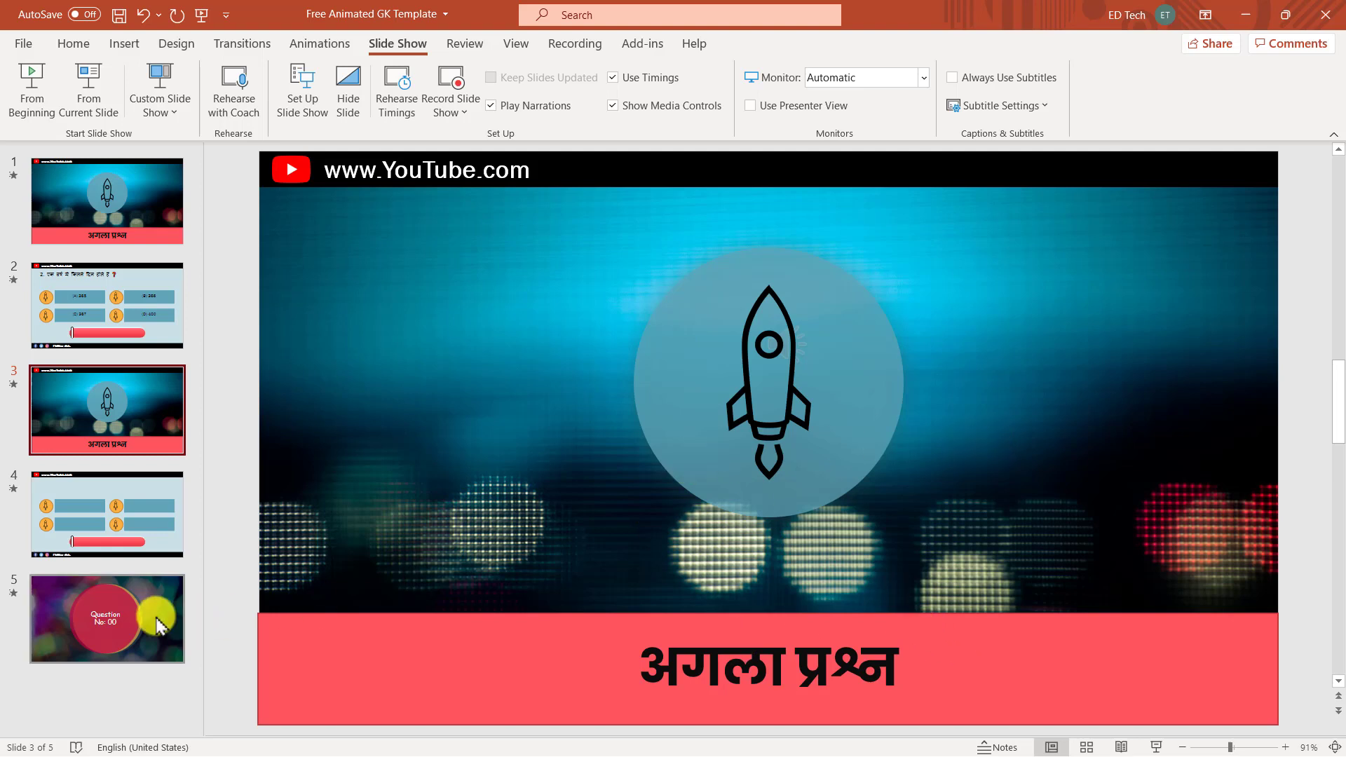
pyautogui.click(149, 620)
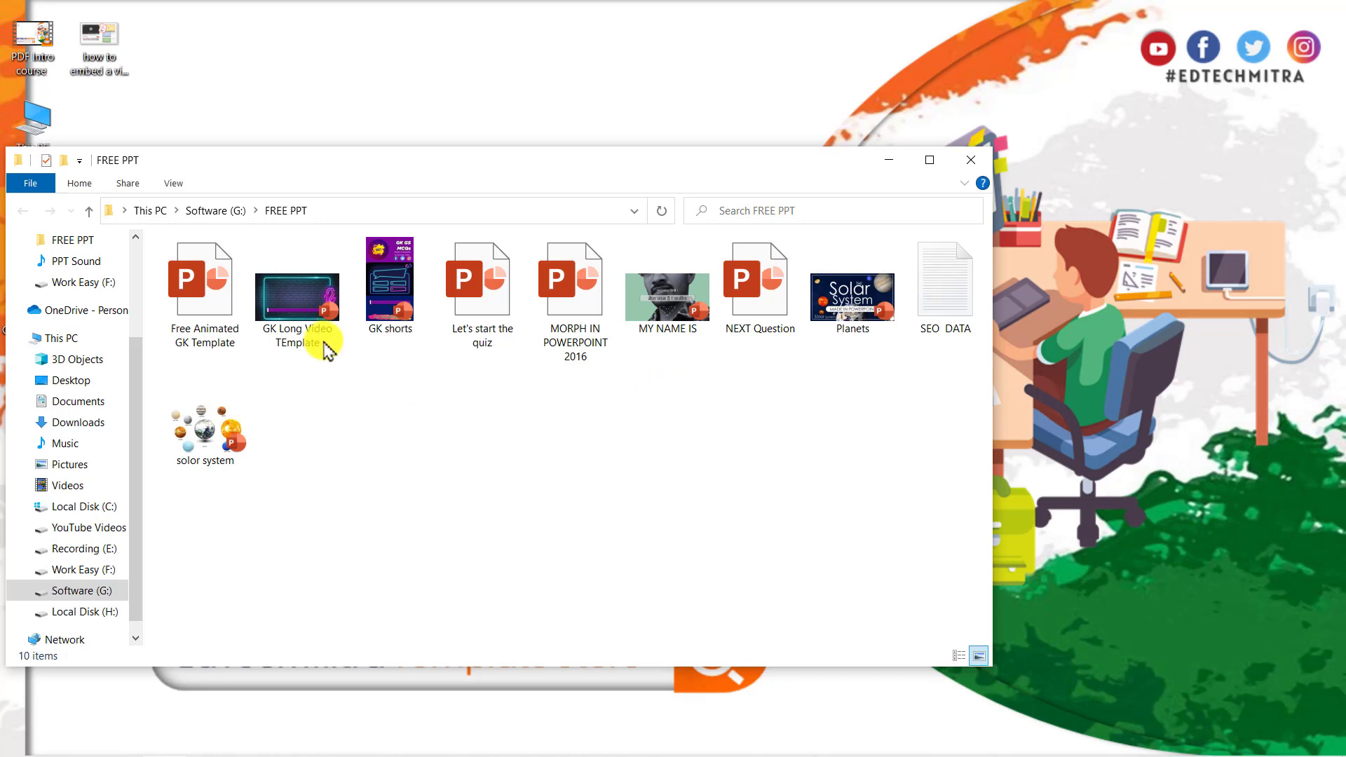
pyautogui.click(309, 308)
pyautogui.doubleClick(309, 307)
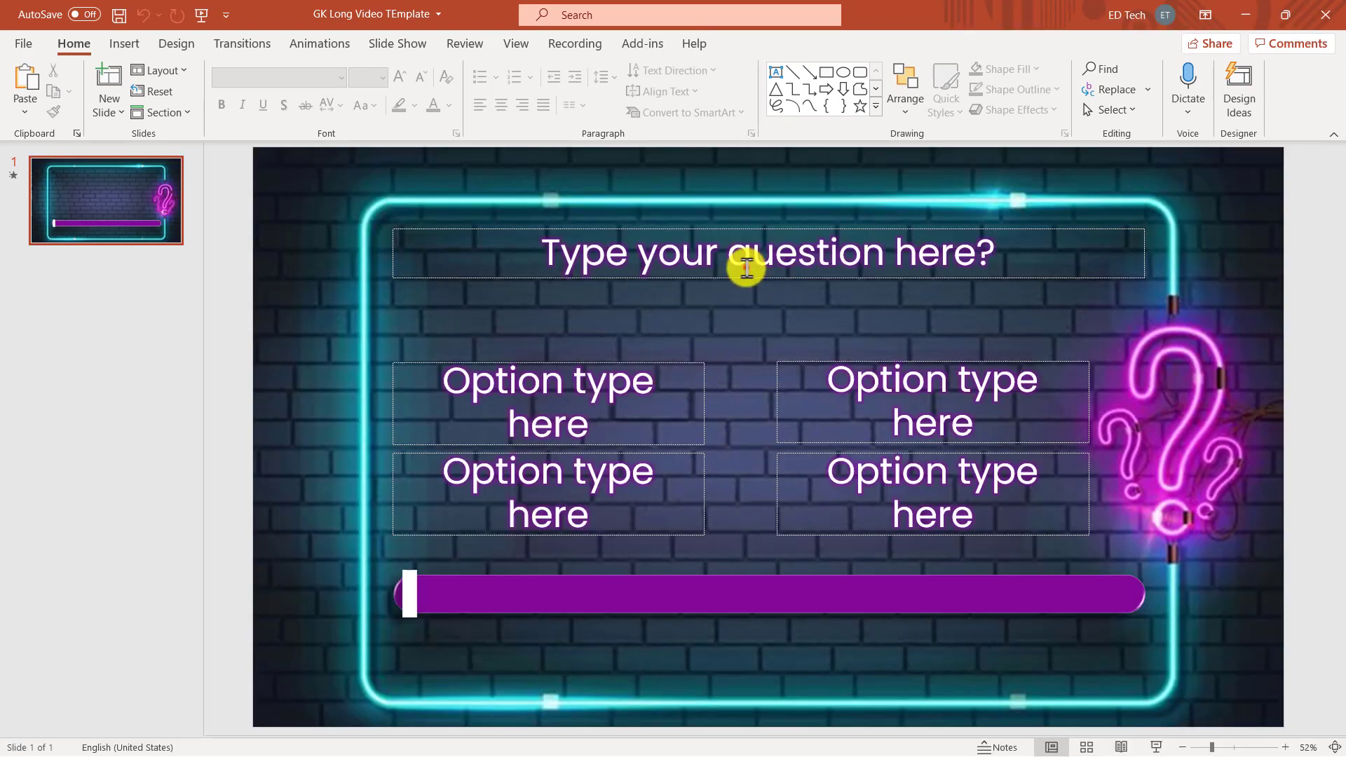
# Put question 4 (ship of the desert) in the title box, keeping the font size at 60.
pyautogui.click(746, 267)
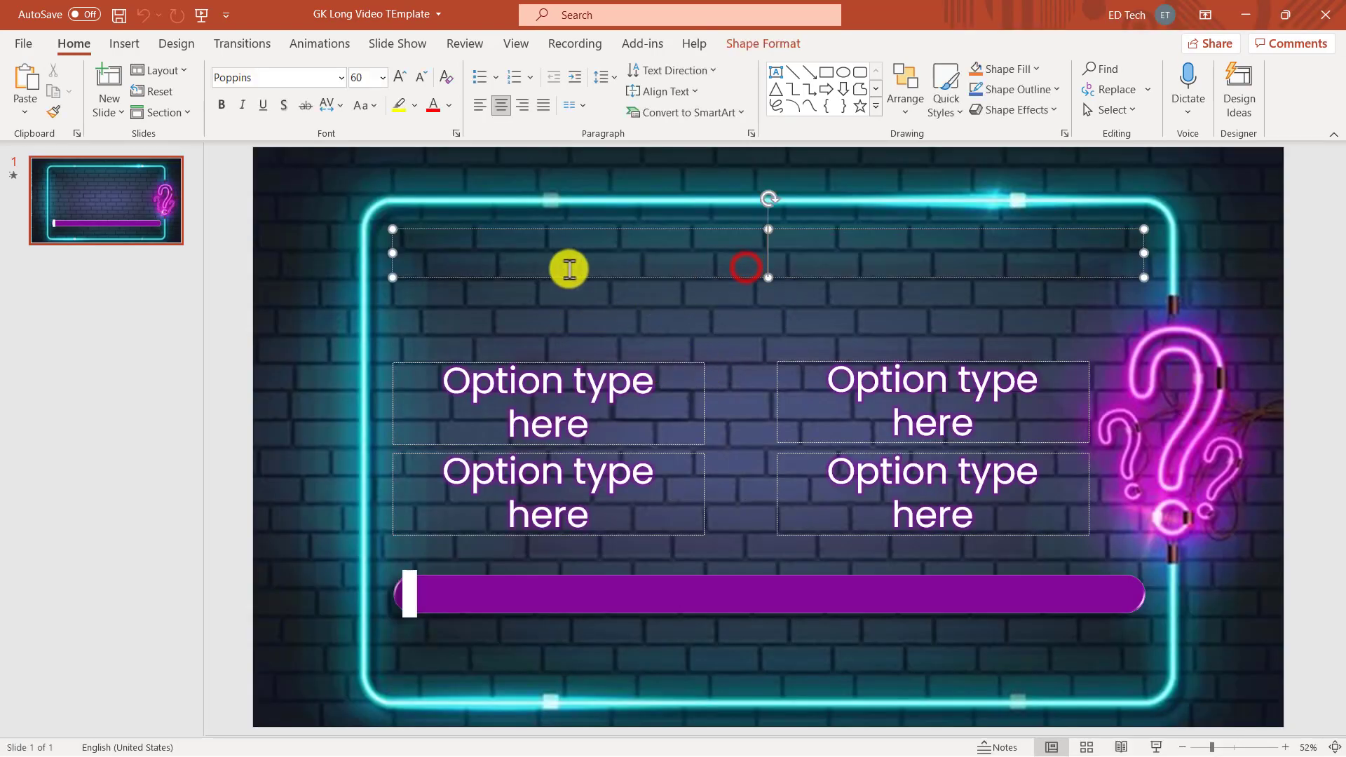
pyautogui.click(559, 420)
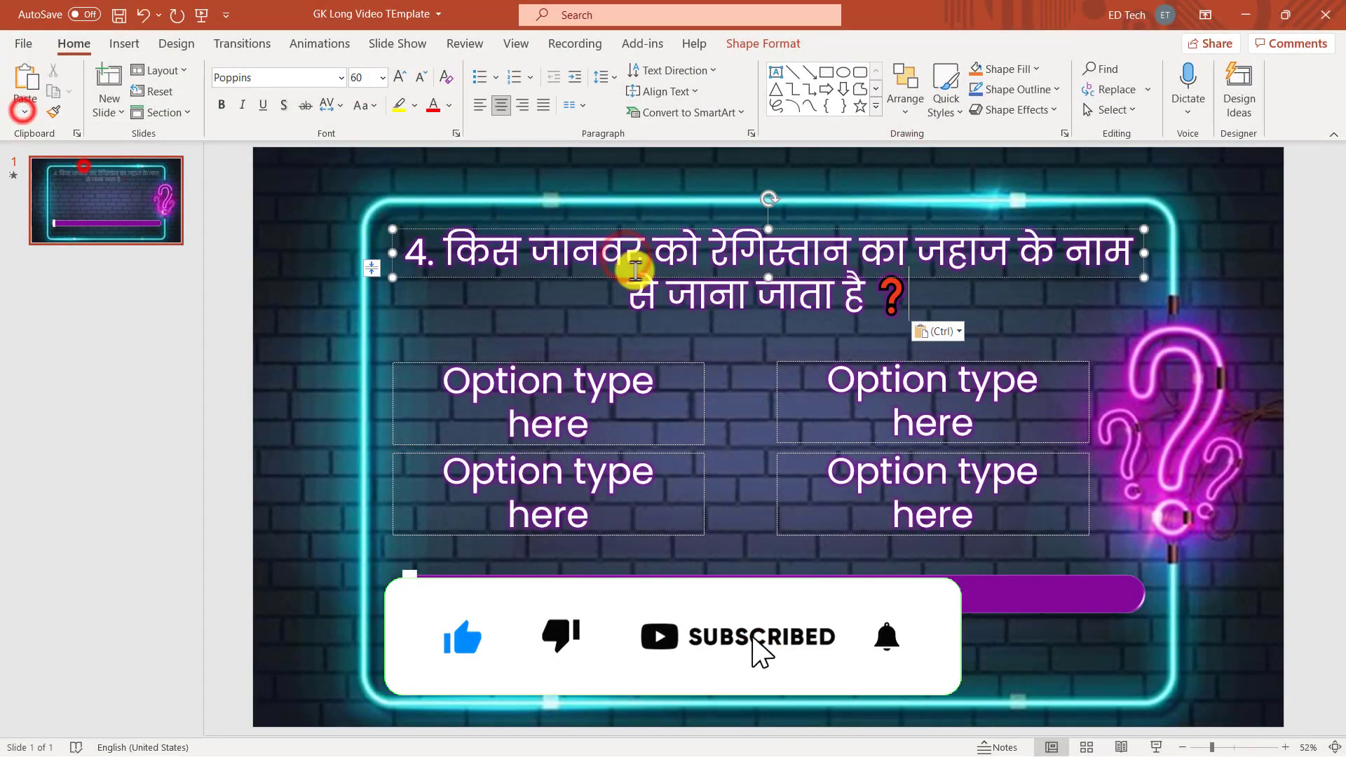
pyautogui.hotkey('ctrl', 'a')
pyautogui.click(421, 77)
pyautogui.click(421, 77)
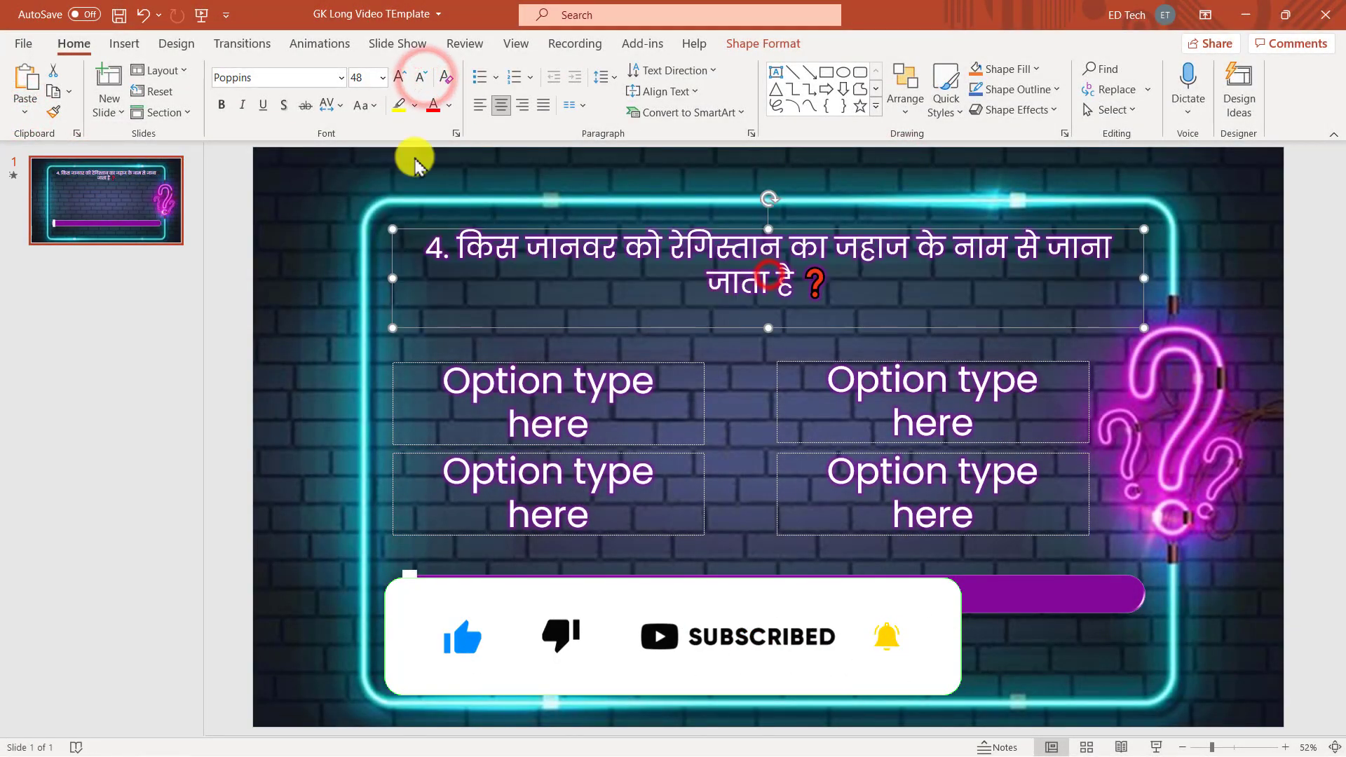
pyautogui.click(400, 78)
pyautogui.click(400, 77)
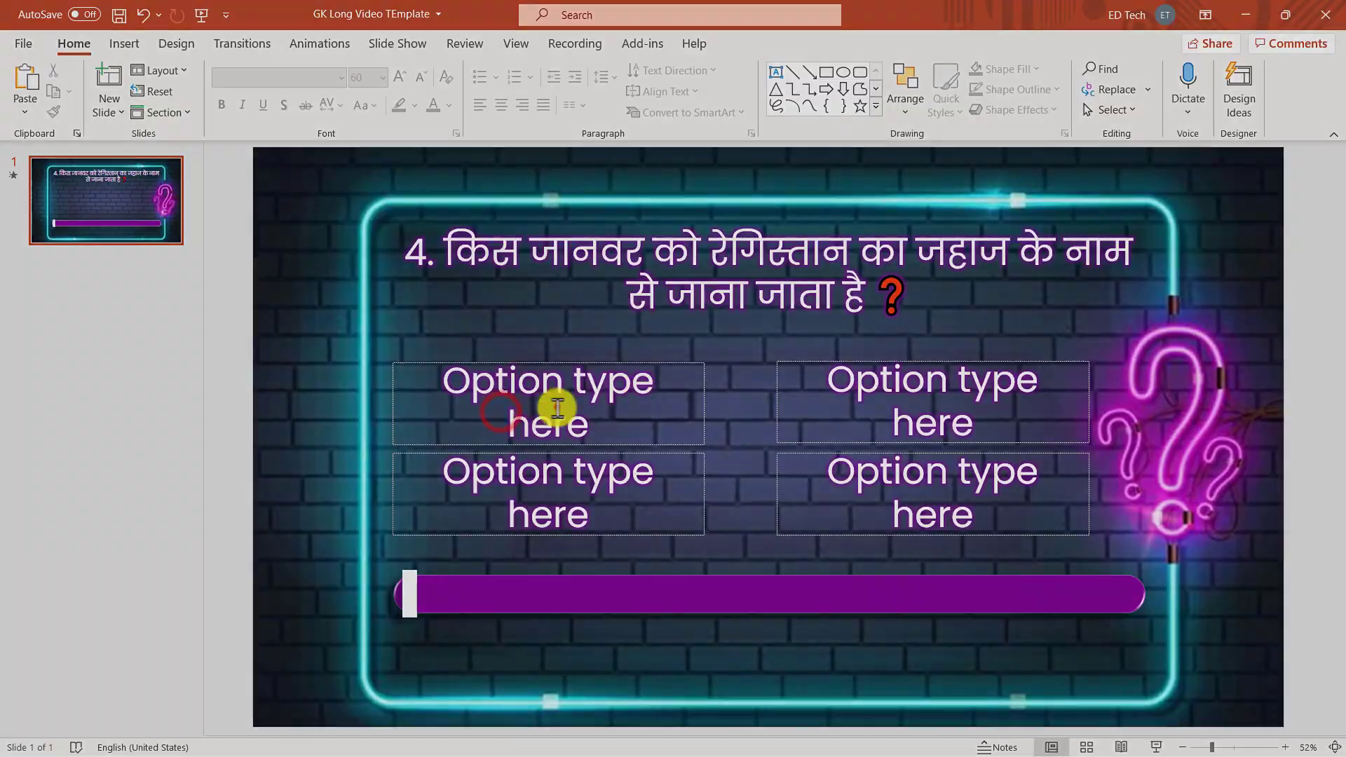
# Paste (A) सियार and (B) लोमड़ी into the top two option boxes as plain text.
pyautogui.click(60, 171)
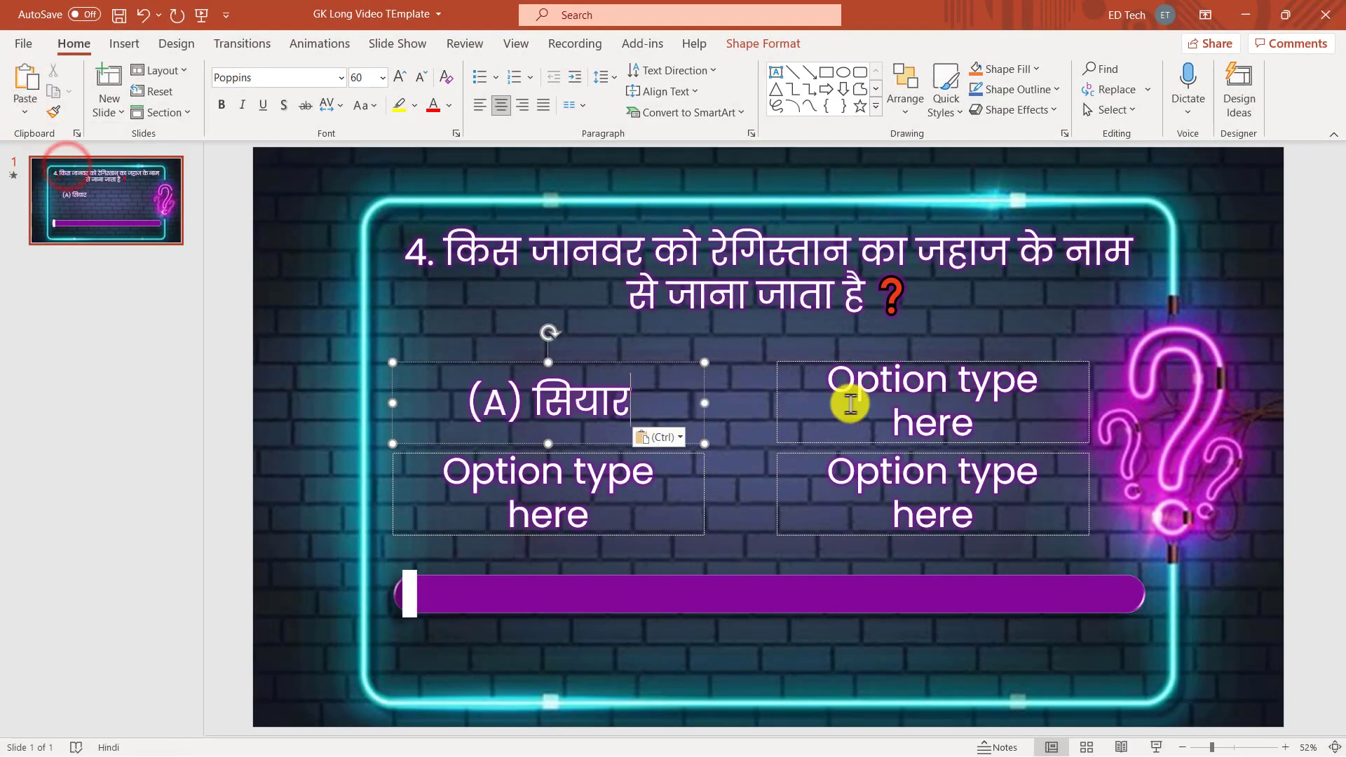
pyautogui.click(904, 387)
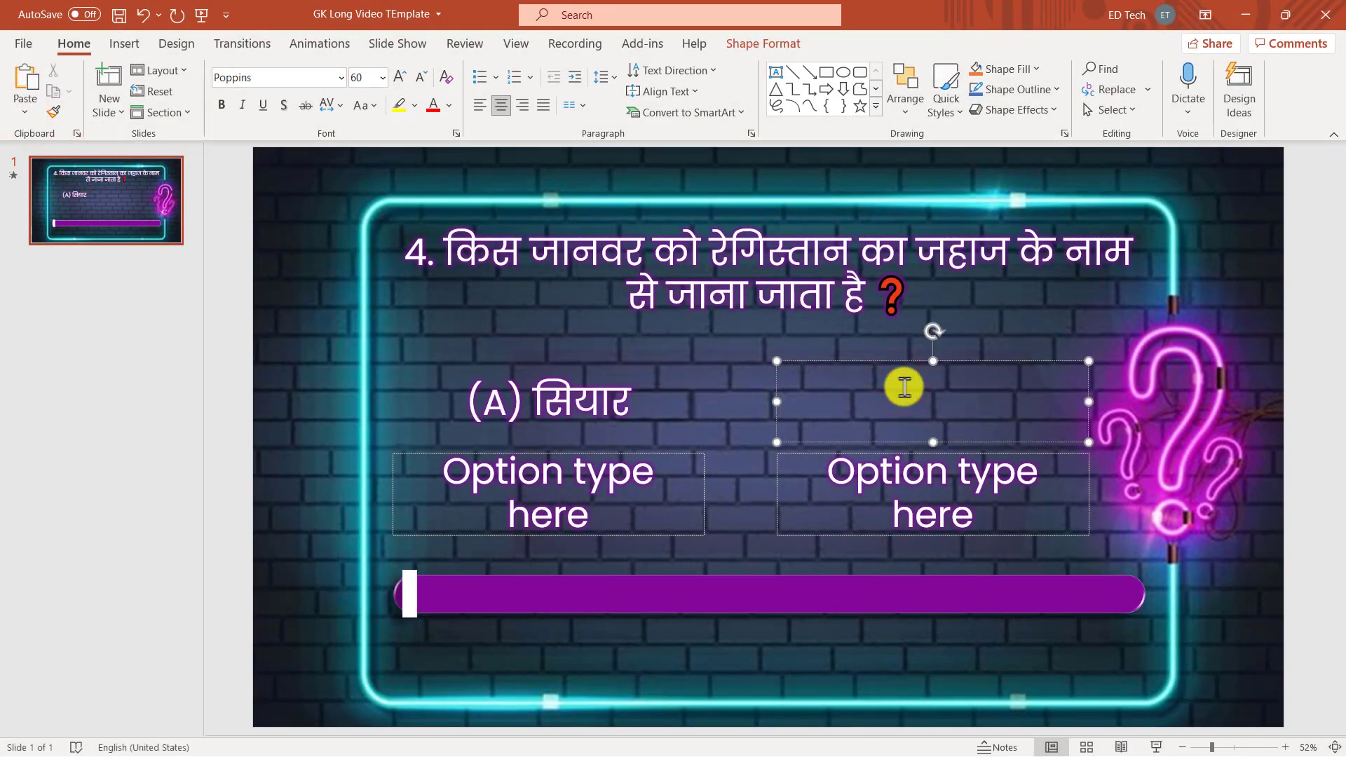
pyautogui.hotkey('alt', 'Tab')
pyautogui.moveTo(489, 429); pyautogui.dragTo(438, 429)
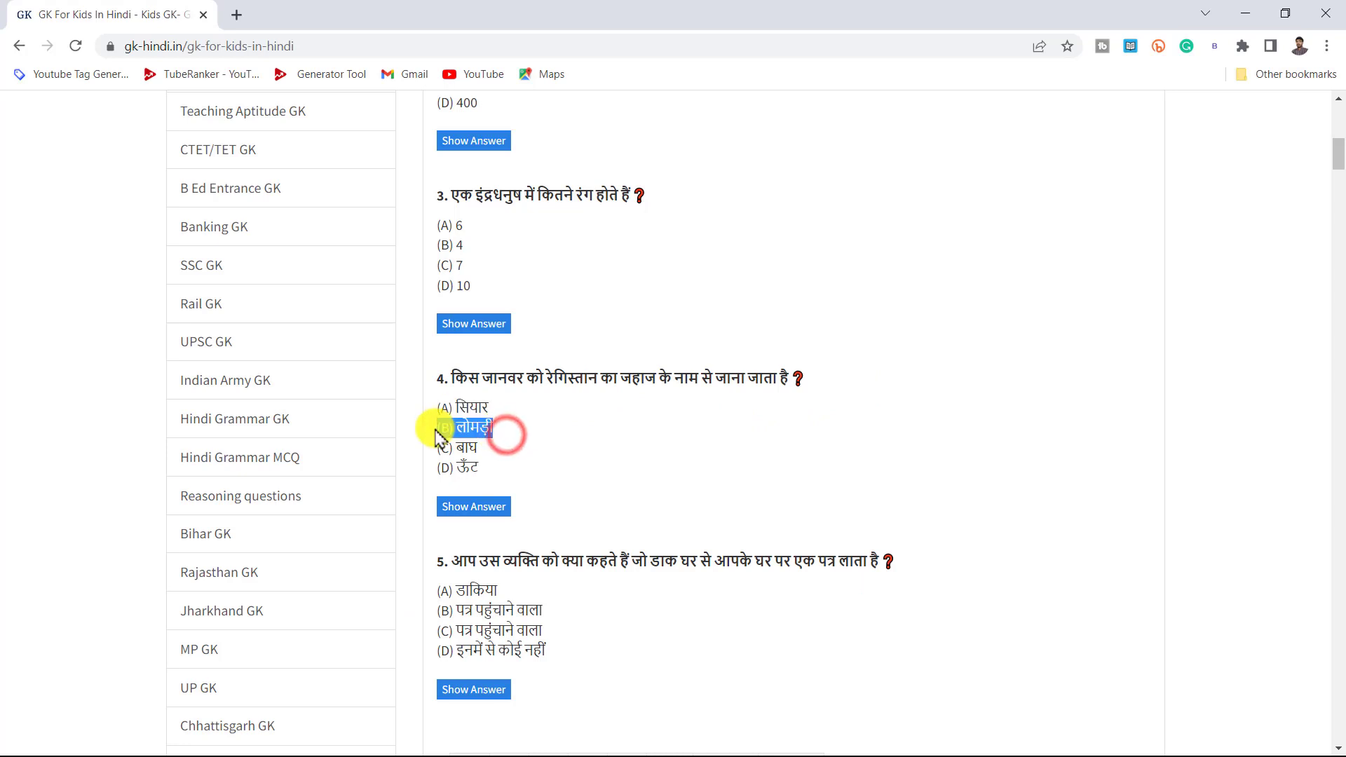
pyautogui.hotkey('alt', 'Tab')
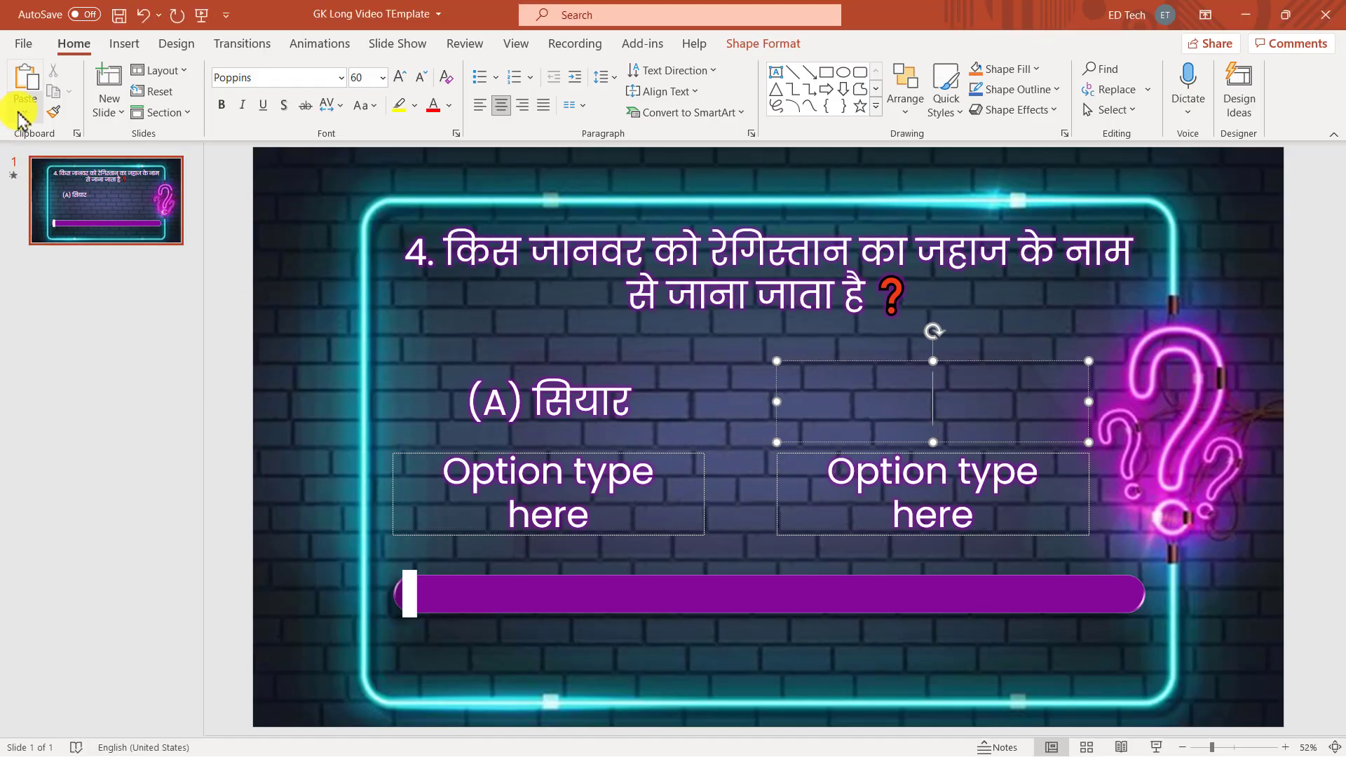
pyautogui.click(23, 116)
pyautogui.click(79, 158)
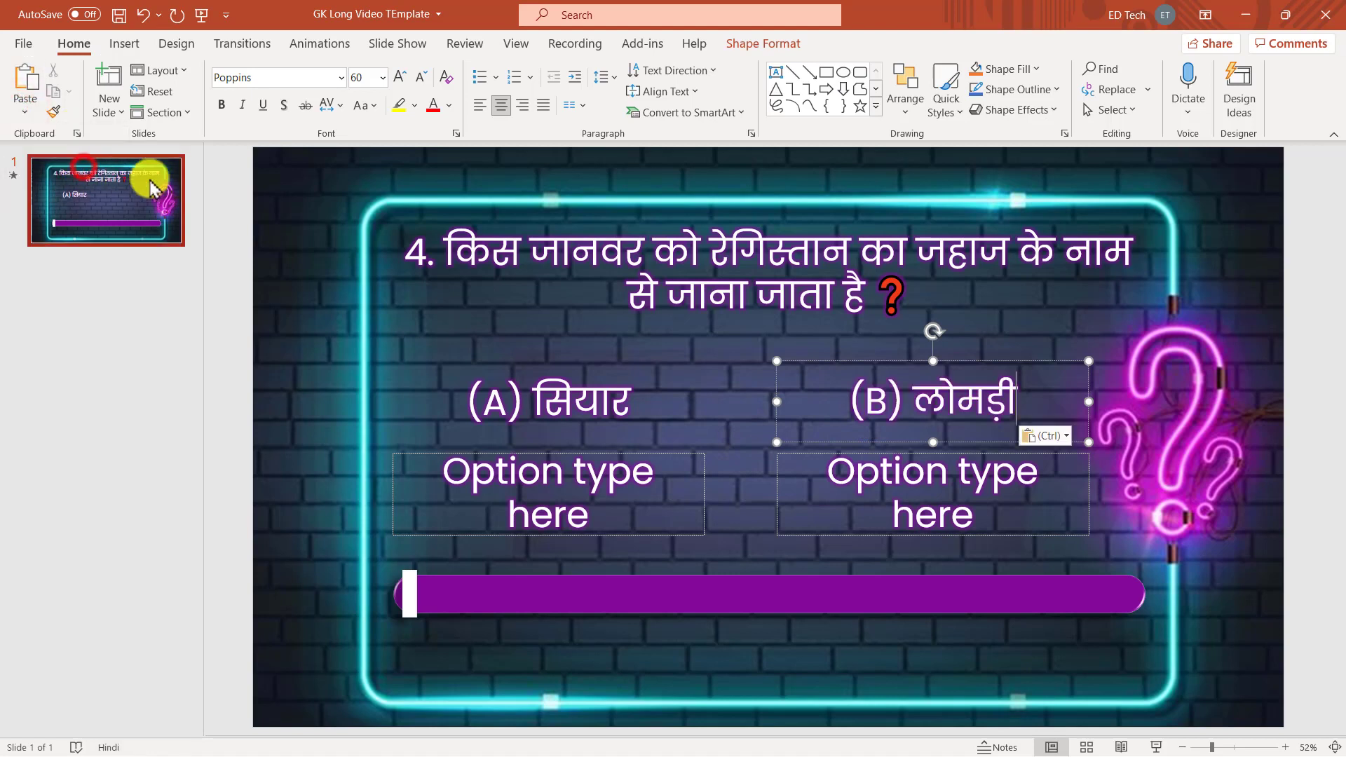
# Copy option (C) from the quiz web page for the bottom-left option box.
pyautogui.click(589, 484)
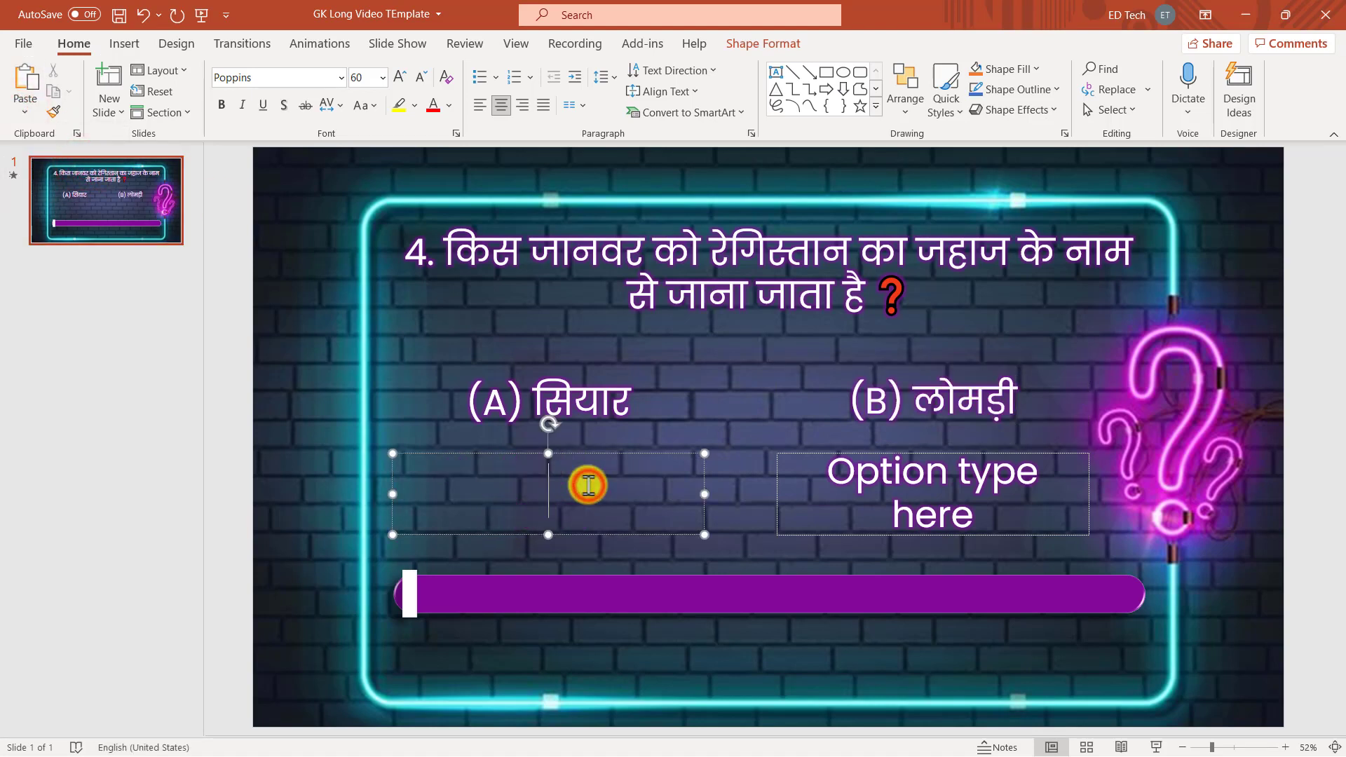
pyautogui.hotkey('alt', 'Tab')
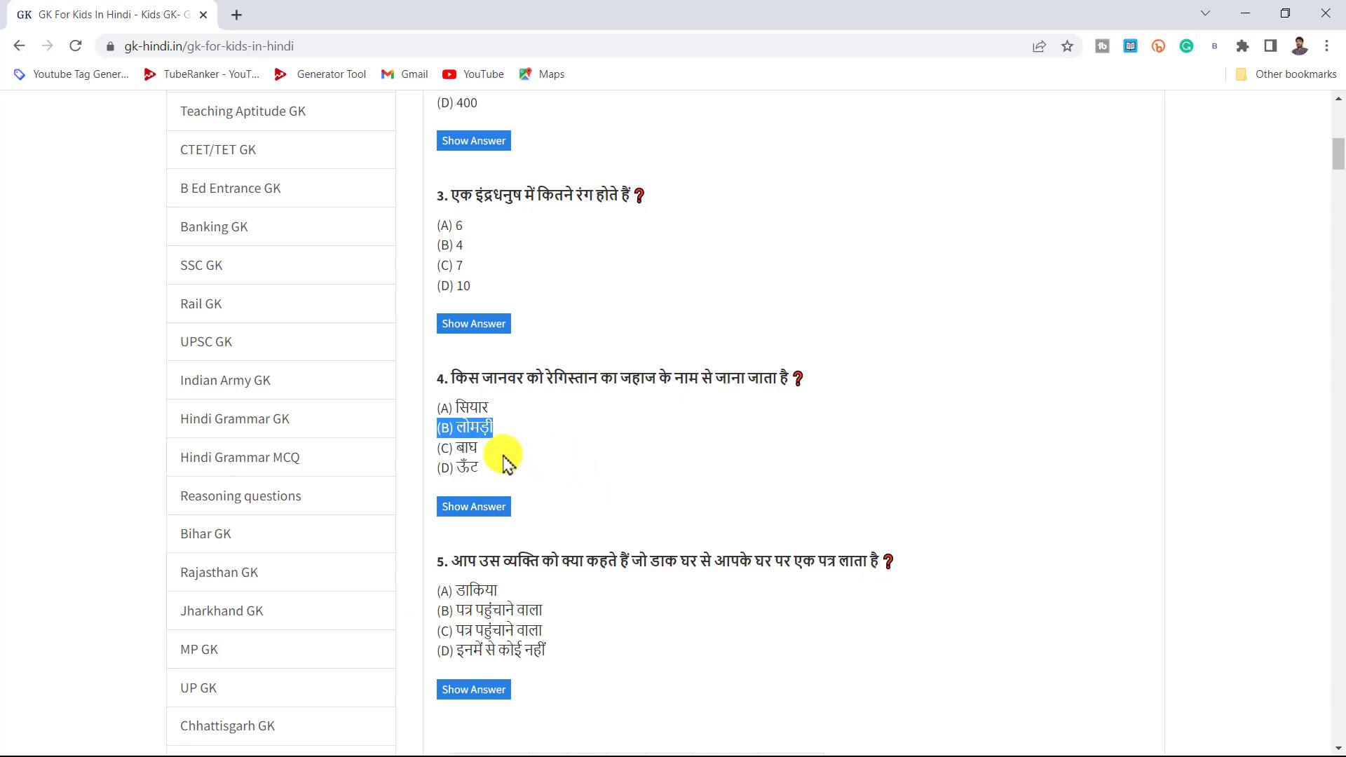
pyautogui.moveTo(487, 450); pyautogui.dragTo(441, 450)
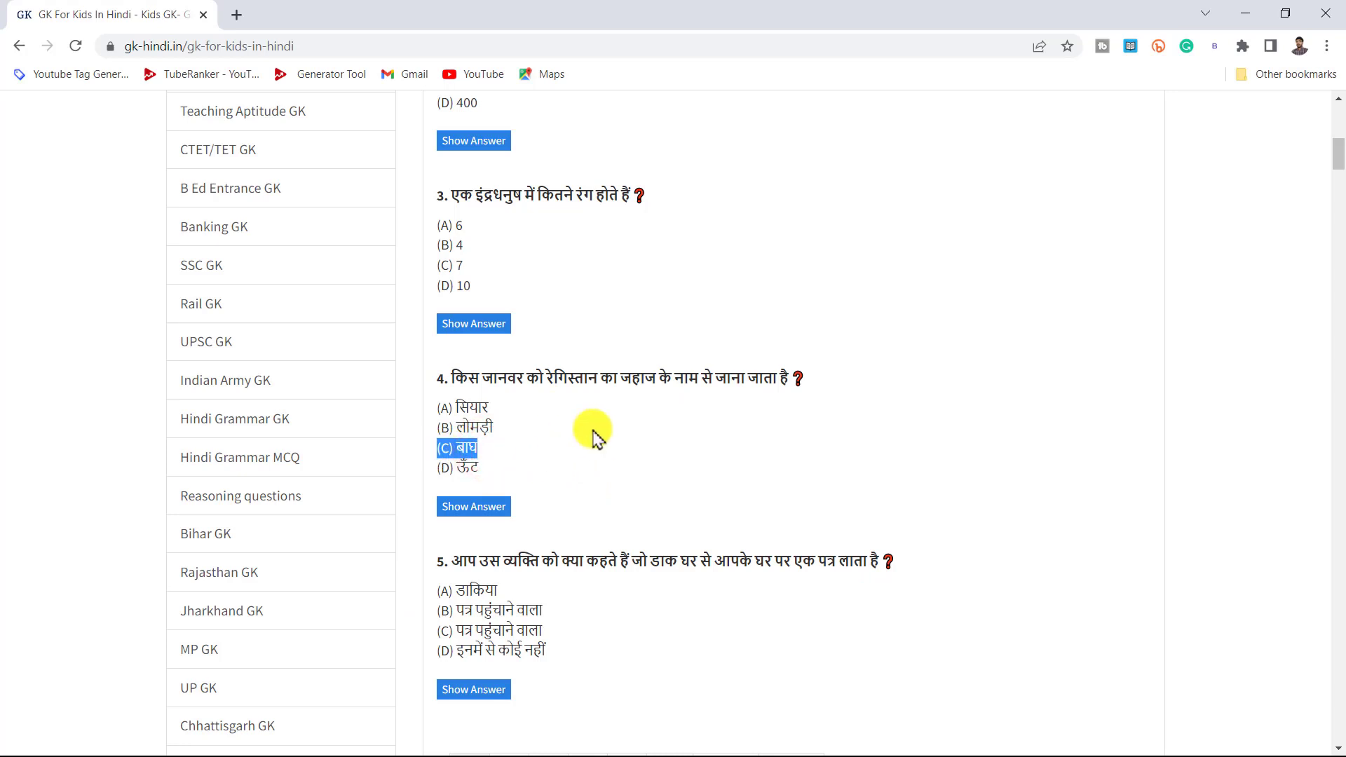
pyautogui.hotkey('alt', 'Tab')
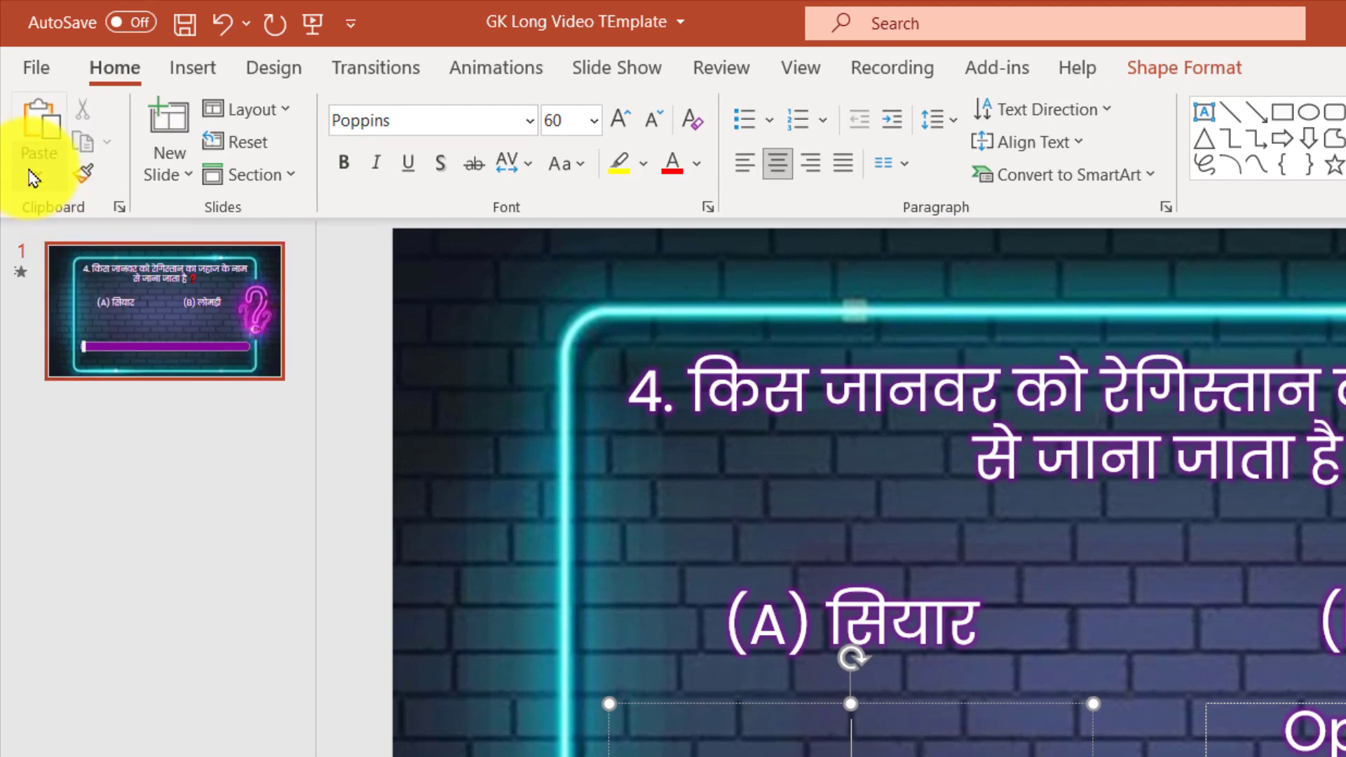
# Paste (C) बाघ and (D) ऊँट into the bottom-left and bottom-right boxes using Keep Text Only.
pyautogui.click(39, 172)
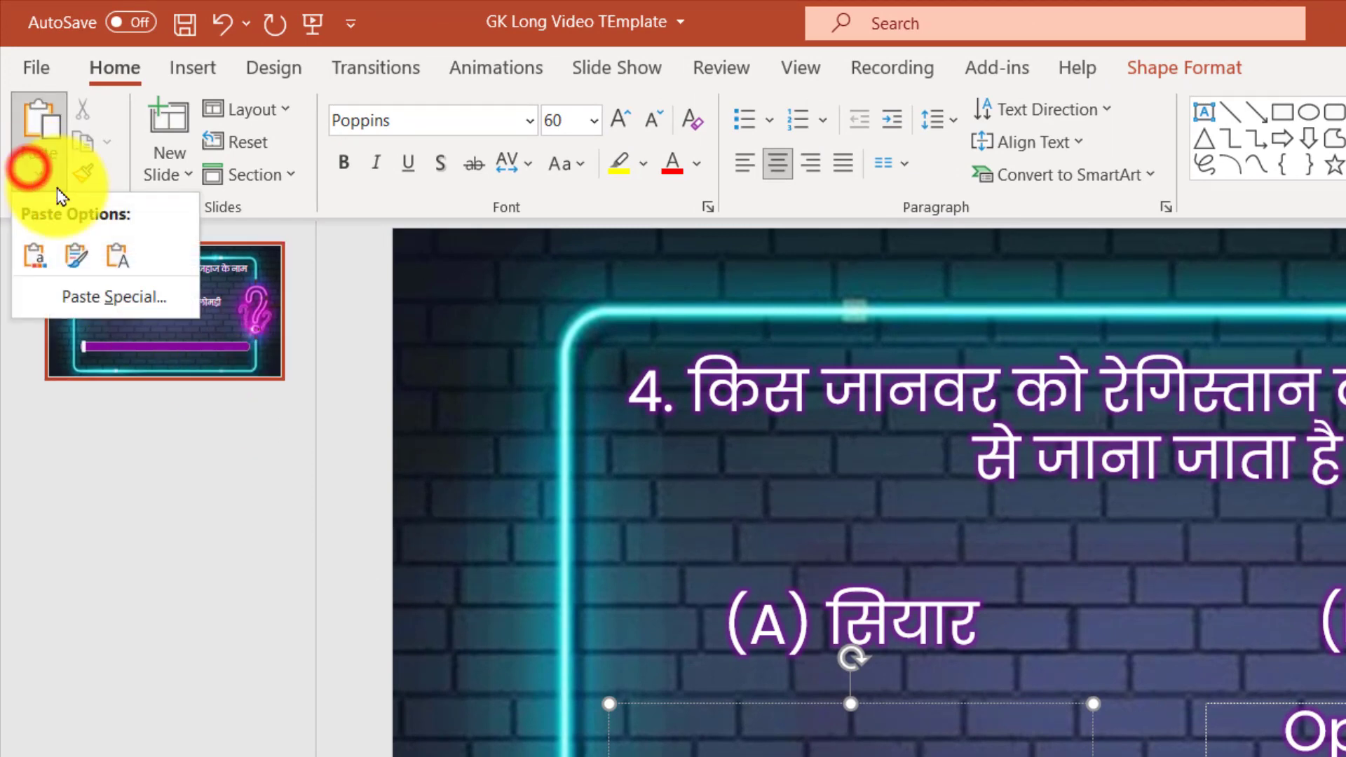
pyautogui.click(129, 270)
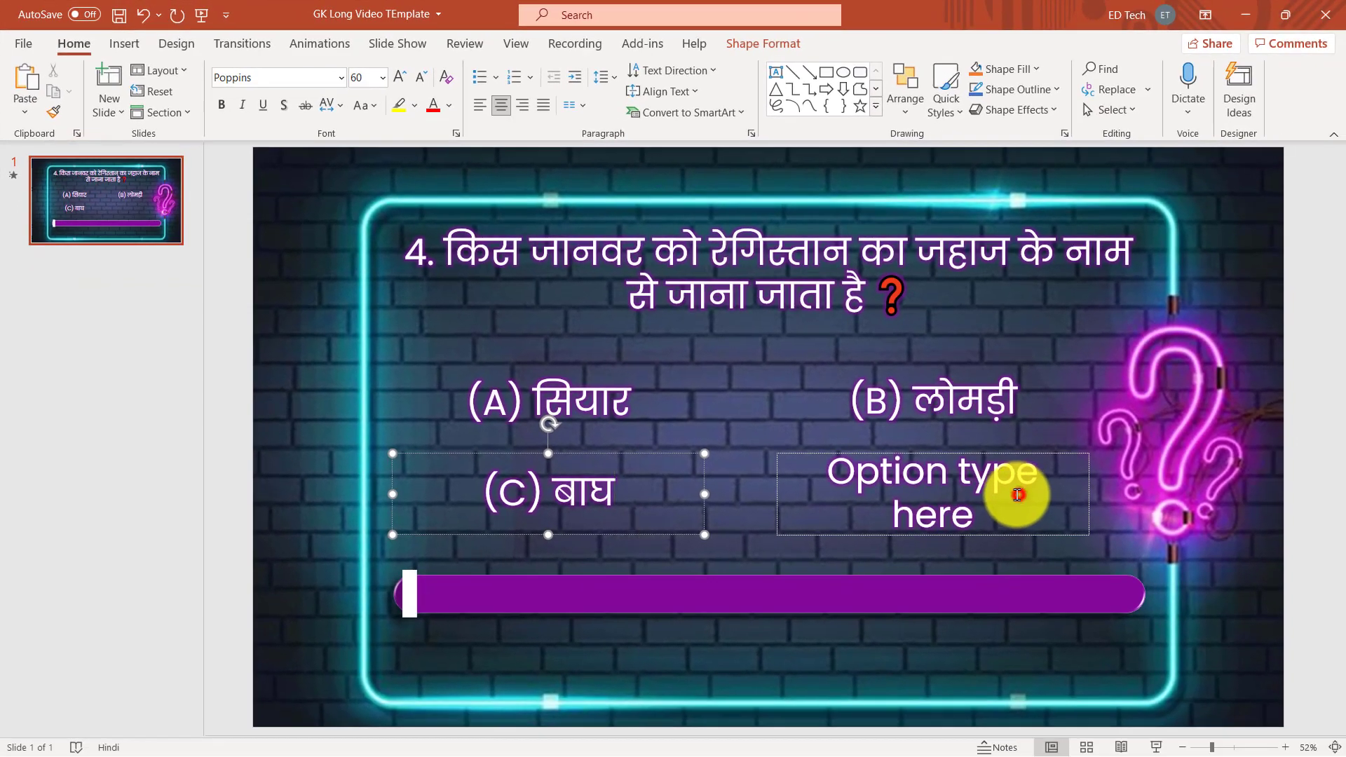
pyautogui.click(1018, 495)
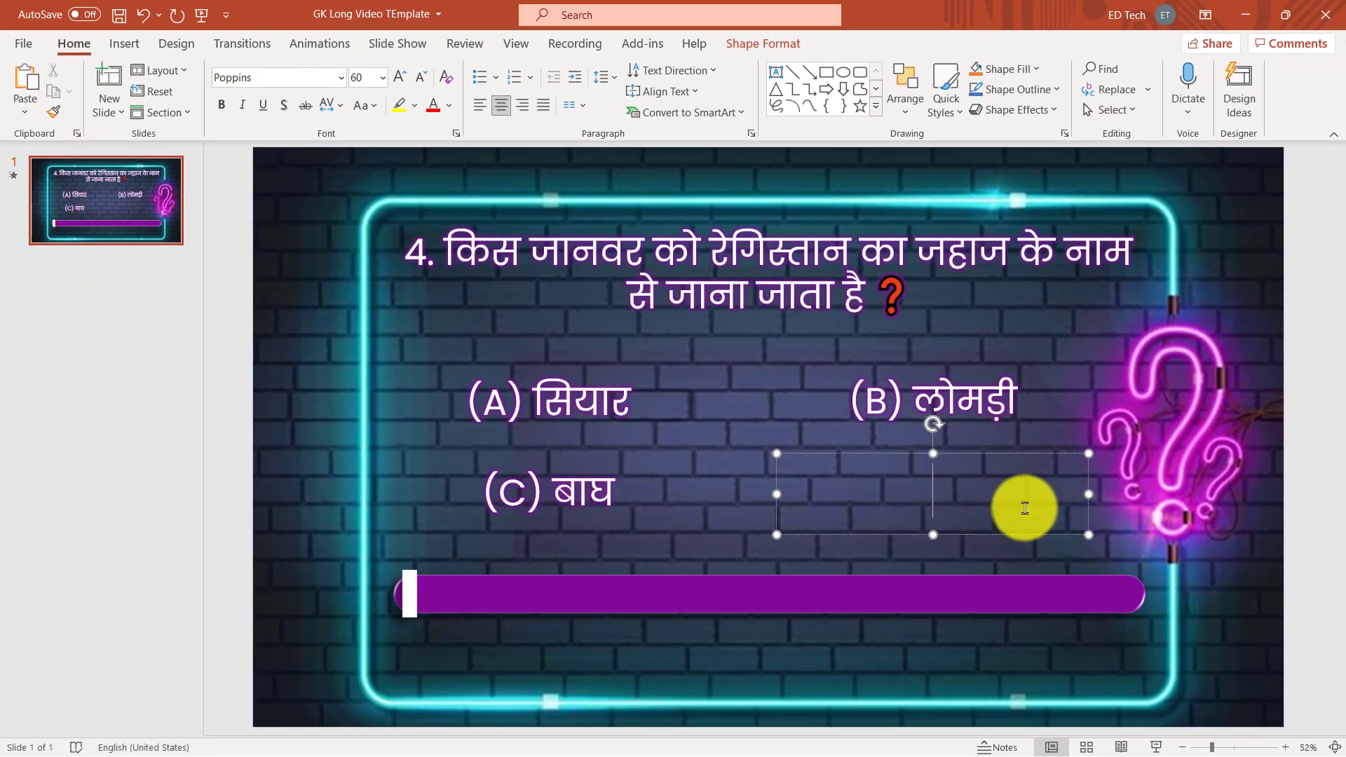
pyautogui.hotkey('alt', 'Tab')
pyautogui.hotkey('alt', 'Tab')
pyautogui.click(28, 109)
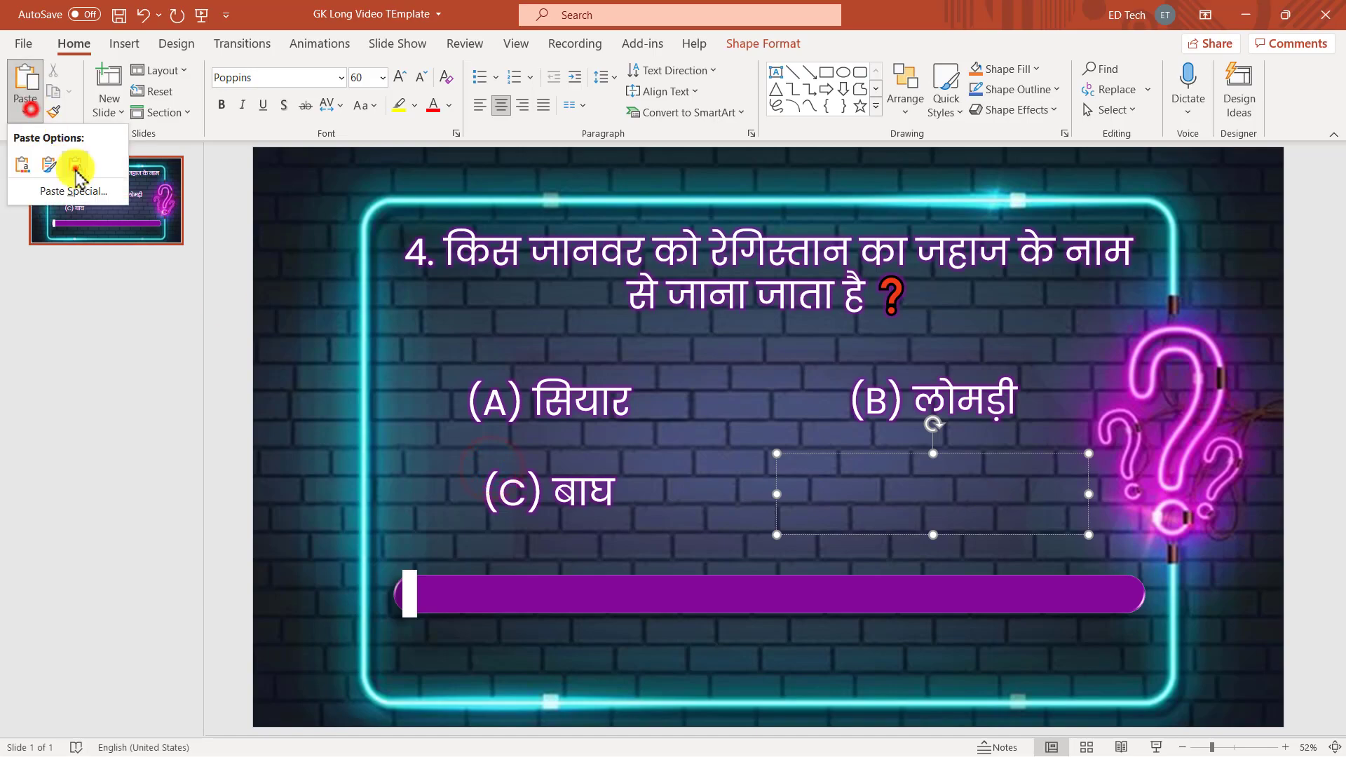
pyautogui.click(76, 172)
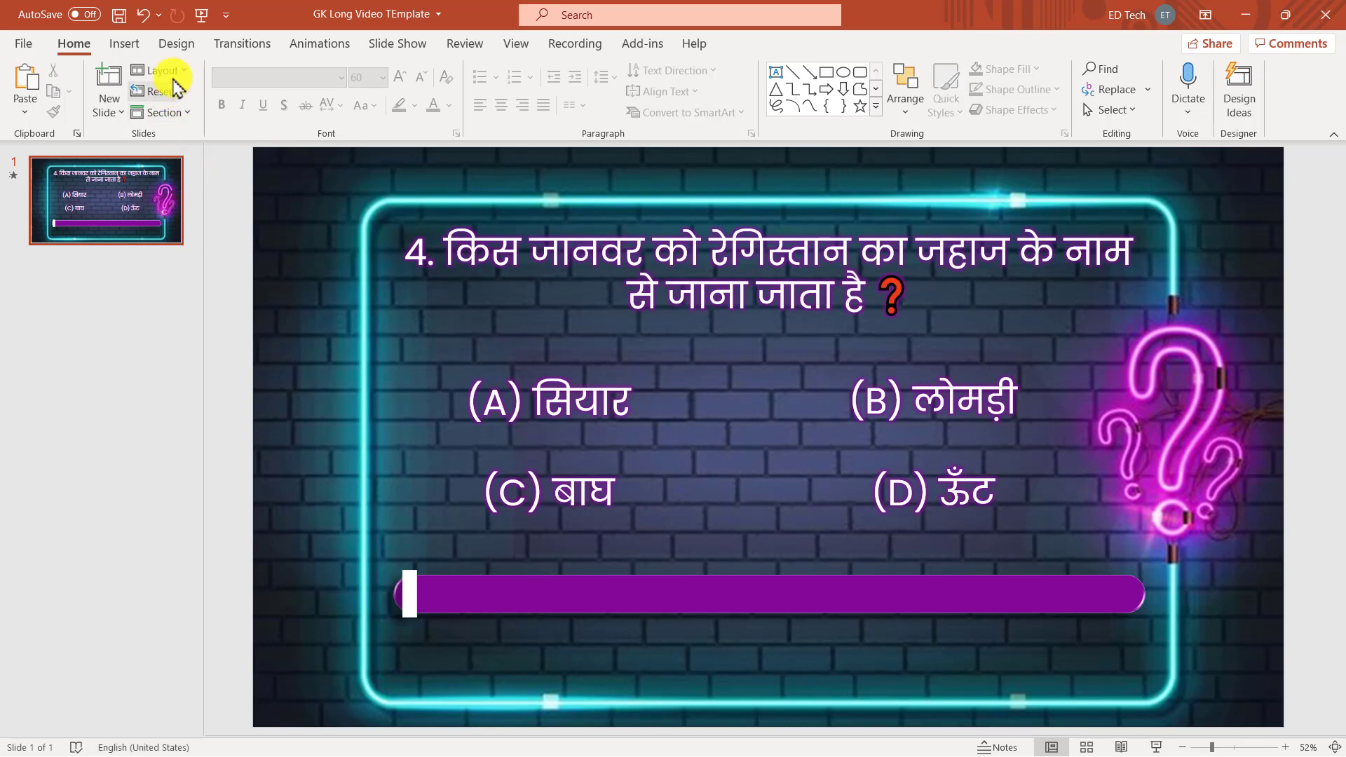
pyautogui.click(173, 79)
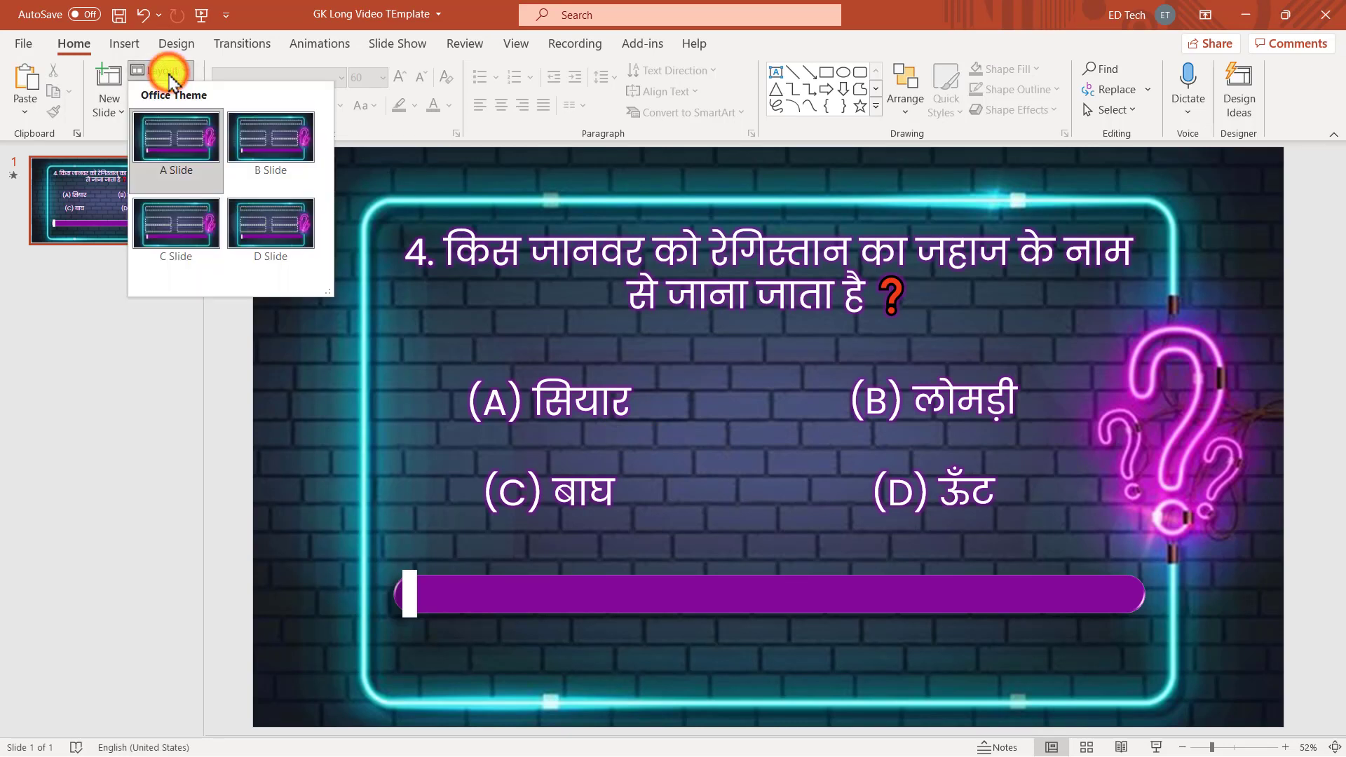
# Apply the D Slide layout and preview the slide as a show until ऊँट is revealed.
pyautogui.click(284, 238)
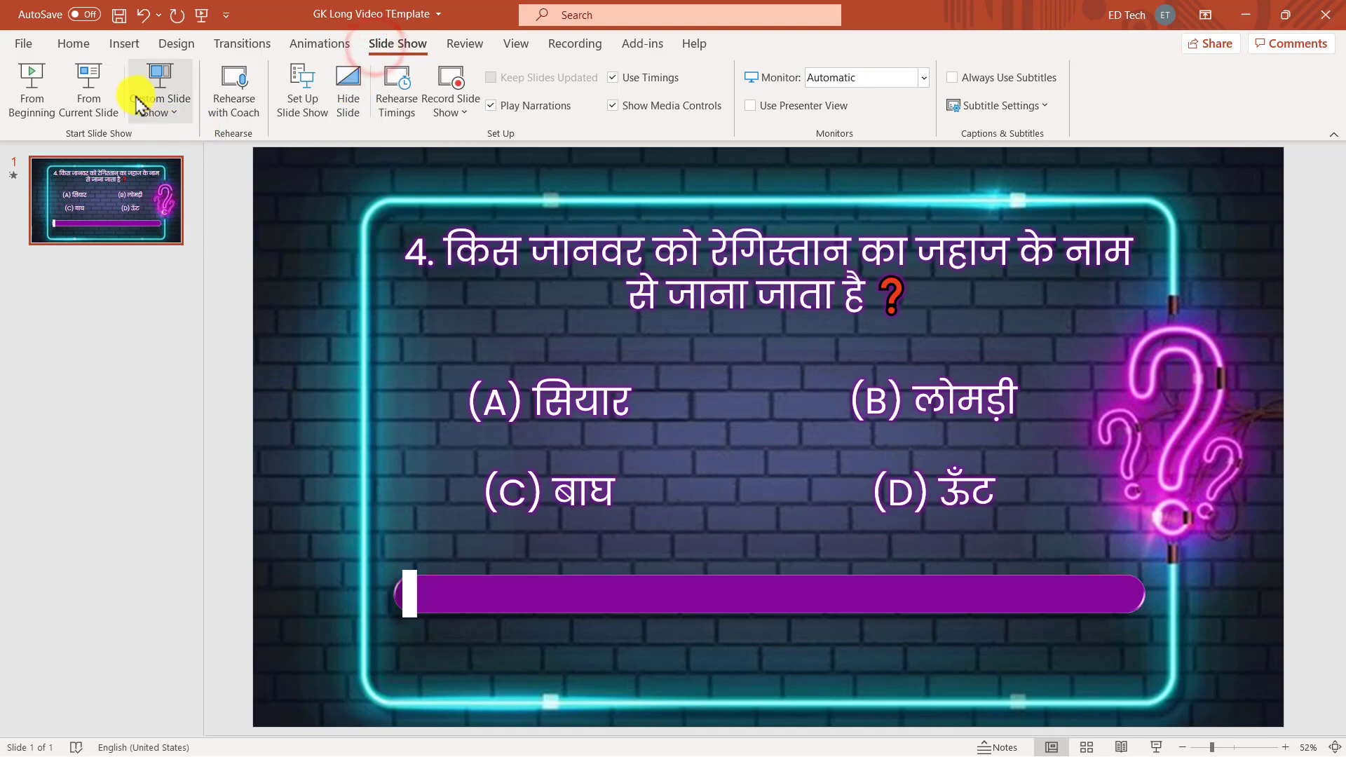
pyautogui.click(90, 88)
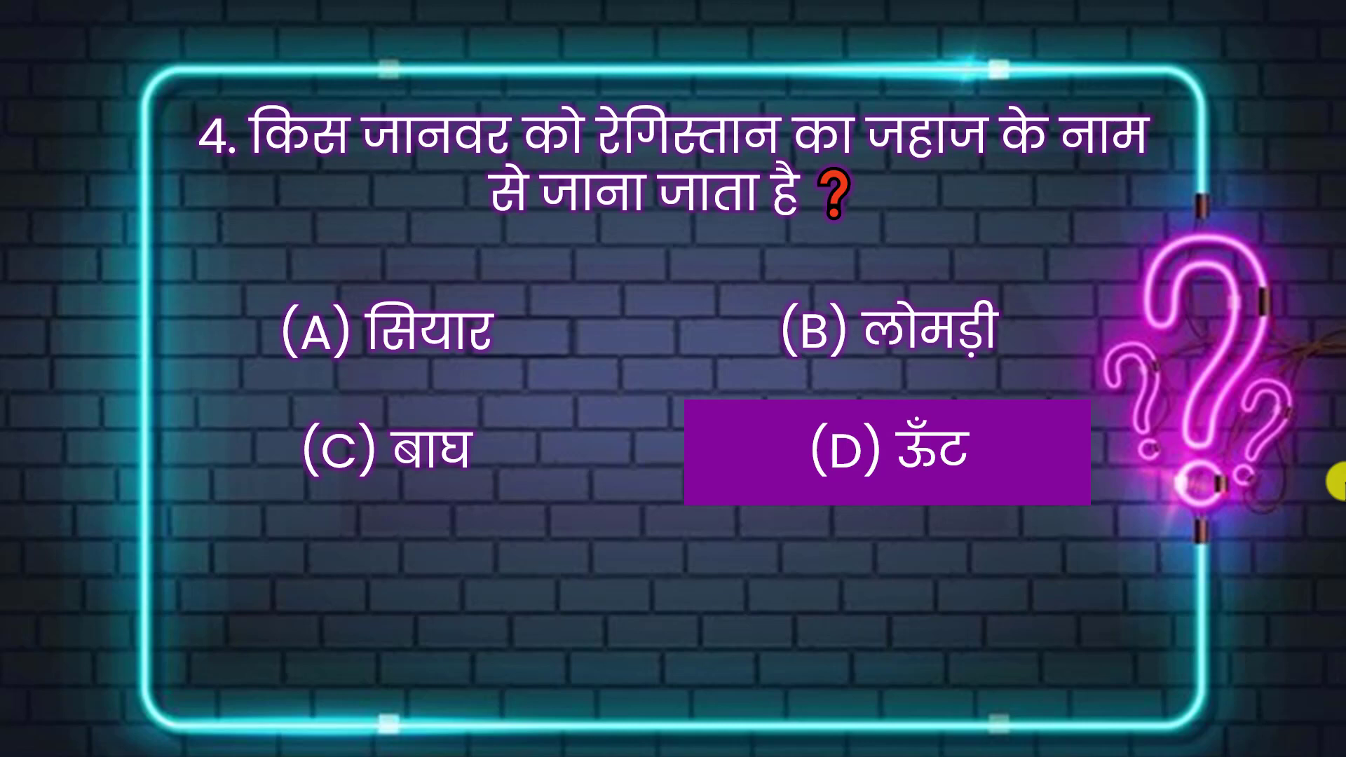
pyautogui.press('Escape')
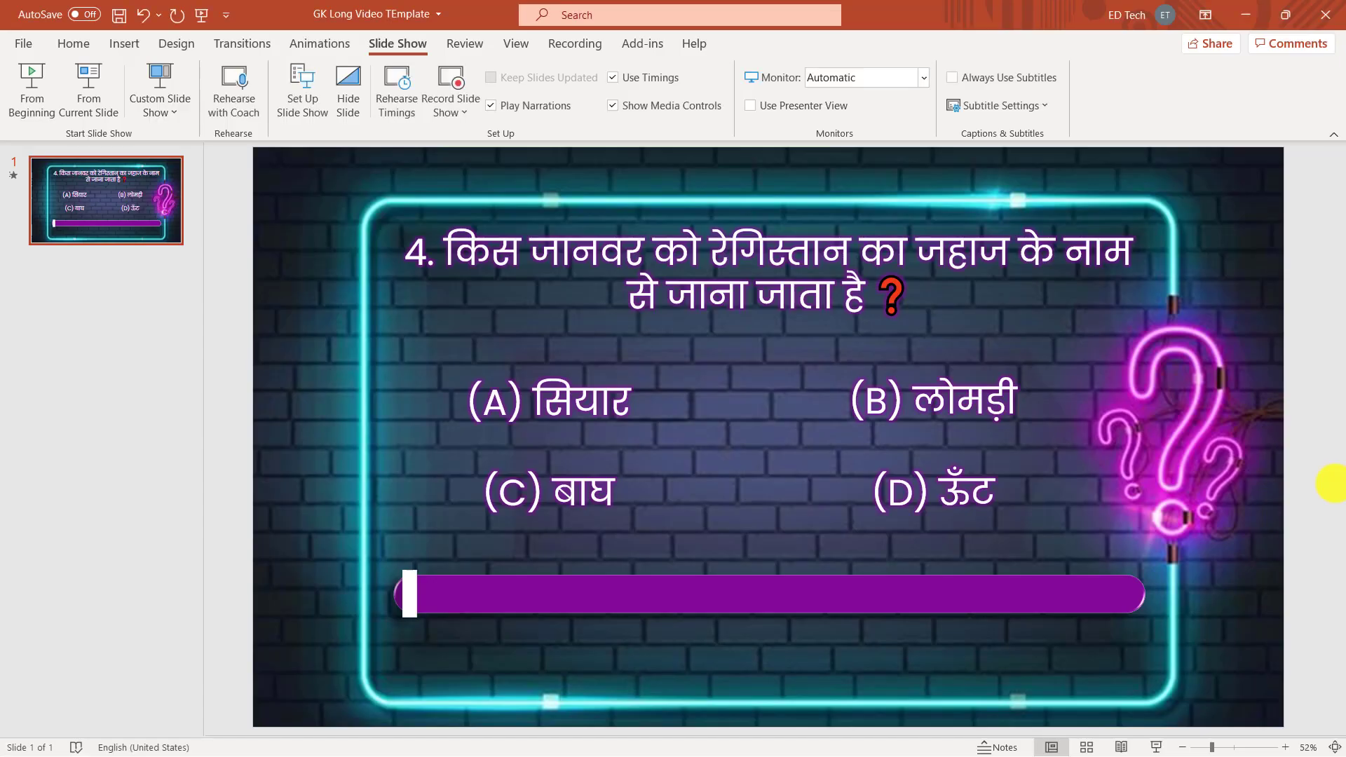
# From the New Slide menu after the quiz slide, bring up the Reuse Slides pane.
pyautogui.click(130, 319)
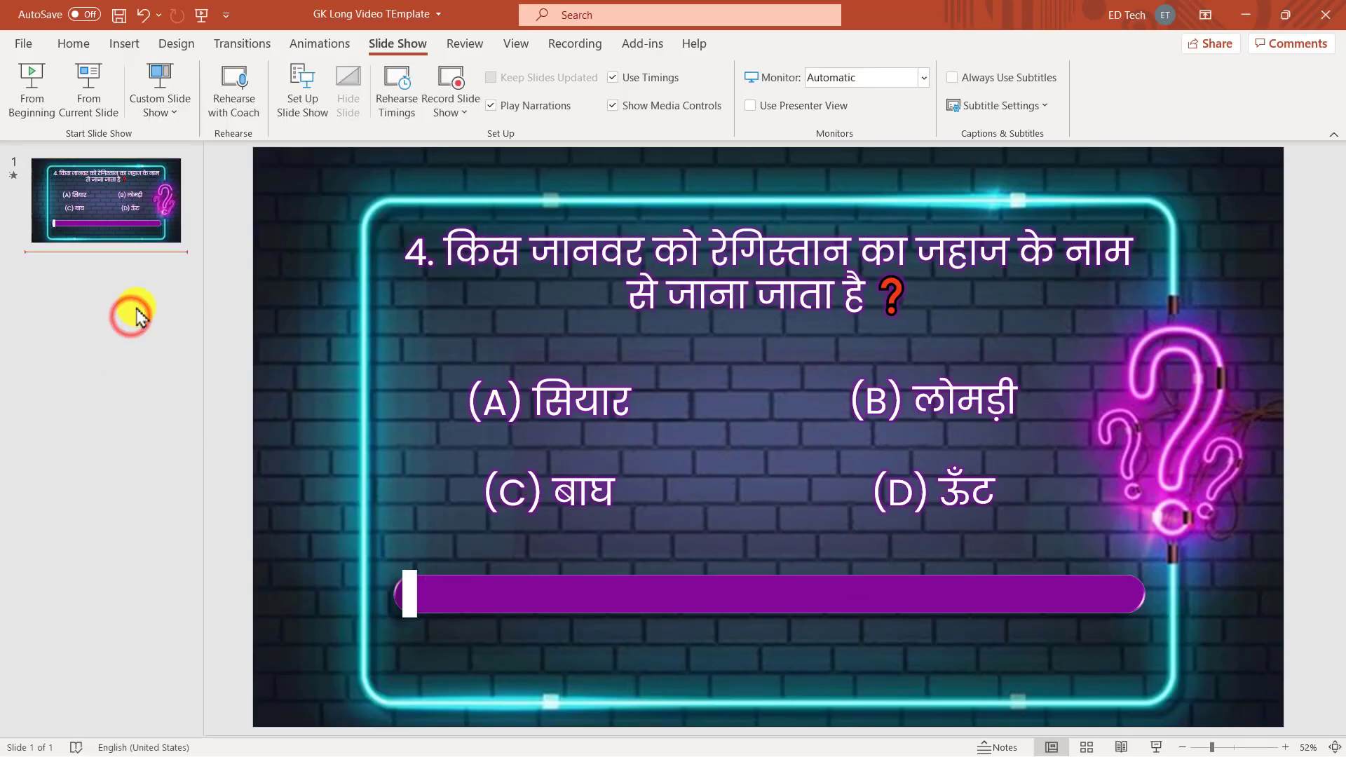
pyautogui.click(75, 43)
pyautogui.click(116, 112)
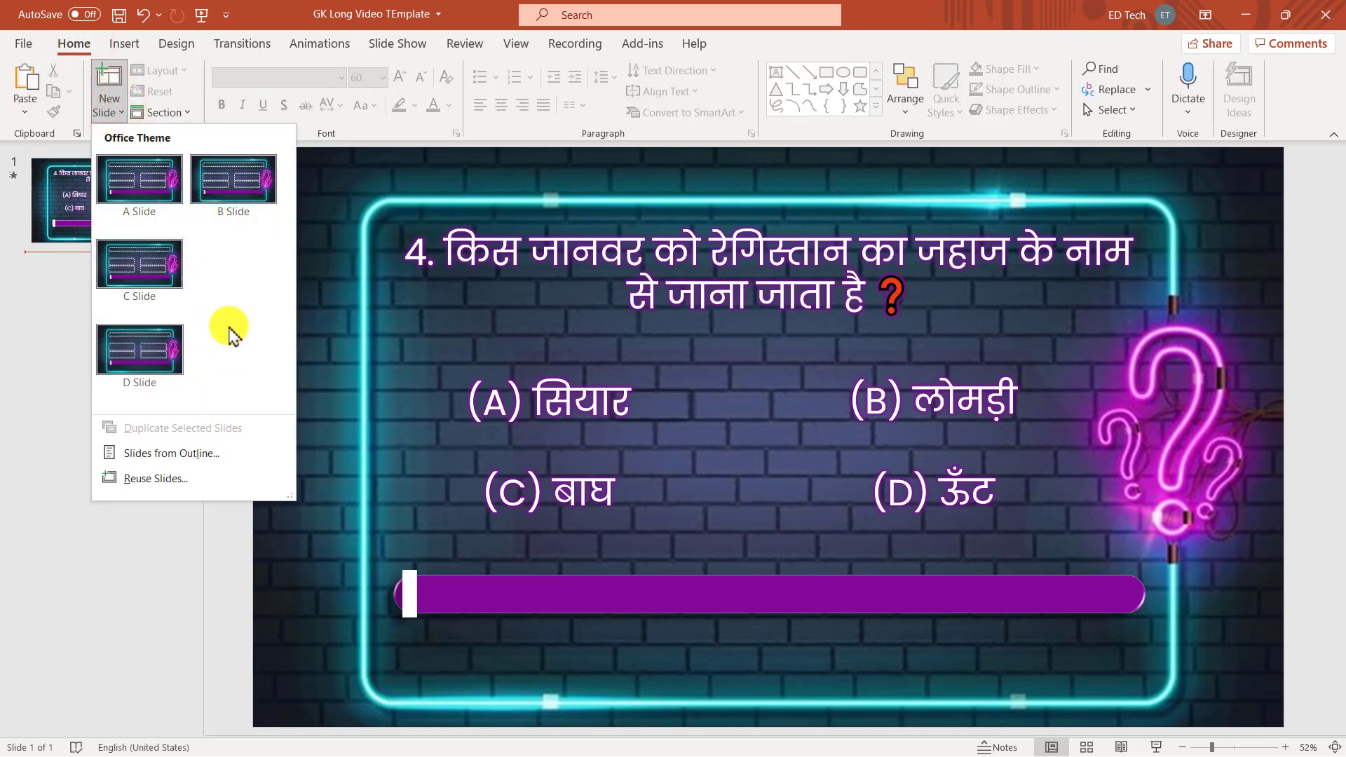
pyautogui.click(276, 563)
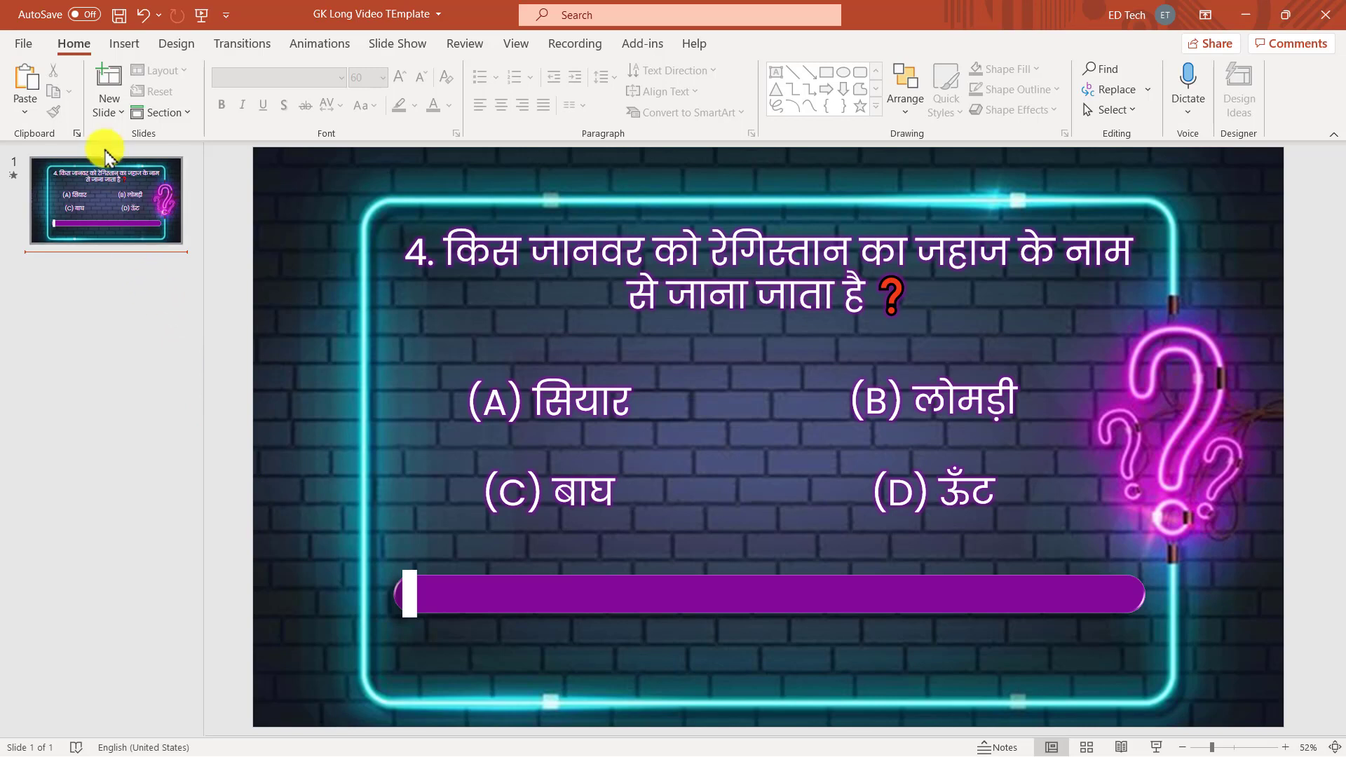
pyautogui.click(112, 116)
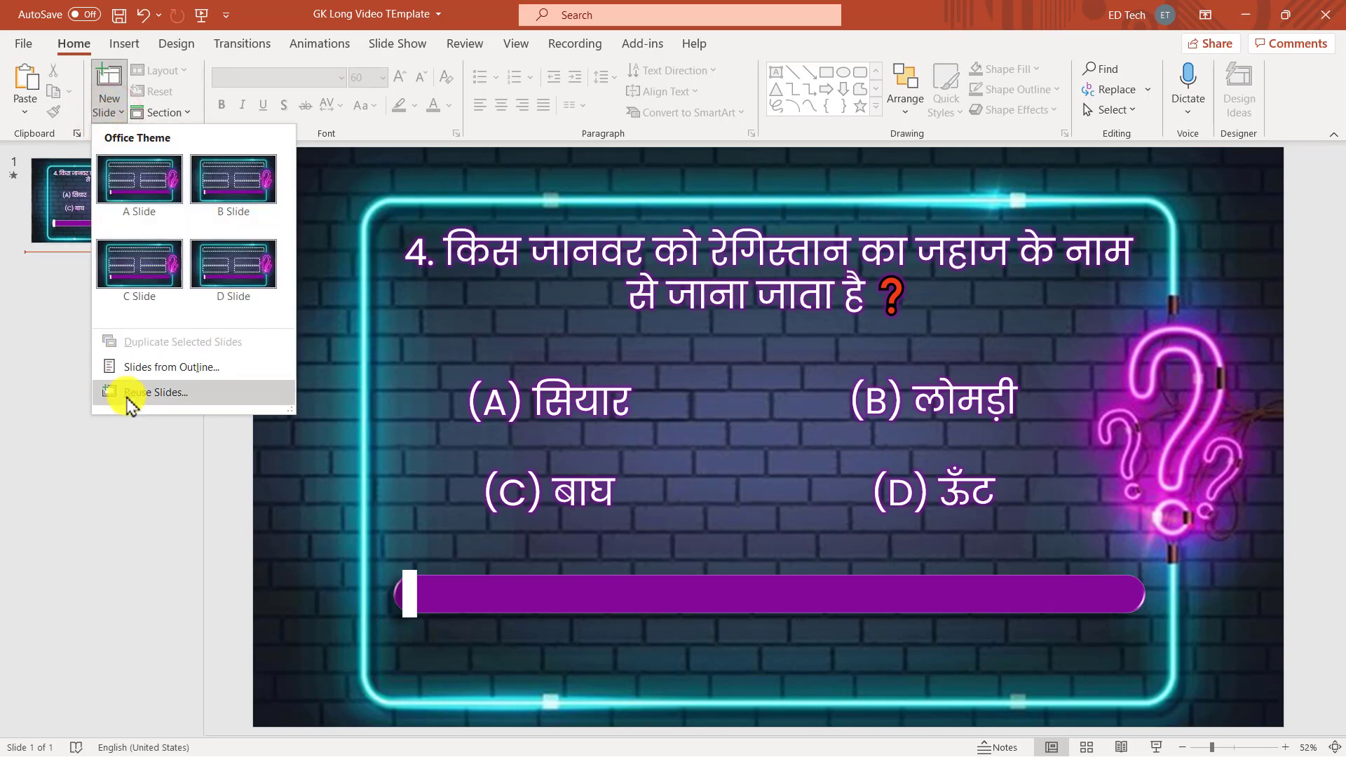
pyautogui.click(147, 393)
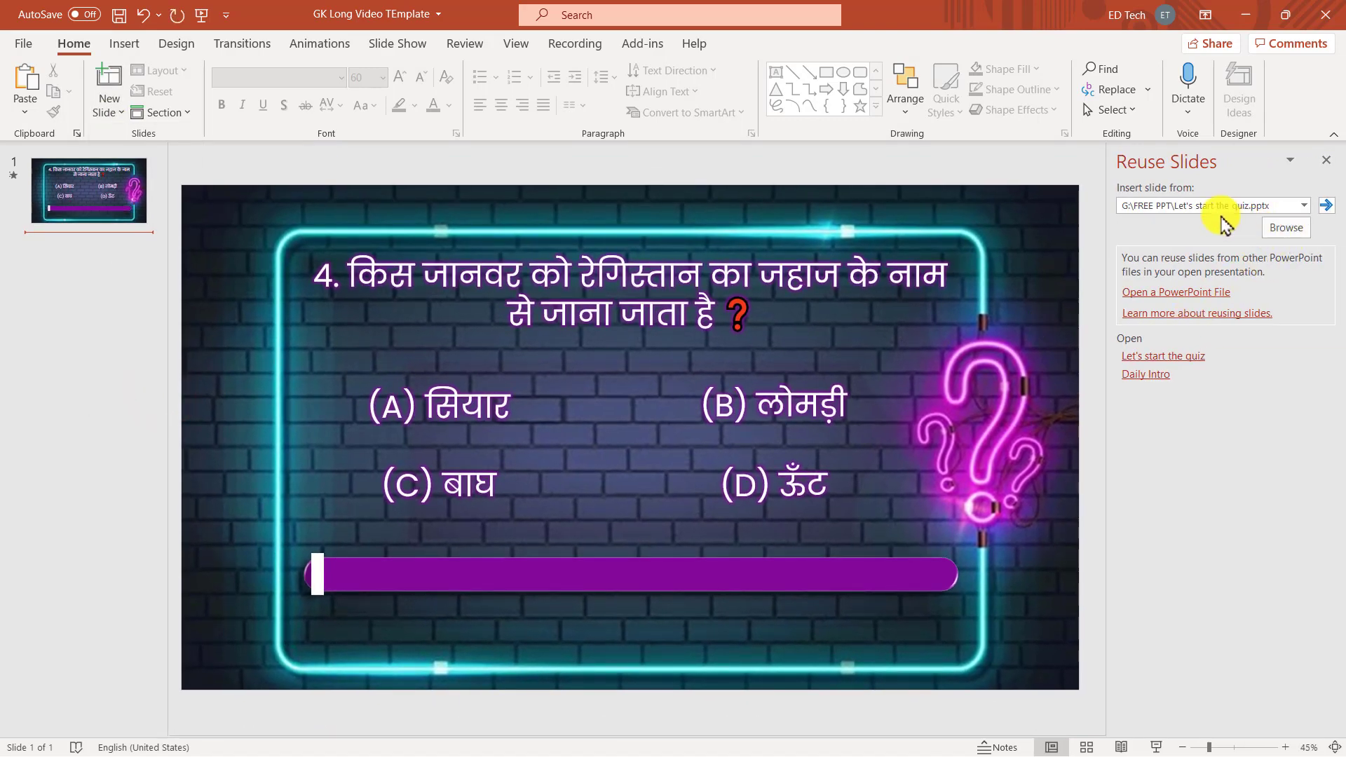
# Browse to Desktop > FREE PPT and load Let's start the quiz into Reuse Slides.
pyautogui.click(1290, 228)
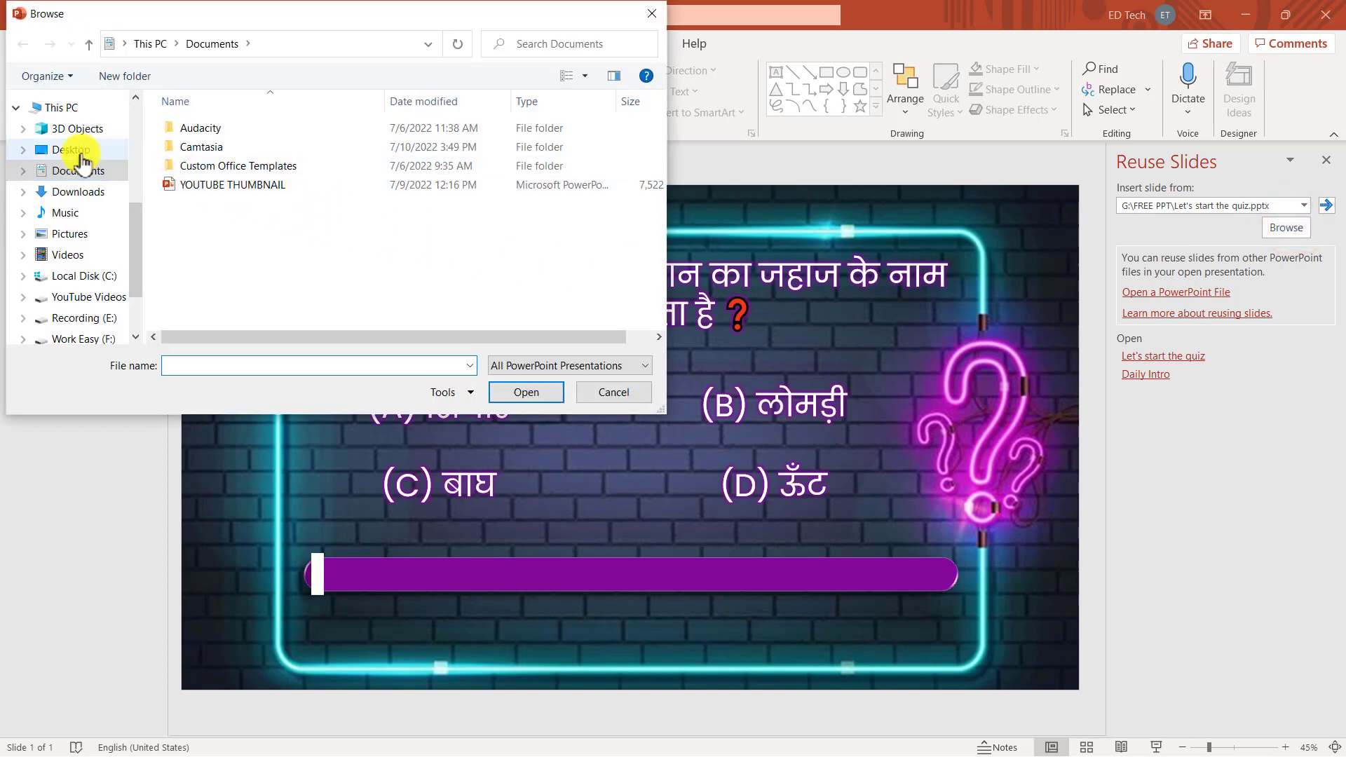
pyautogui.click(75, 149)
pyautogui.click(202, 163)
pyautogui.doubleClick(202, 163)
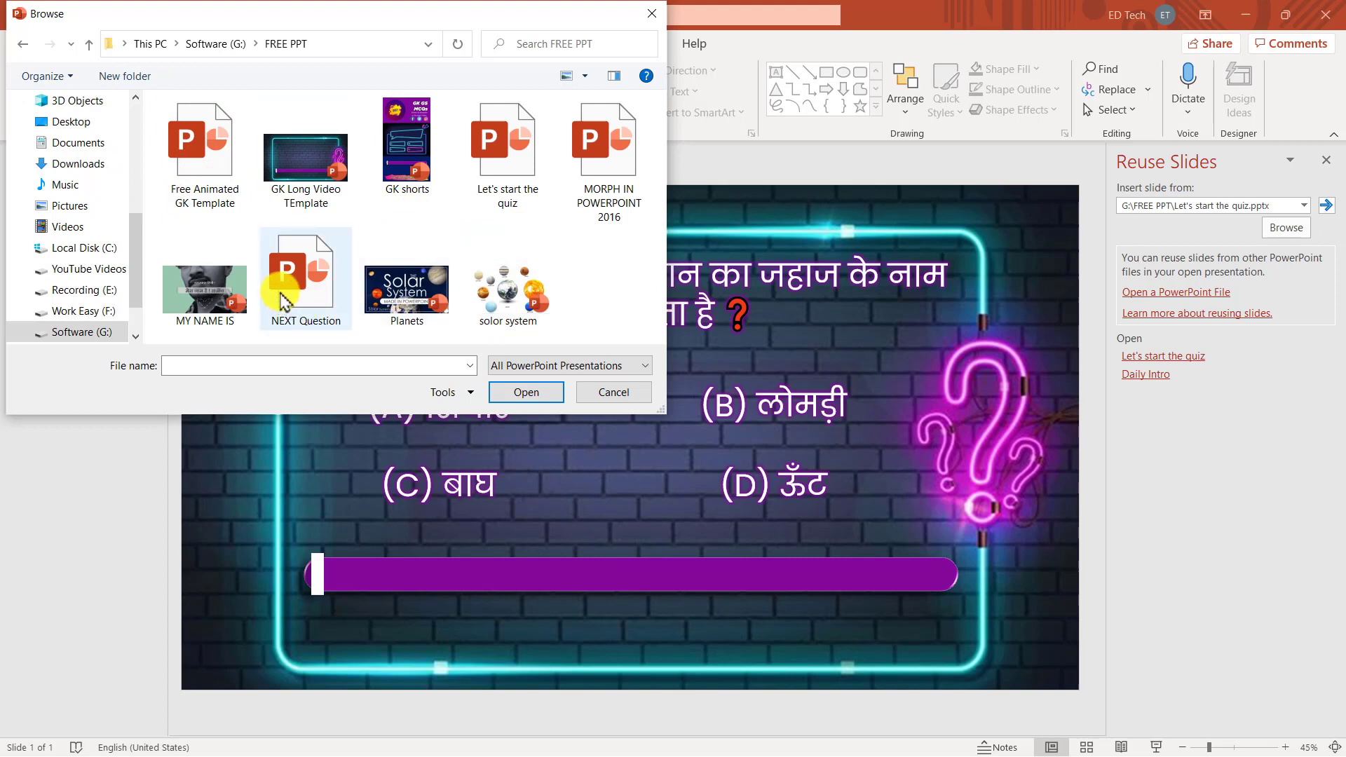
pyautogui.click(496, 171)
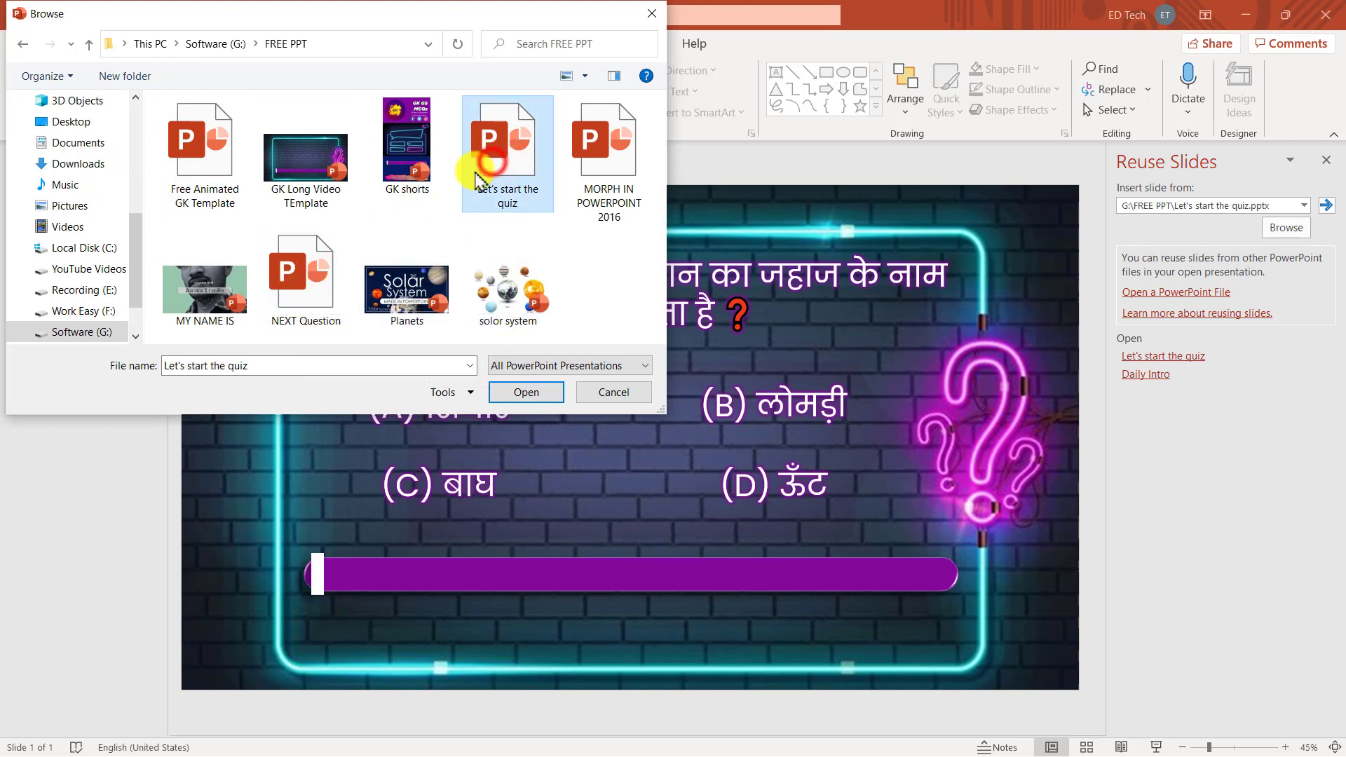
pyautogui.click(527, 394)
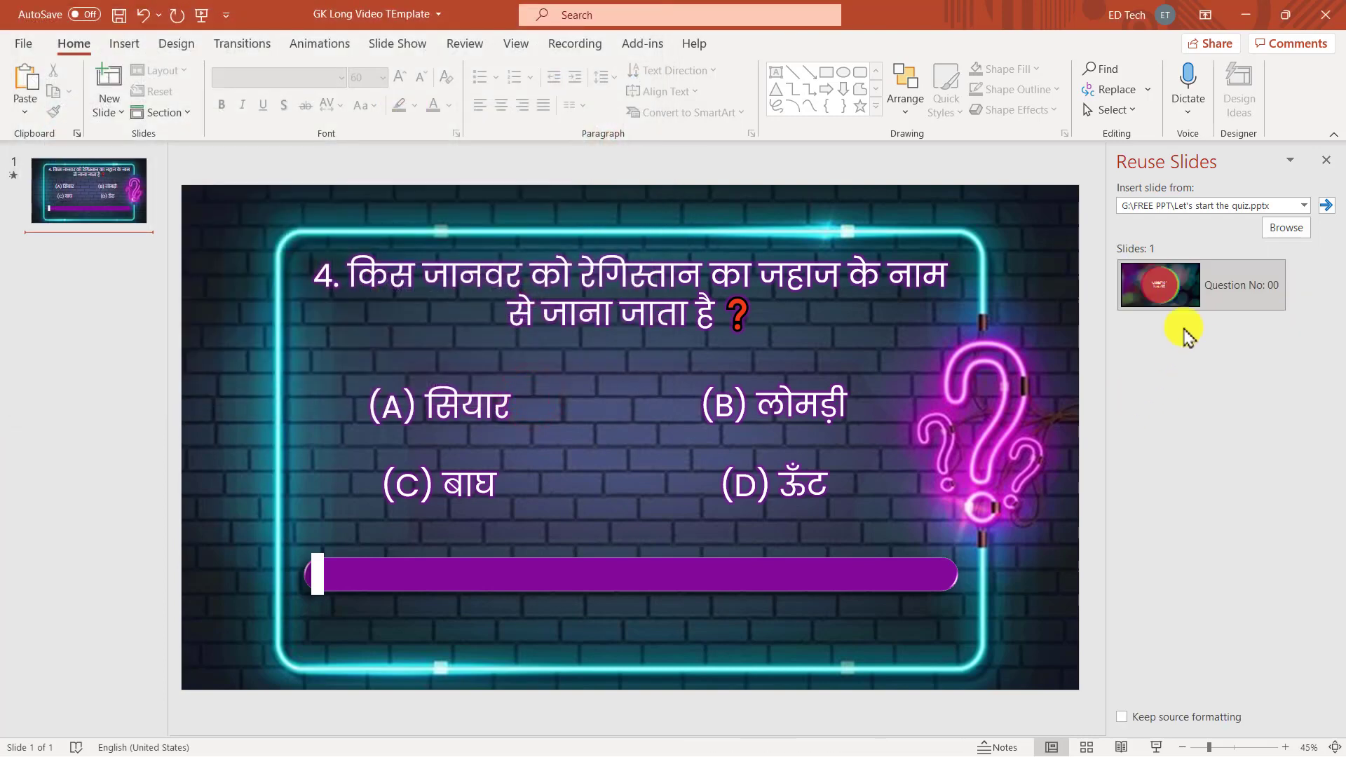
# Insert the Question No: 00 slide, then duplicate the quiz slide and move the copy to position 3.
pyautogui.click(1243, 288)
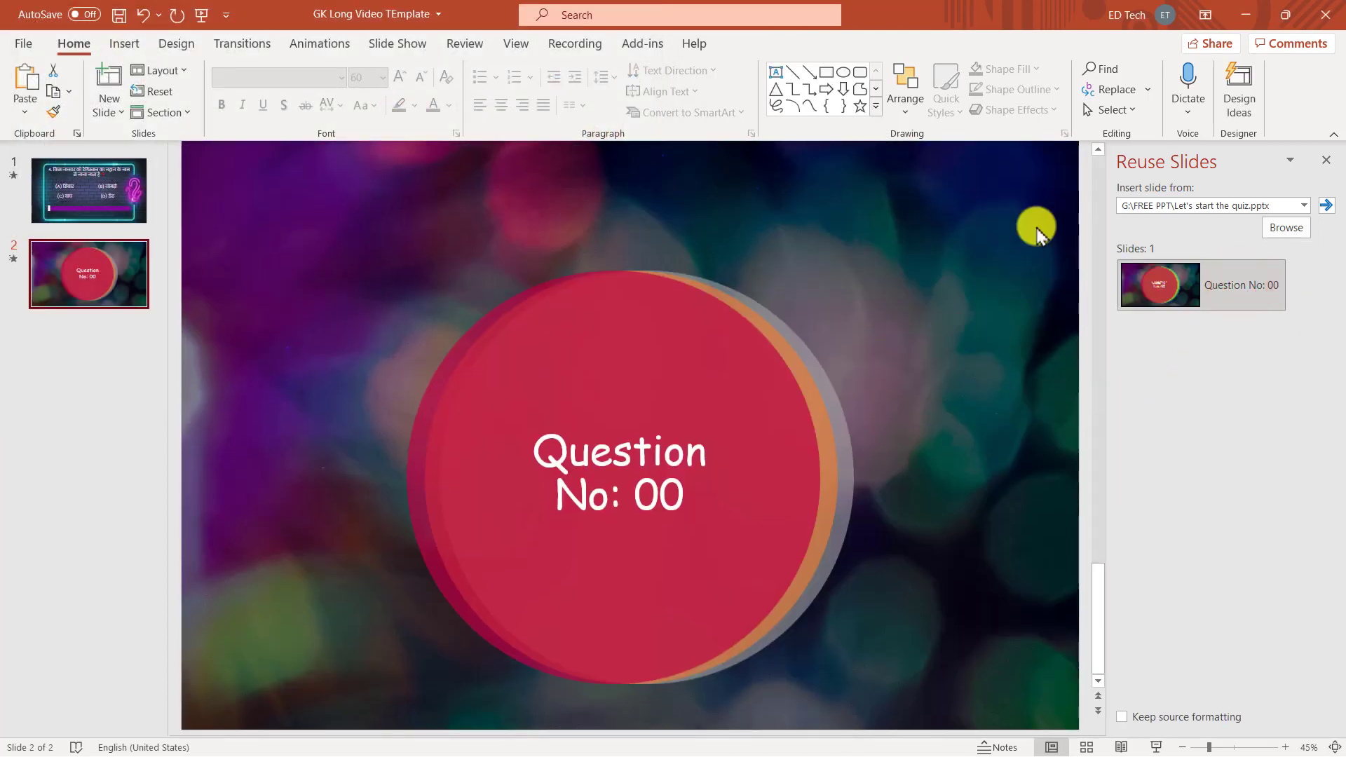
pyautogui.click(1332, 162)
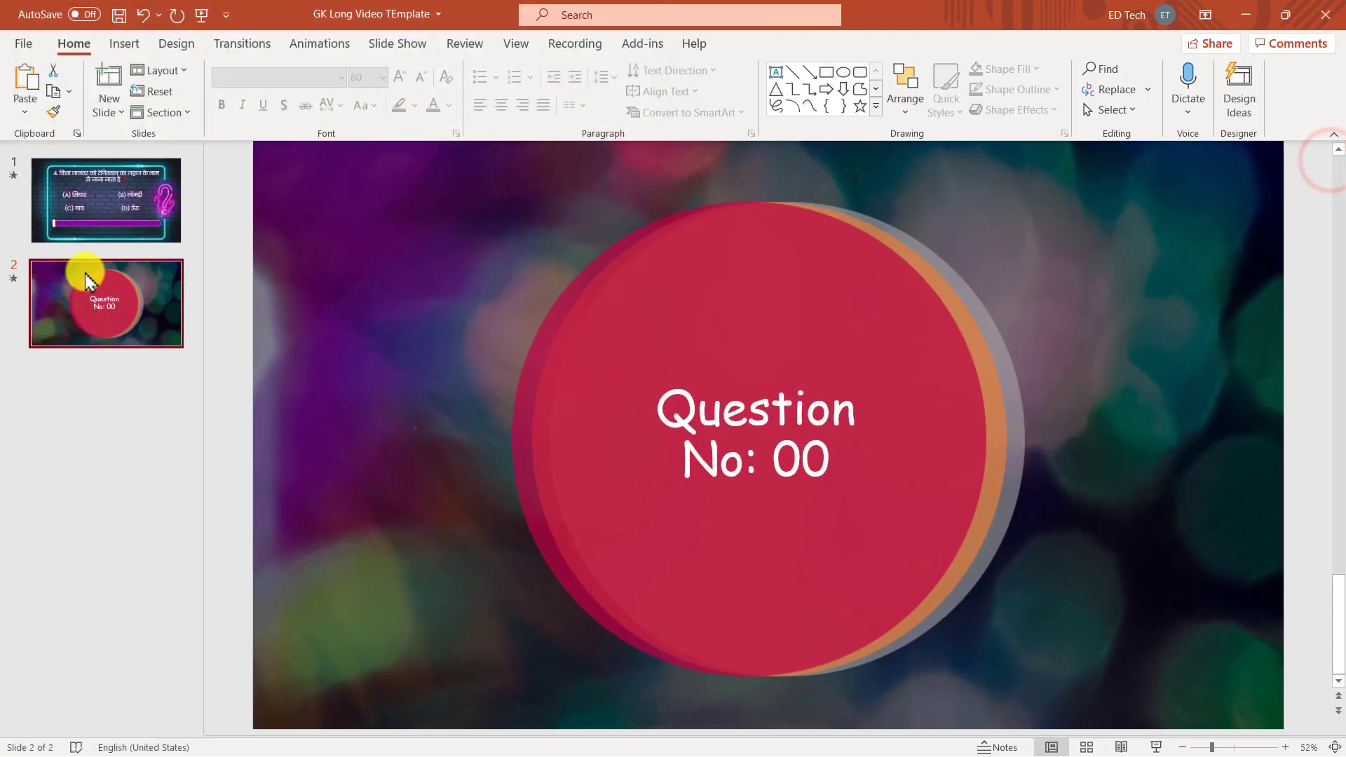
pyautogui.rightClick(102, 228)
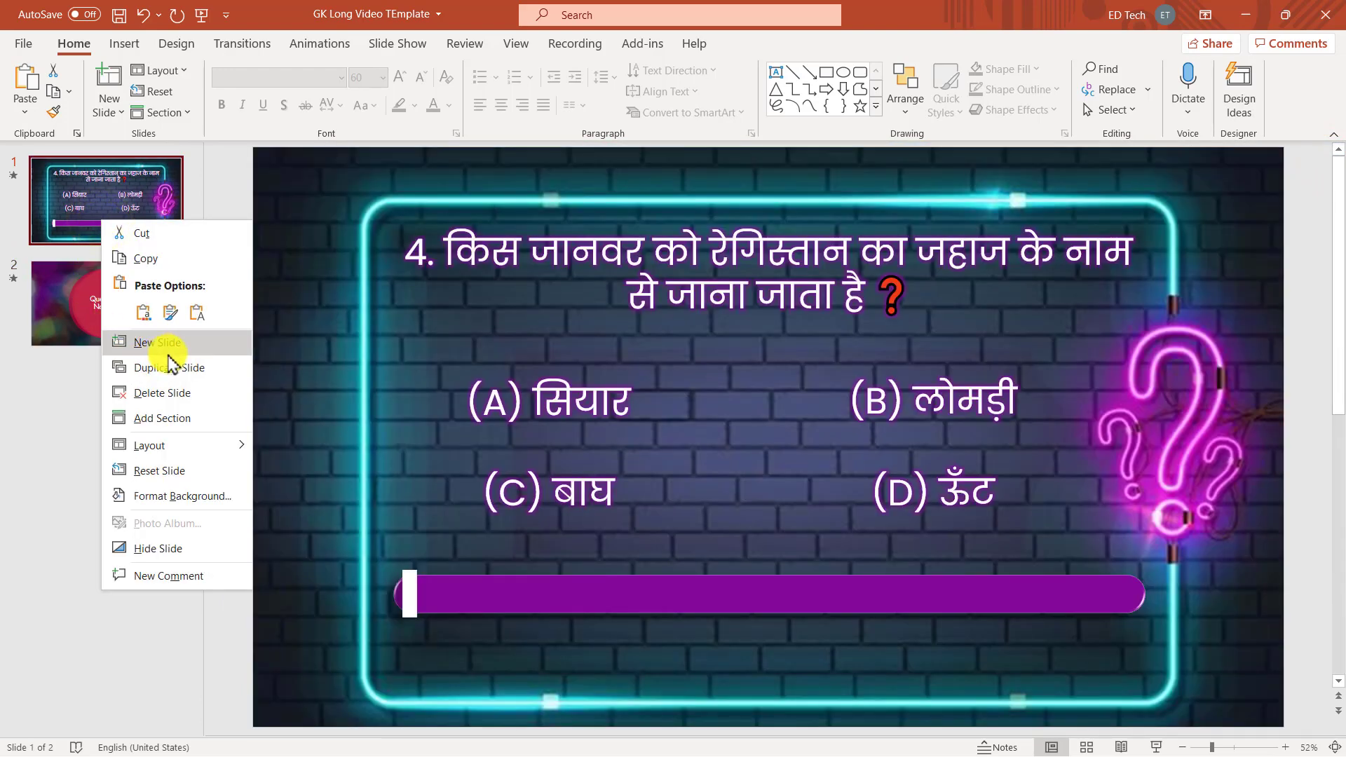
pyautogui.click(172, 367)
pyautogui.moveTo(140, 289); pyautogui.dragTo(147, 440)
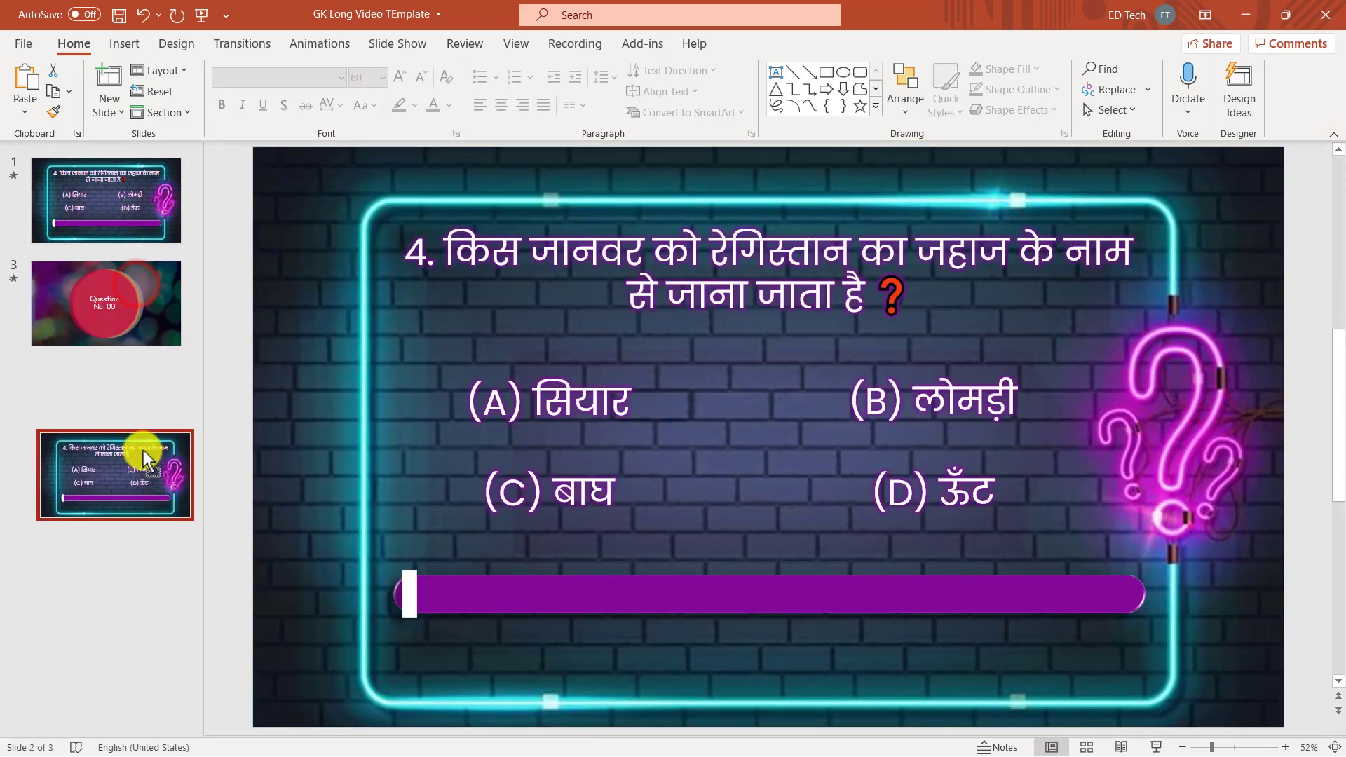
# Check each of the three slides in order: quiz, Question No: 00, quiz copy.
pyautogui.click(139, 200)
pyautogui.click(88, 324)
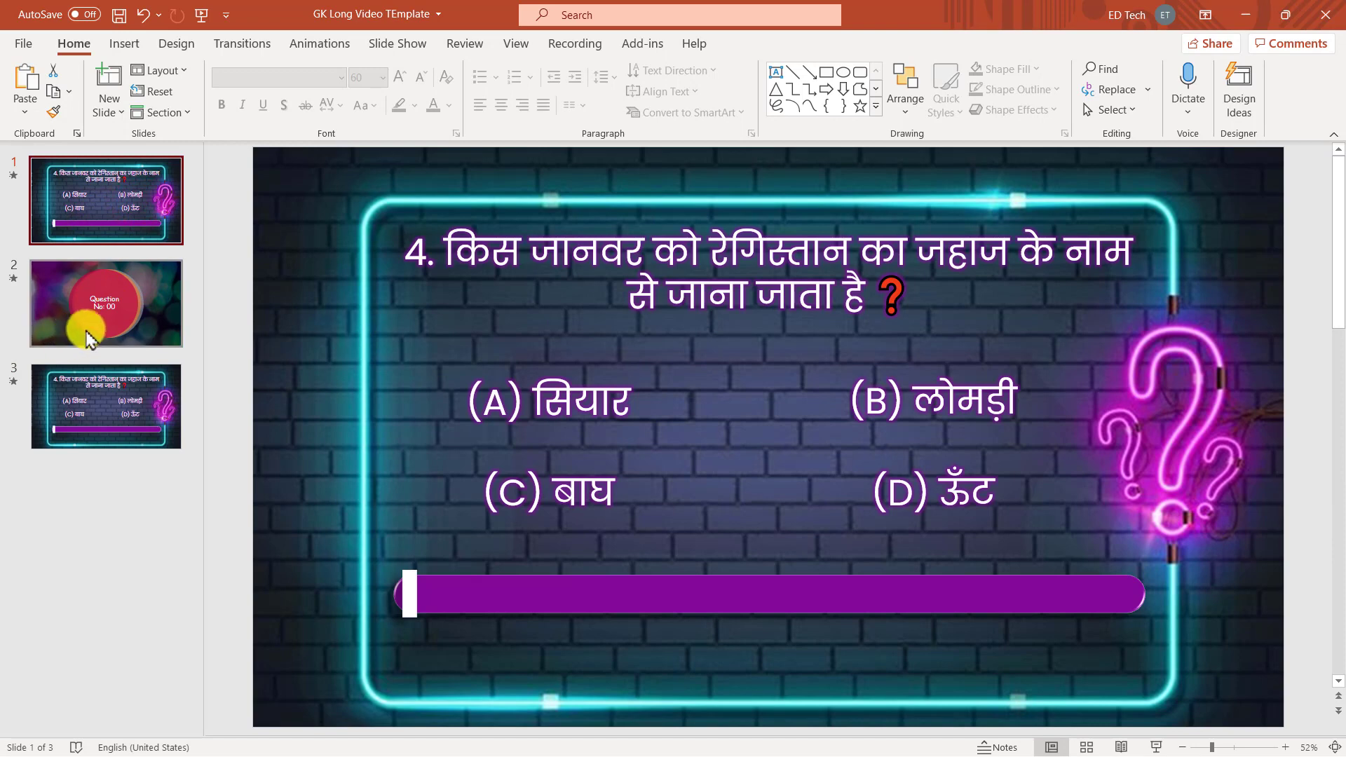
pyautogui.click(118, 405)
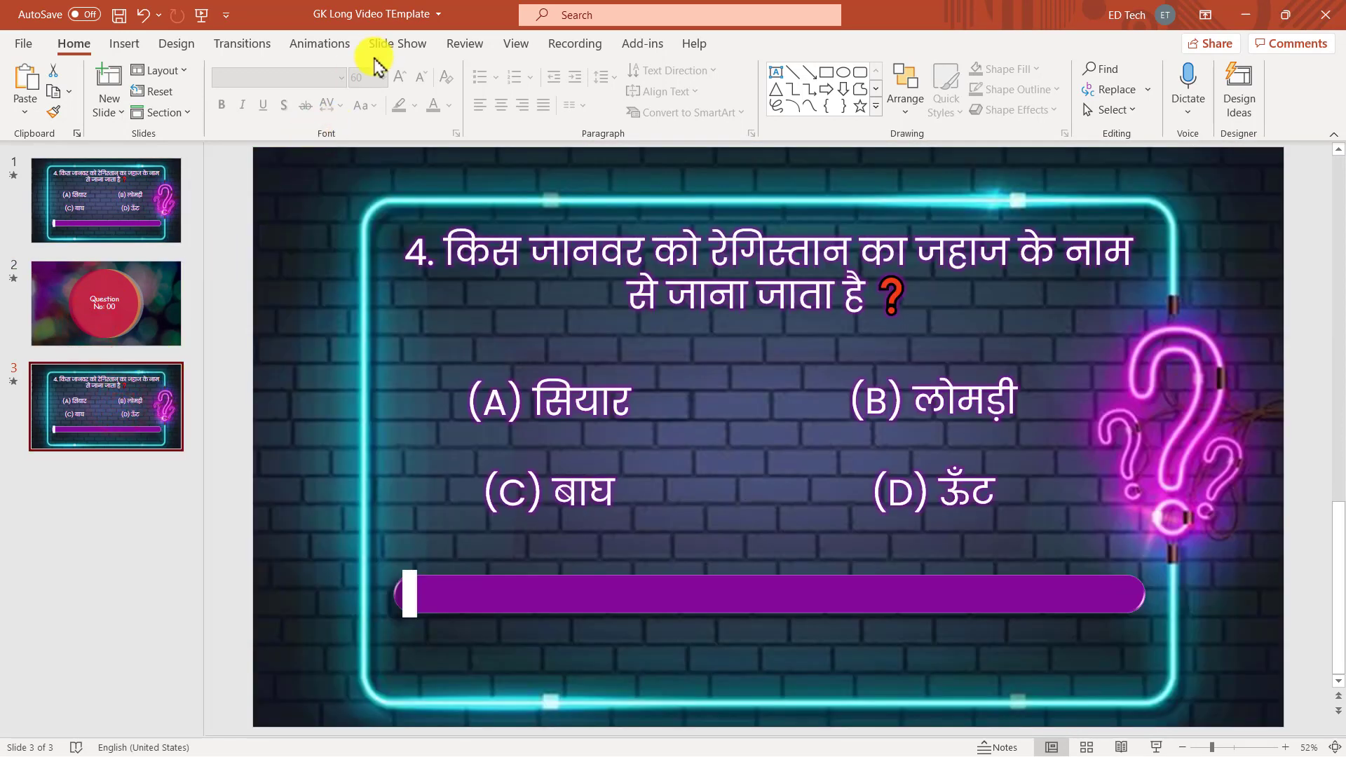
pyautogui.click(390, 44)
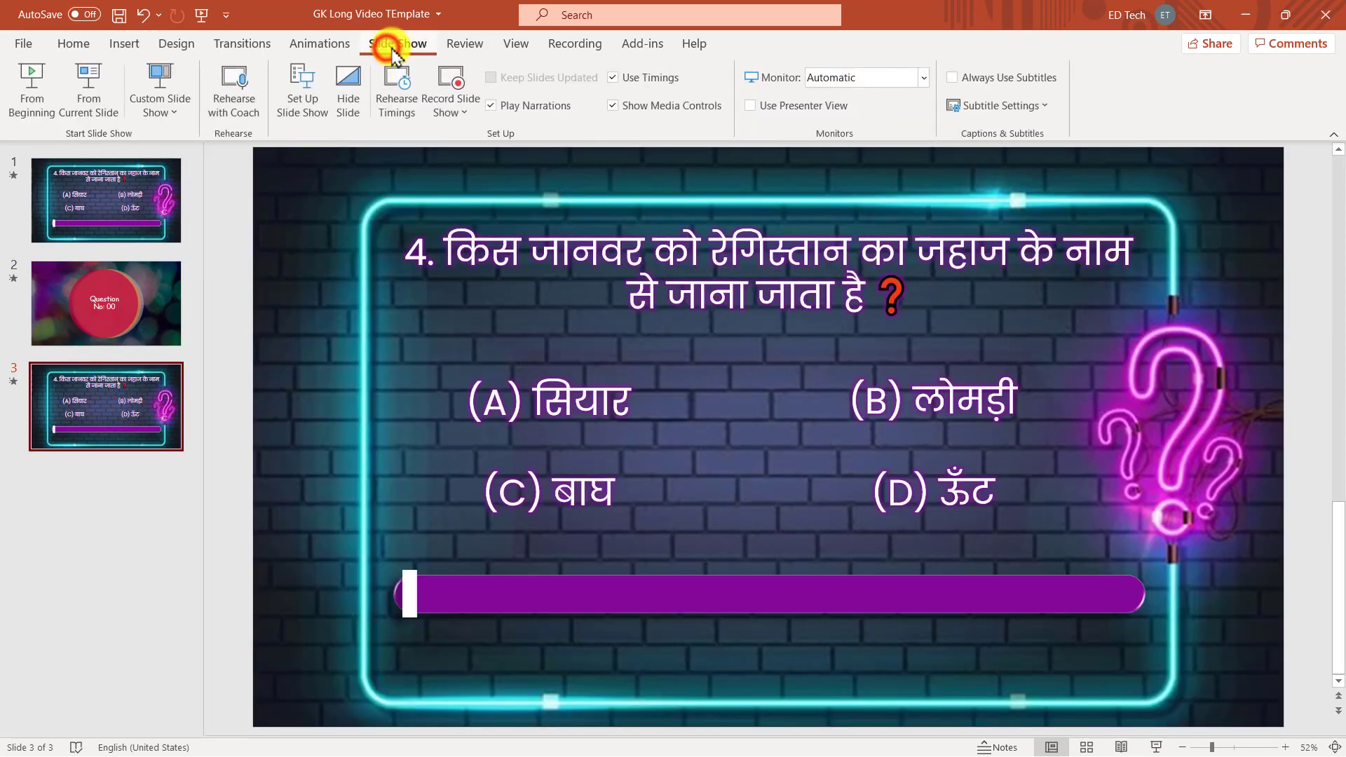
# Run the show From Beginning and advance past question 4 once ऊँट is highlighted.
pyautogui.click(42, 81)
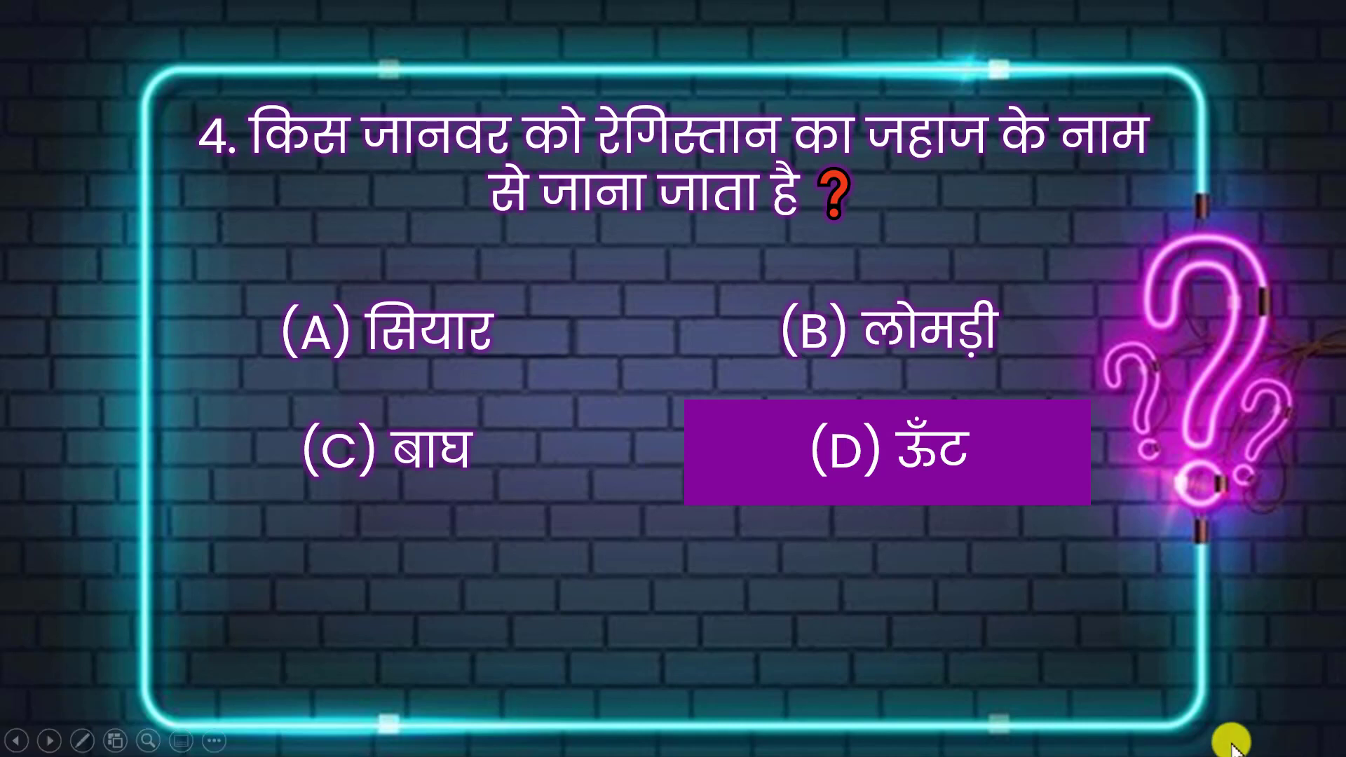
pyautogui.click(1065, 627)
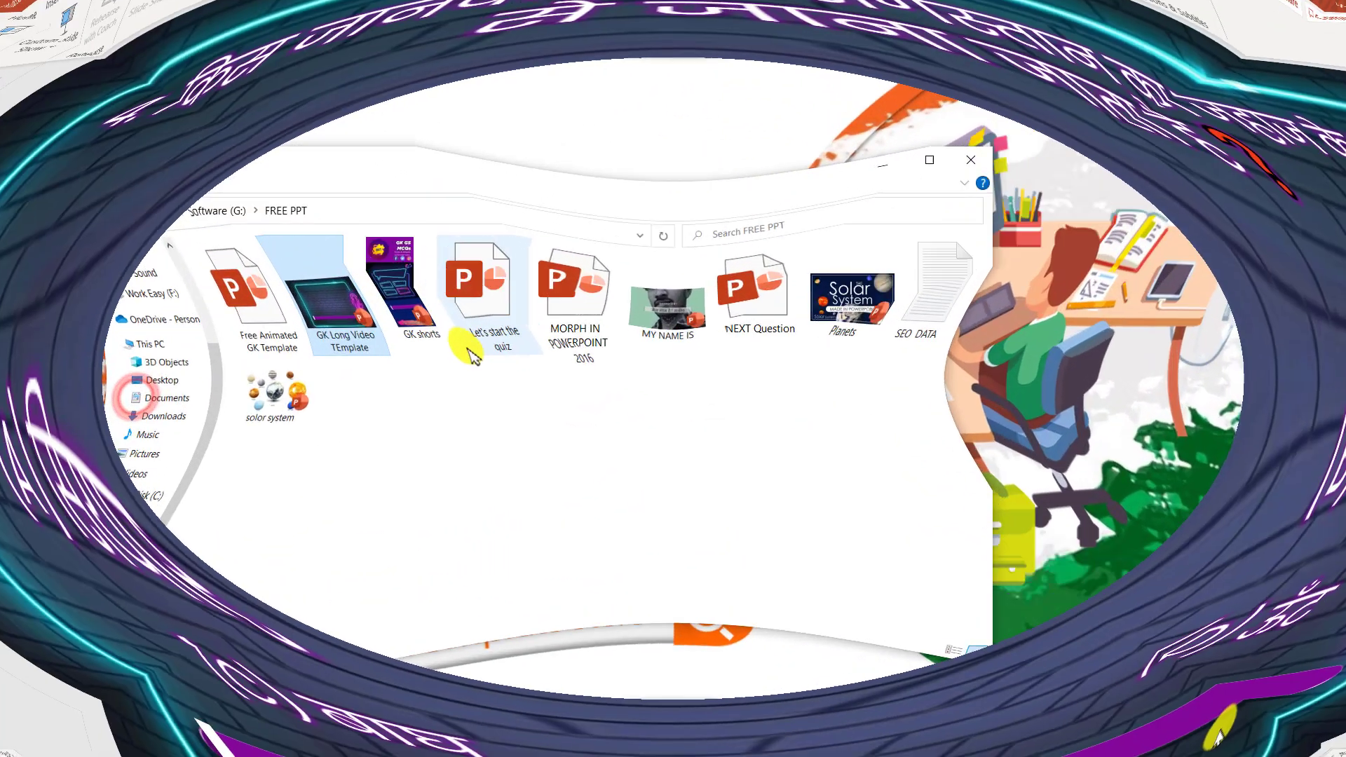
# Open GK shorts from the FREE PPT folder.
pyautogui.click(385, 284)
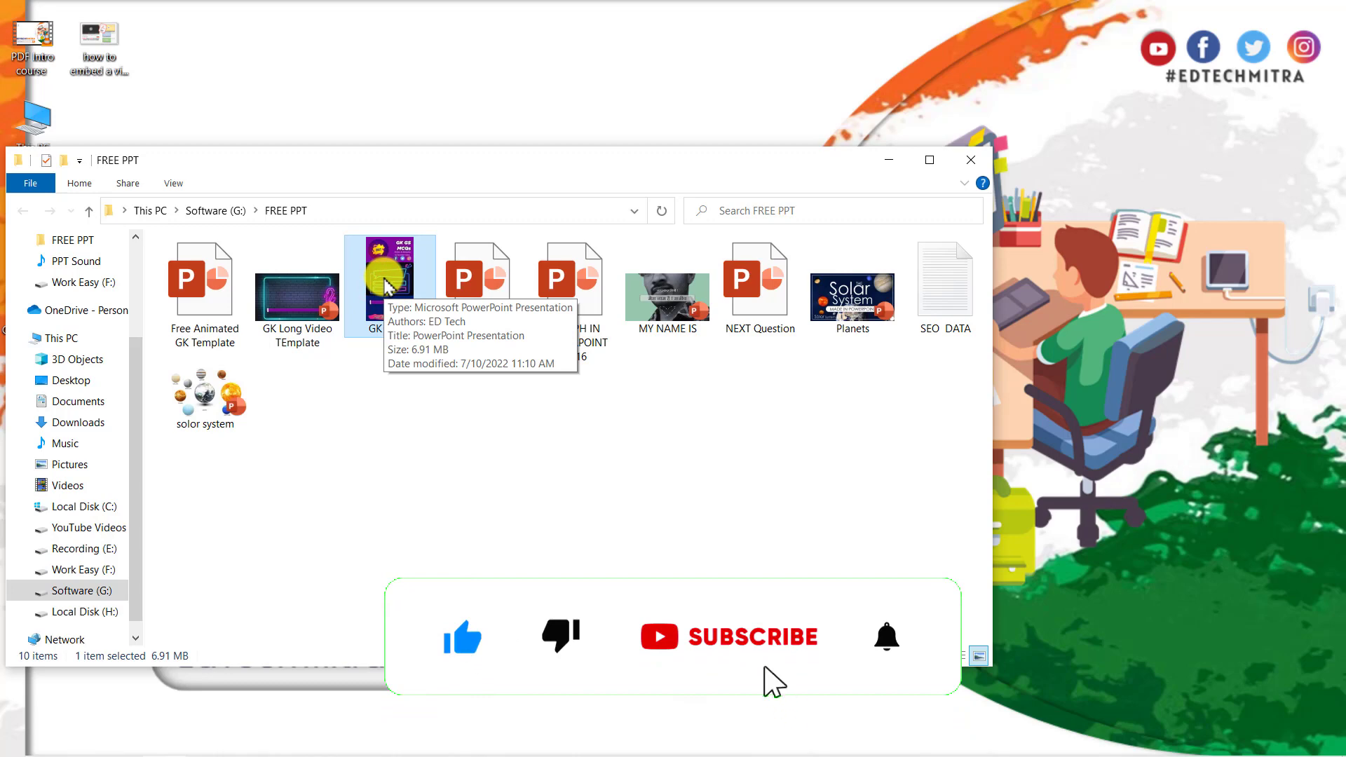
pyautogui.doubleClick(385, 284)
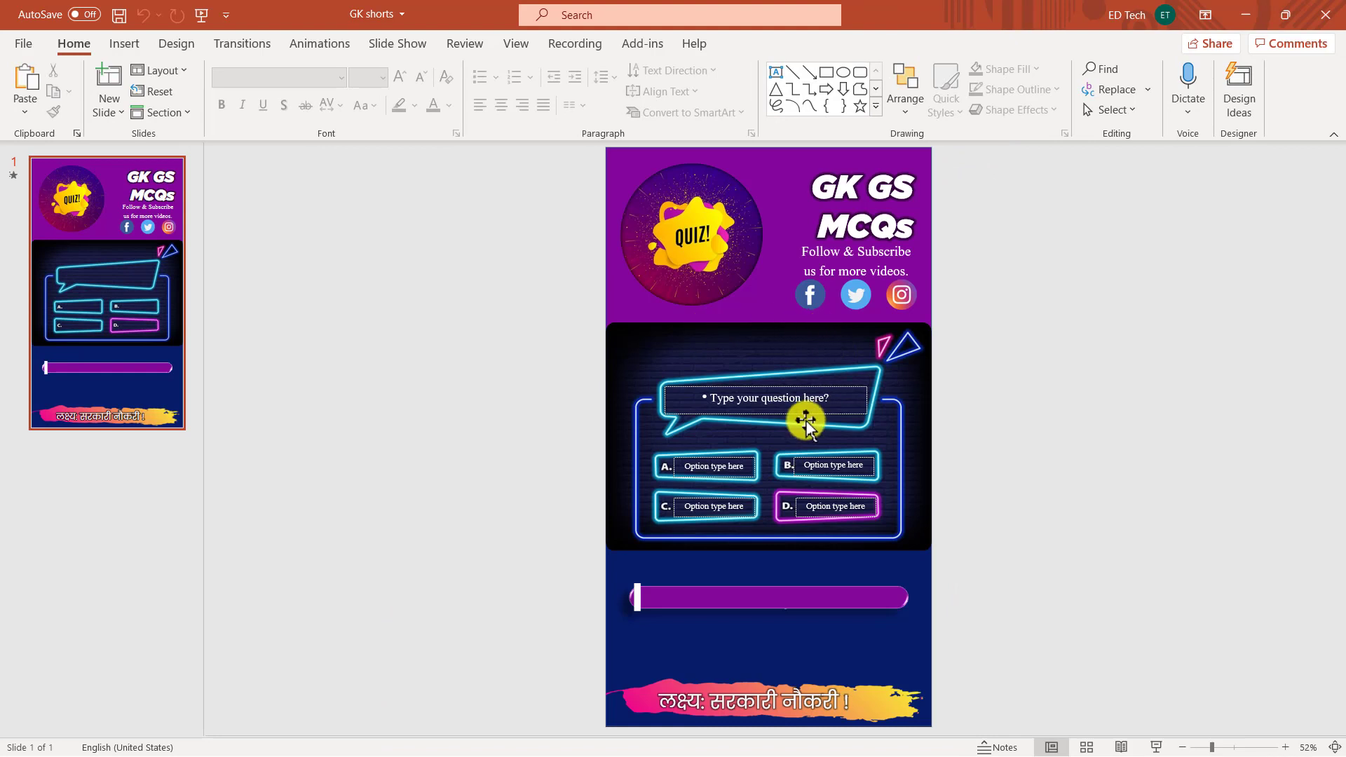
# Inspect the GK shorts question and option A boxes, then go through Slide Show settings to the File page.
pyautogui.click(795, 400)
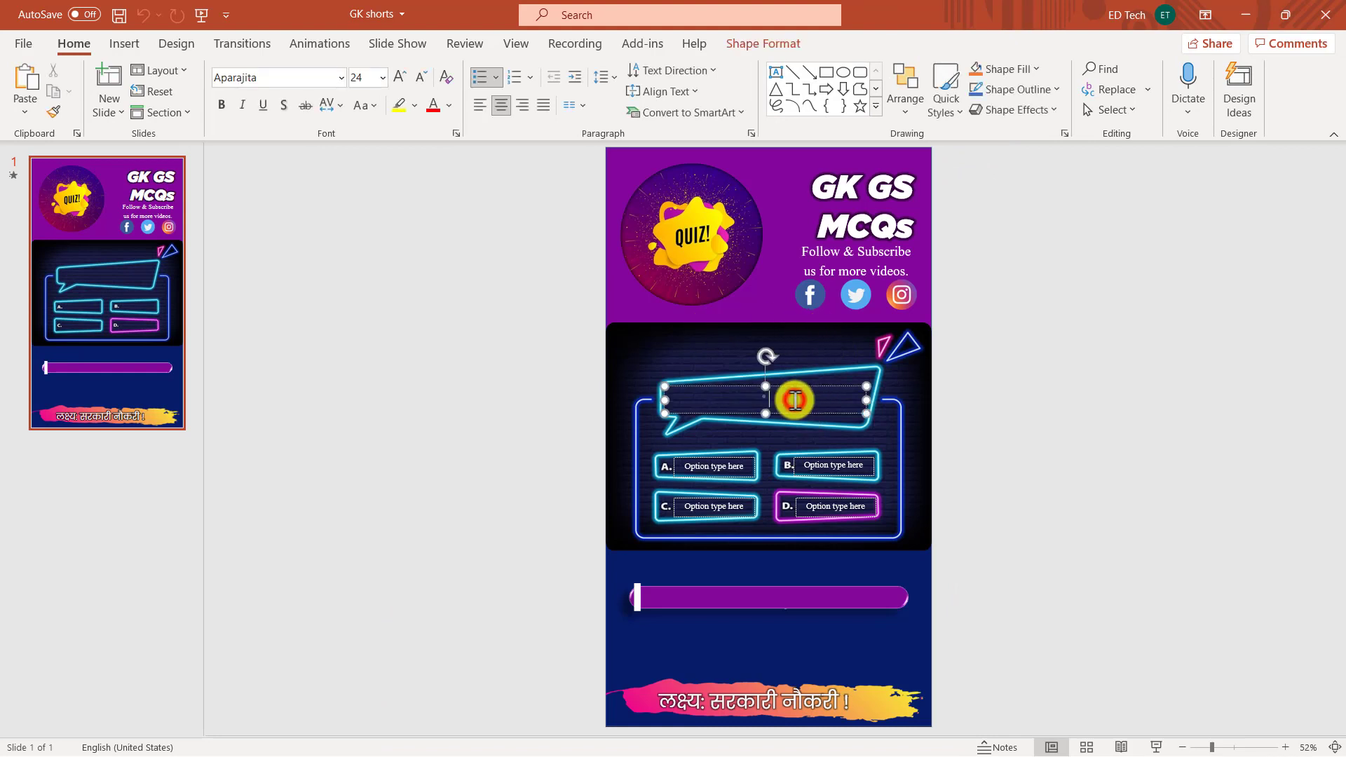
pyautogui.click(735, 466)
pyautogui.click(1057, 492)
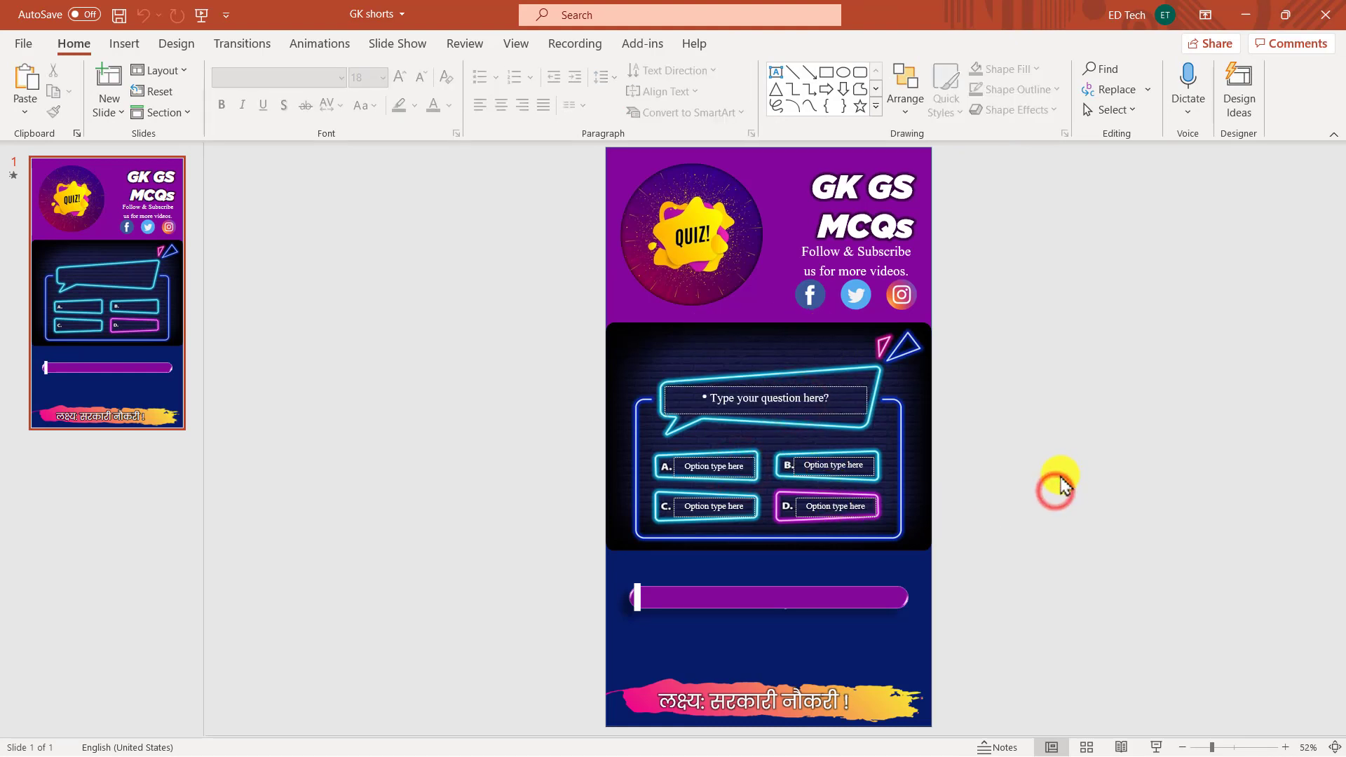
pyautogui.click(403, 48)
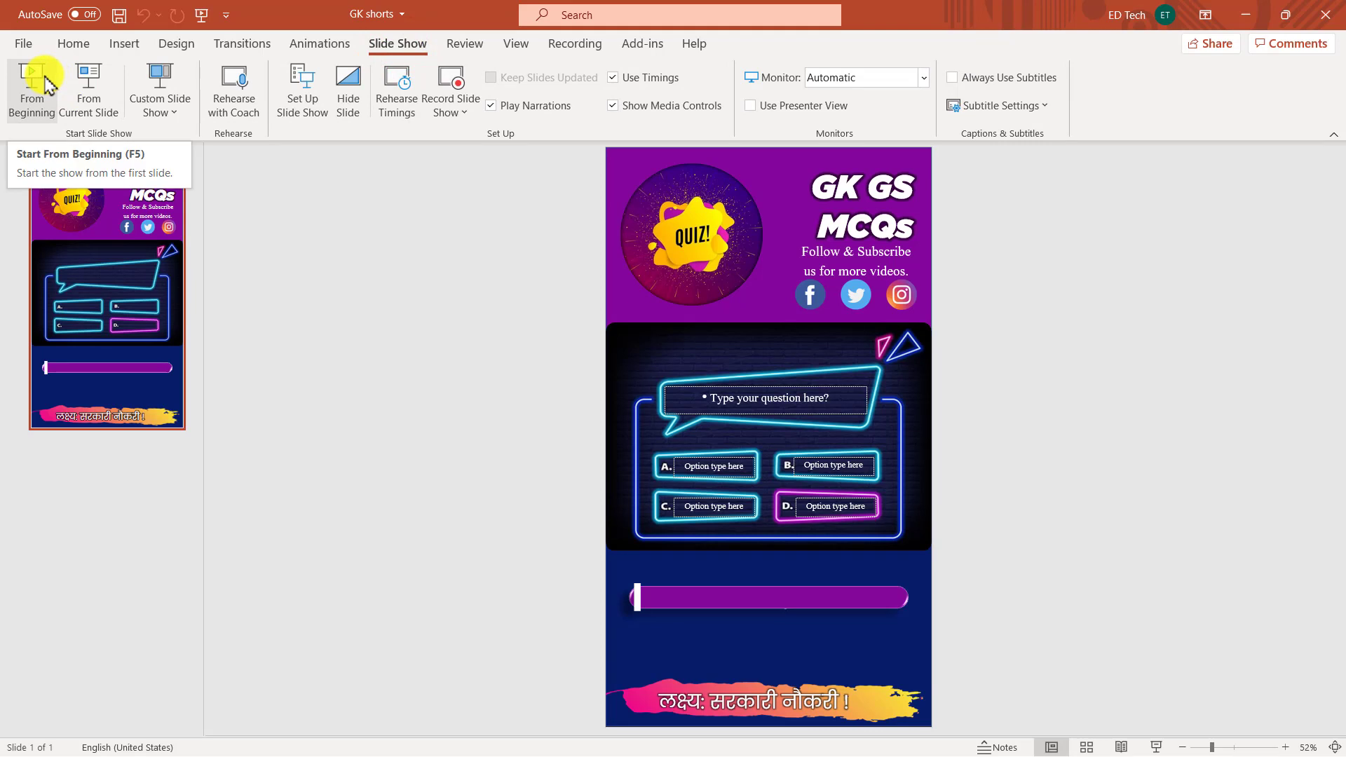
pyautogui.click(382, 317)
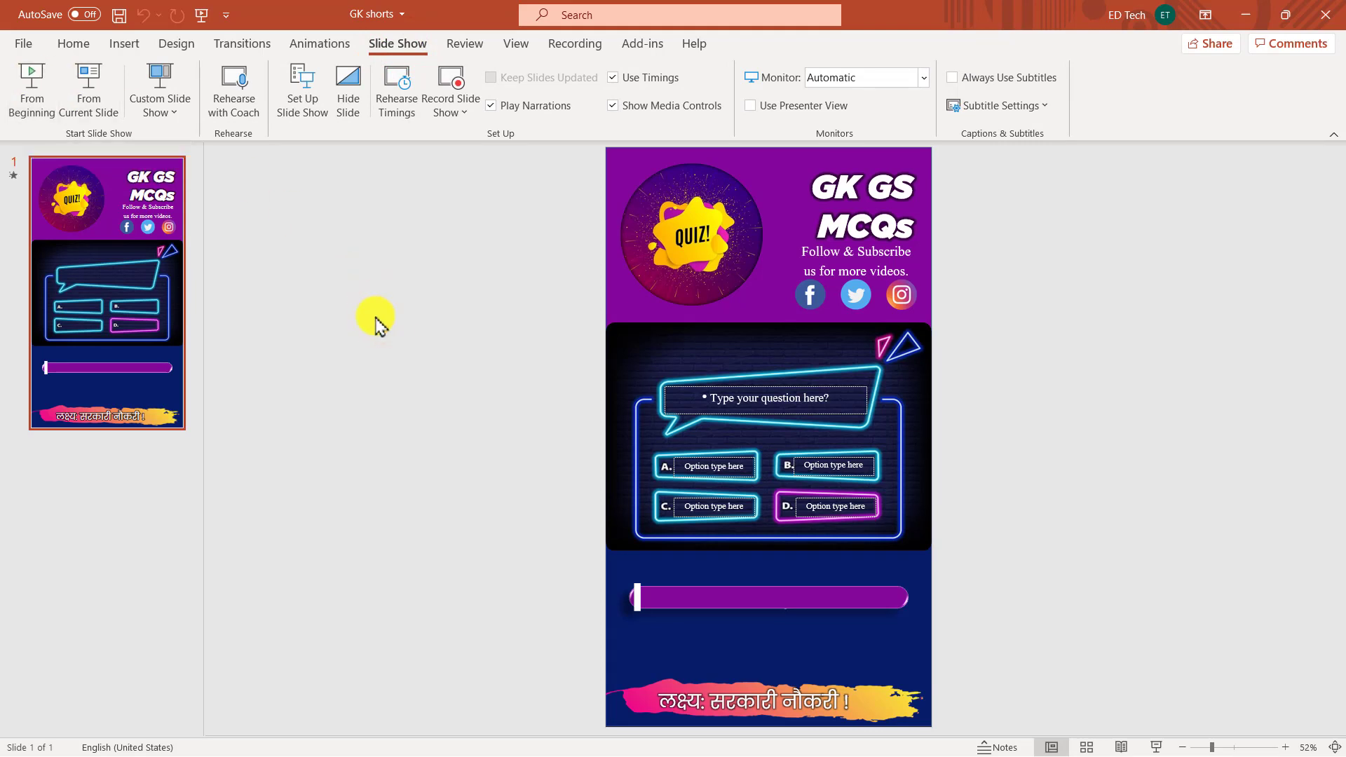
pyautogui.click(33, 43)
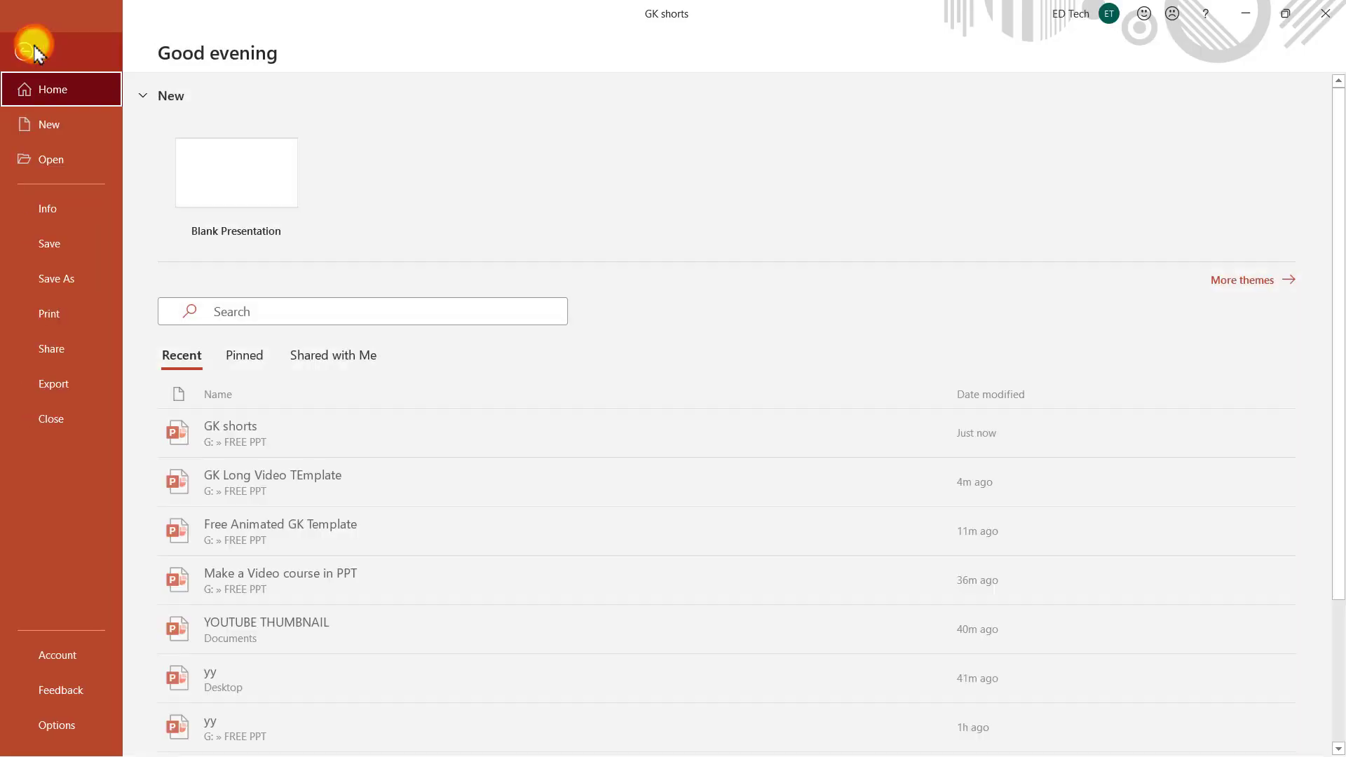
# Start exporting the GK shorts presentation as a video using Export > Create a Video.
pyautogui.click(73, 393)
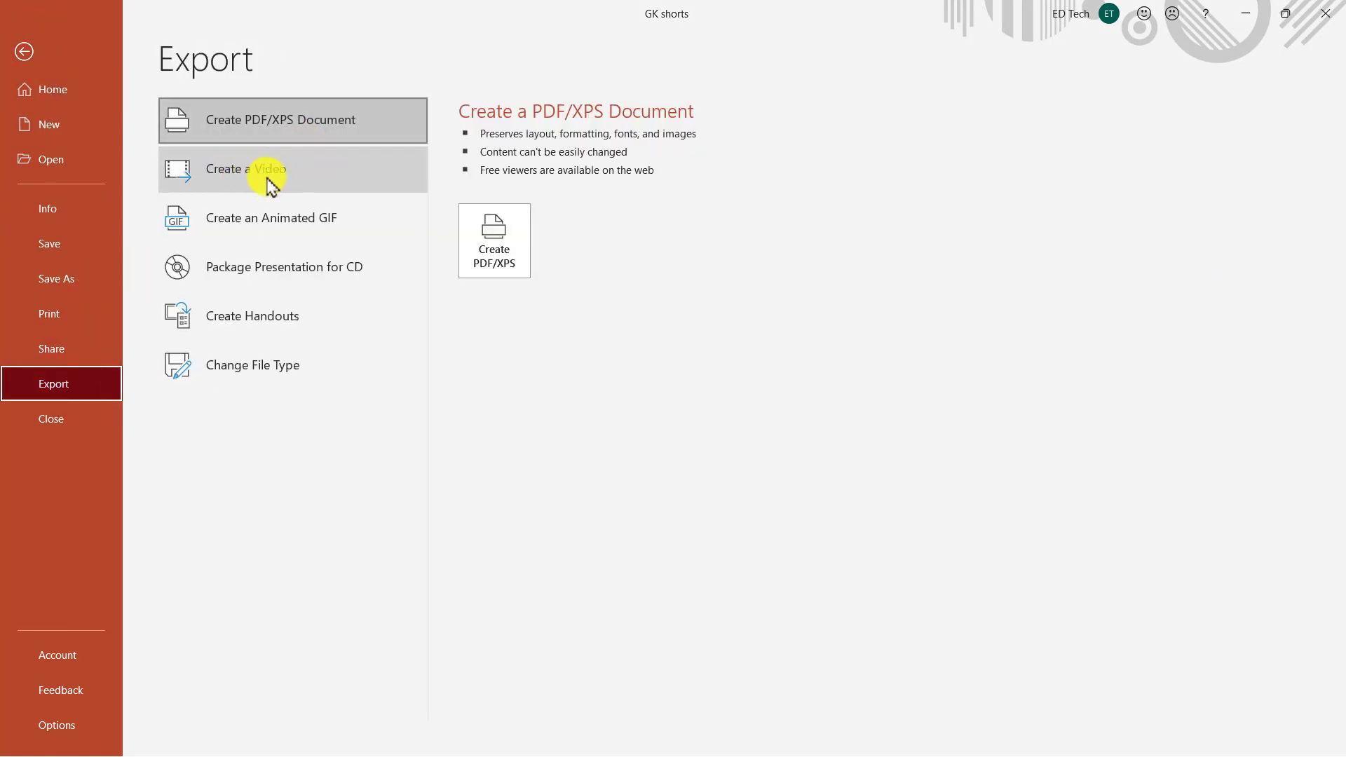
pyautogui.click(25, 50)
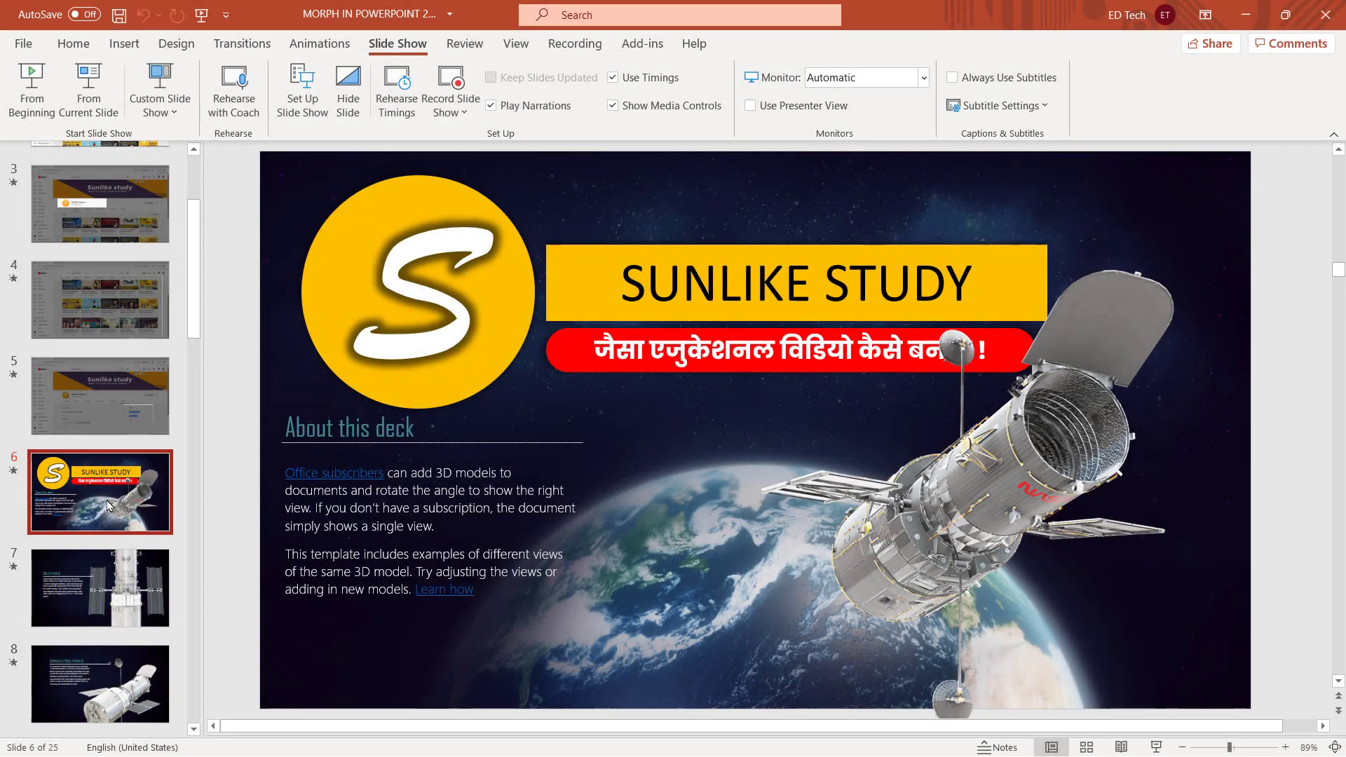
# Present from SUNLIKE STUDY through Solar Panels, Communications Antennas, Aperture Door and side view to Thank You.
pyautogui.click(90, 91)
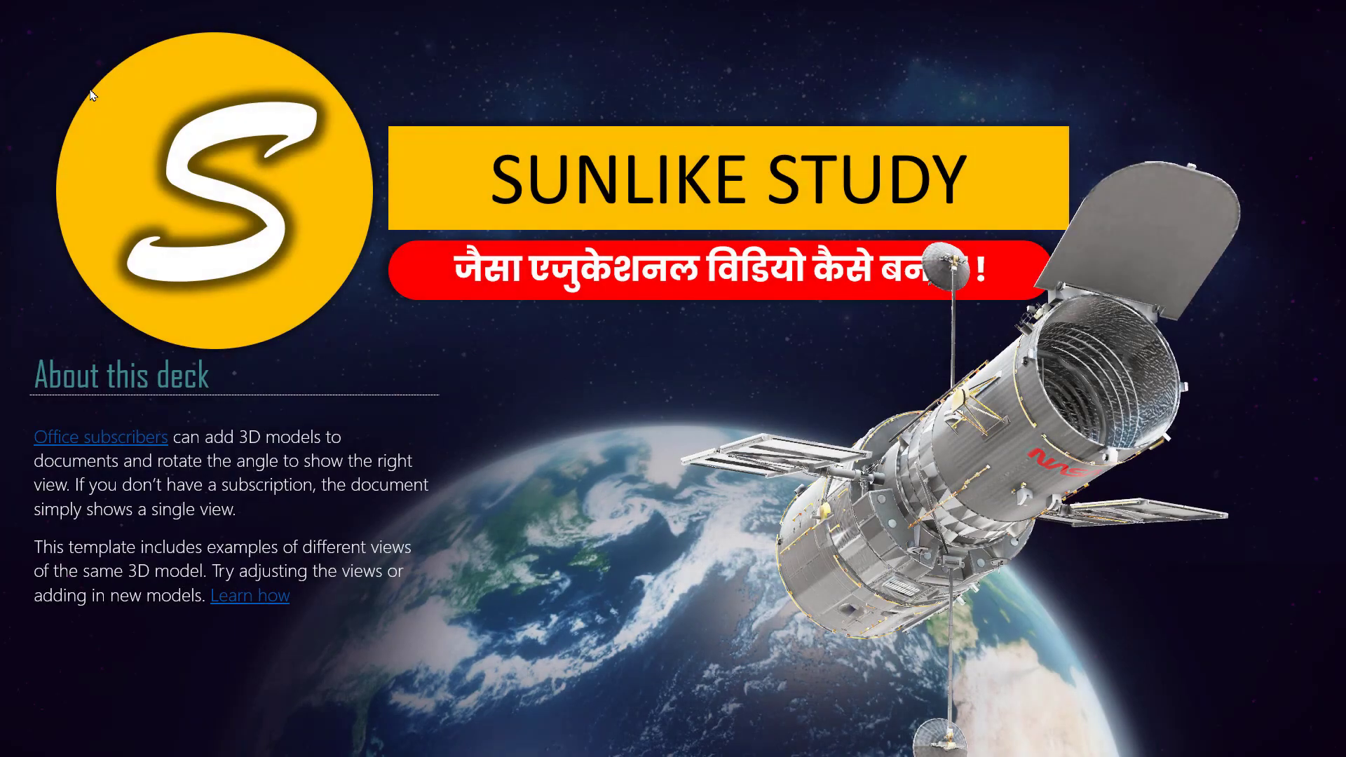
pyautogui.click(90, 95)
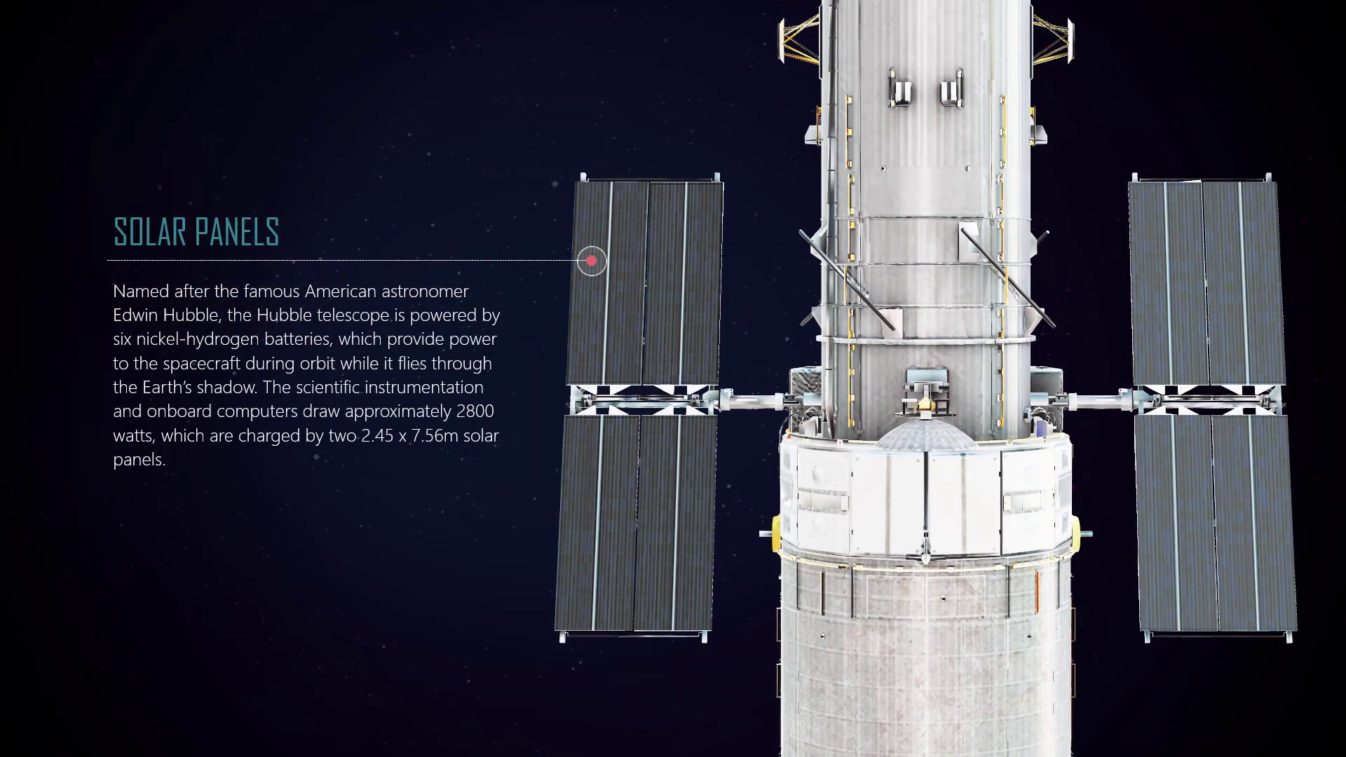
pyautogui.press('Right')
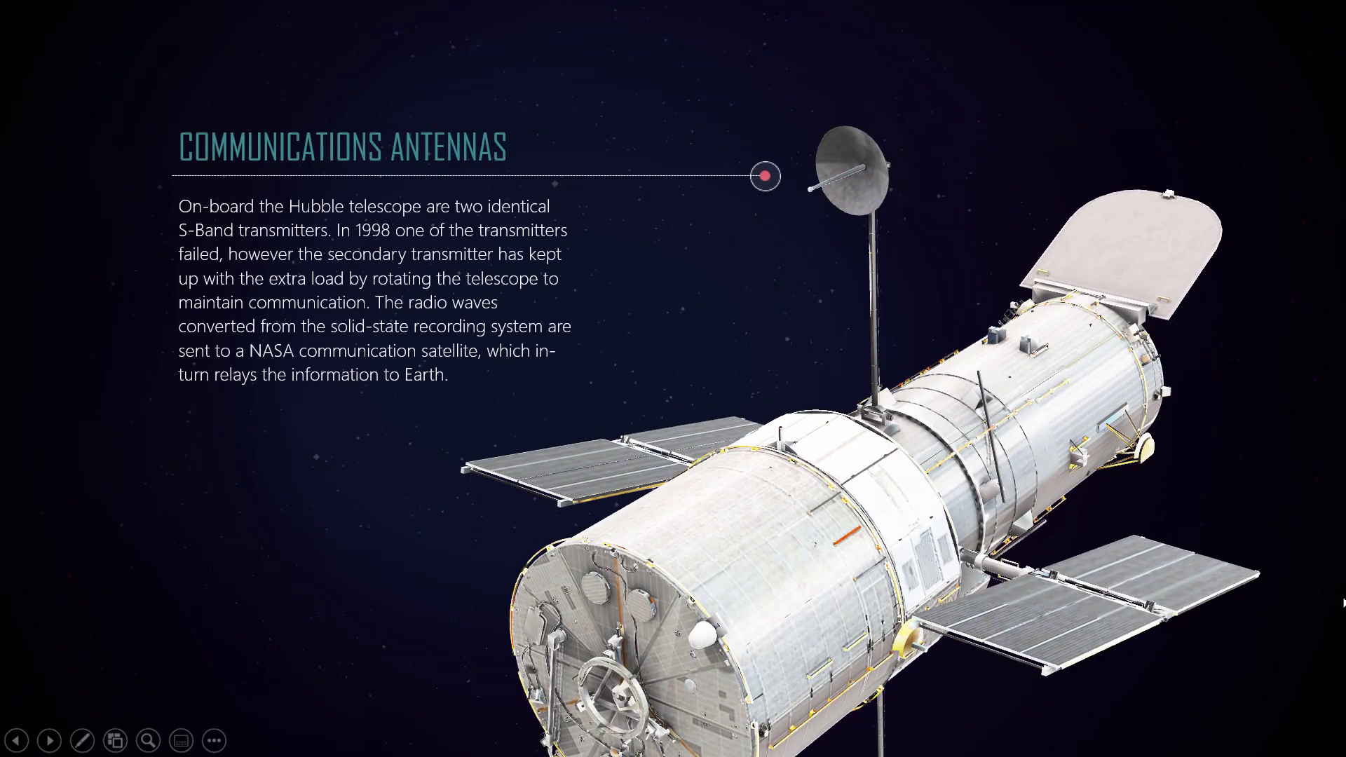
pyautogui.press('Right')
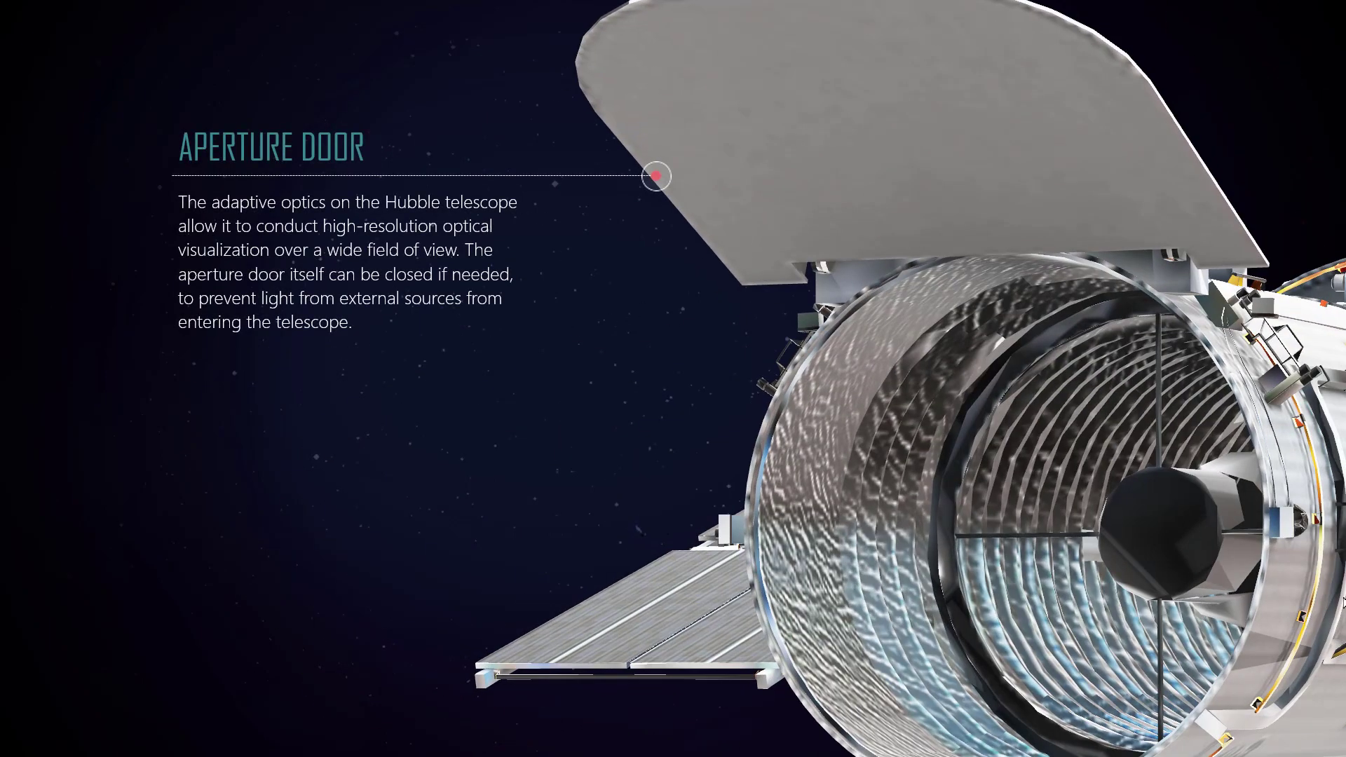
pyautogui.press('Right')
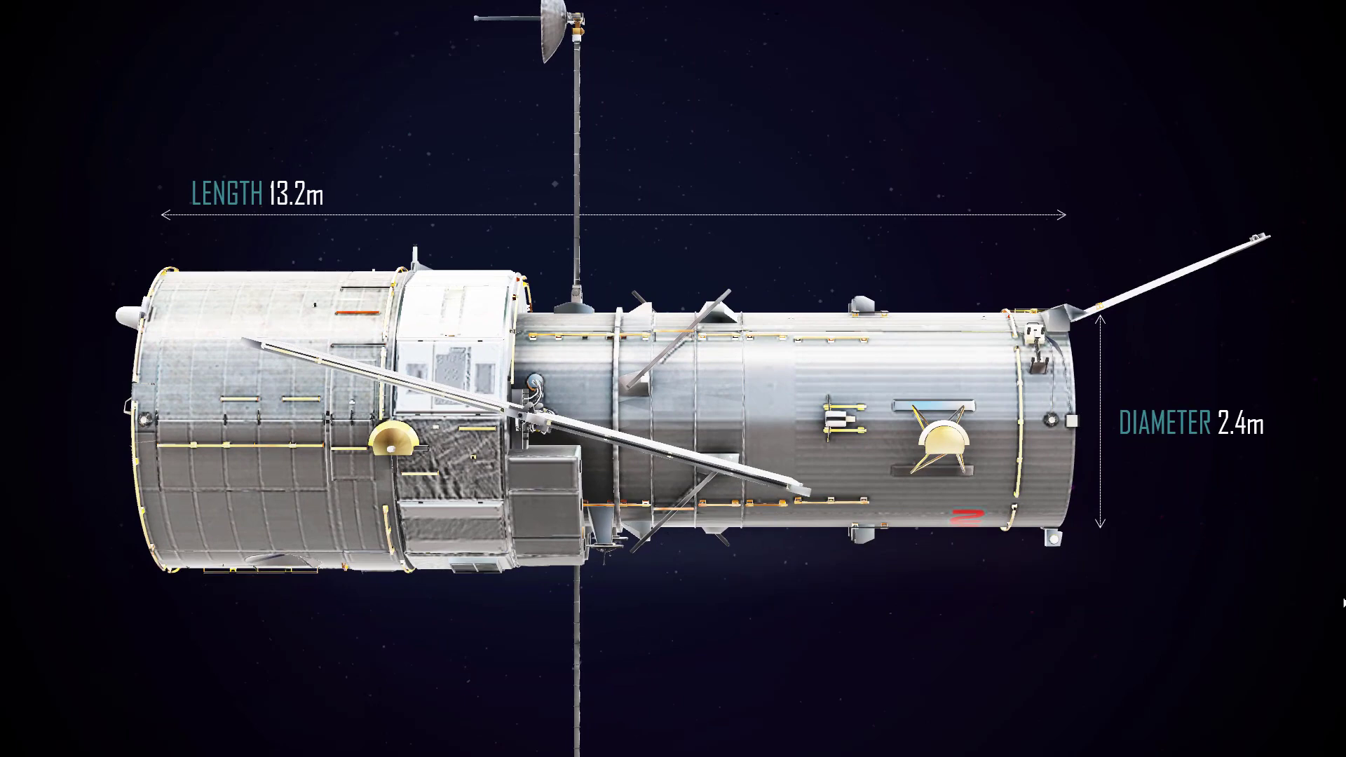
pyautogui.press('Right')
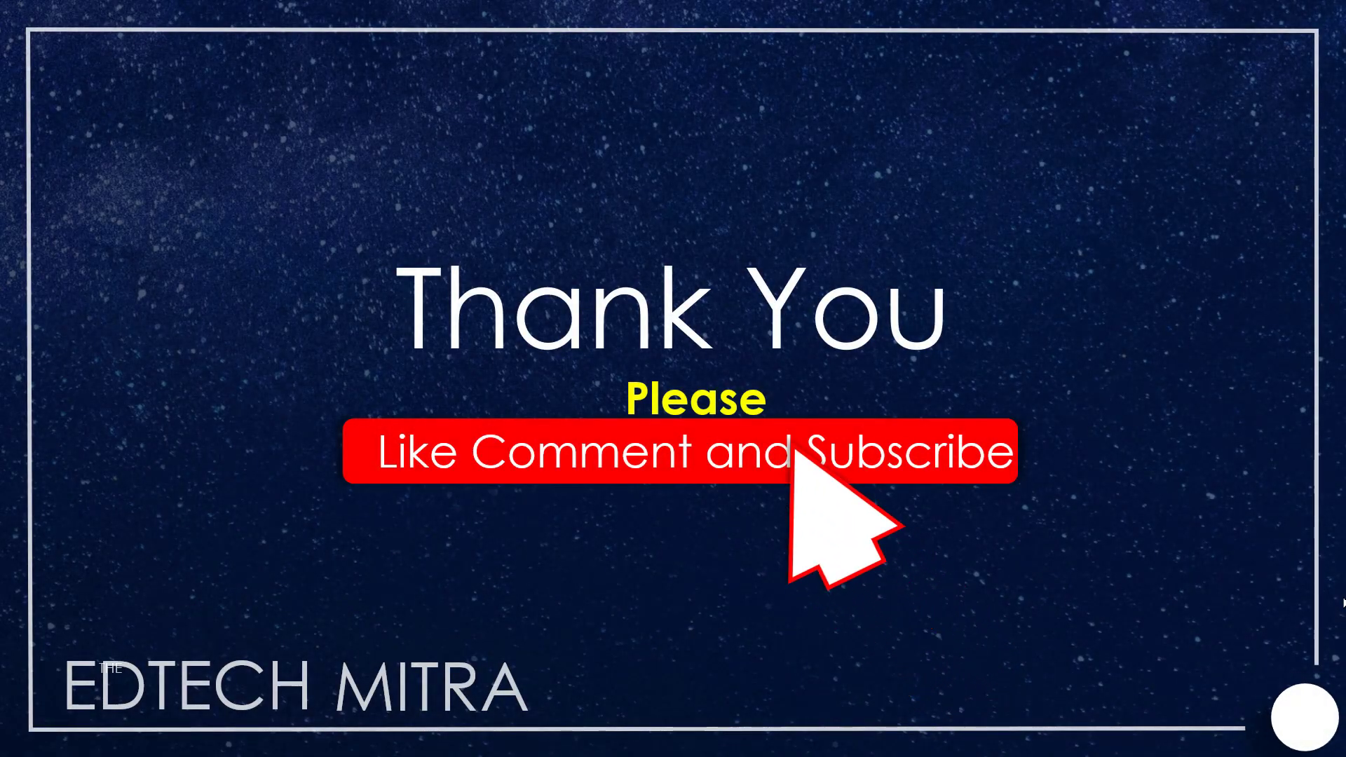